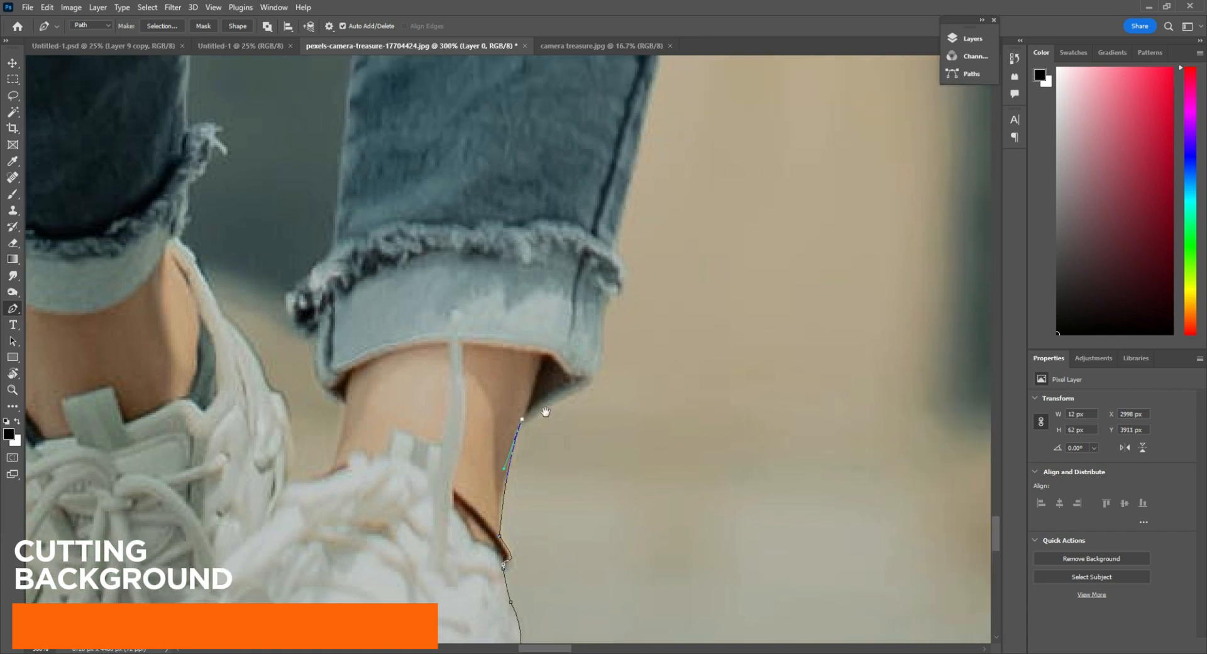
Continue the Pen tool path from the bare ankle around the rolled, frayed jeans cuff to the lower leg
{"action": "left_click_drag", "start_coordinate": [567, 395], "coordinate": [504, 532]}
{"action": "left_click", "coordinate": [568, 395], "text": "alt"}
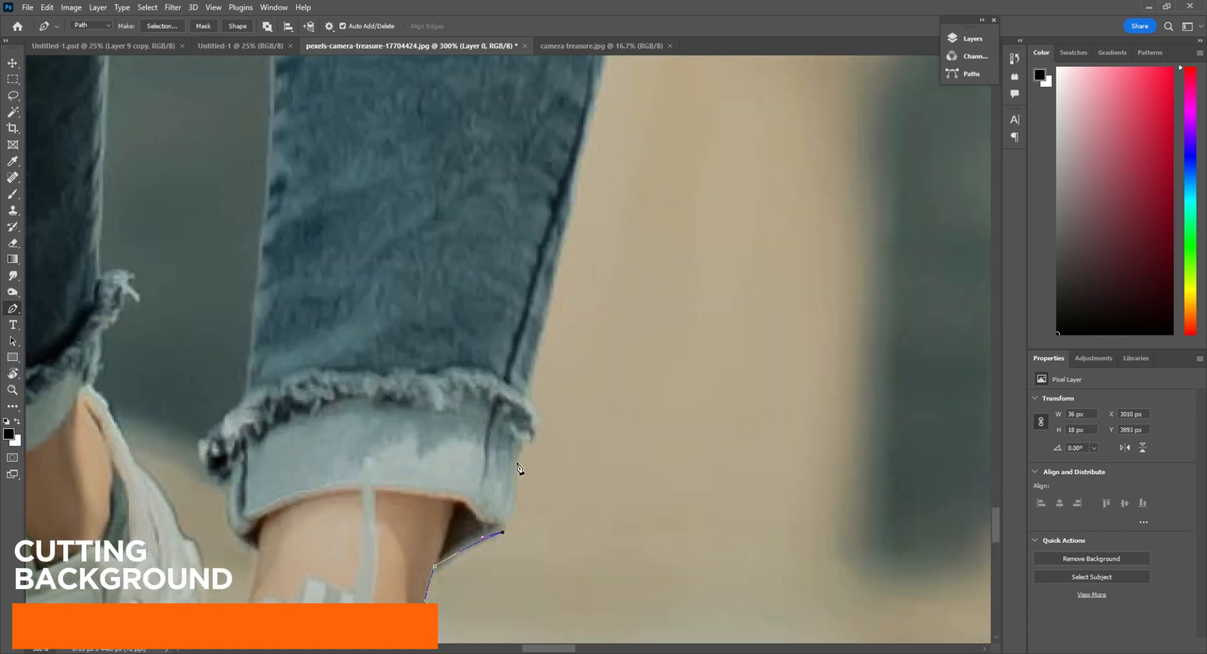
{"action": "left_click", "coordinate": [534, 379], "text": "alt"}
{"action": "left_click_drag", "start_coordinate": [589, 300], "coordinate": [540, 405]}
Trace the pen path up the inner edge of the lower jeans leg to the start of the knee wrinkles
{"action": "left_click", "coordinate": [501, 411]}
{"action": "left_click", "coordinate": [510, 404]}
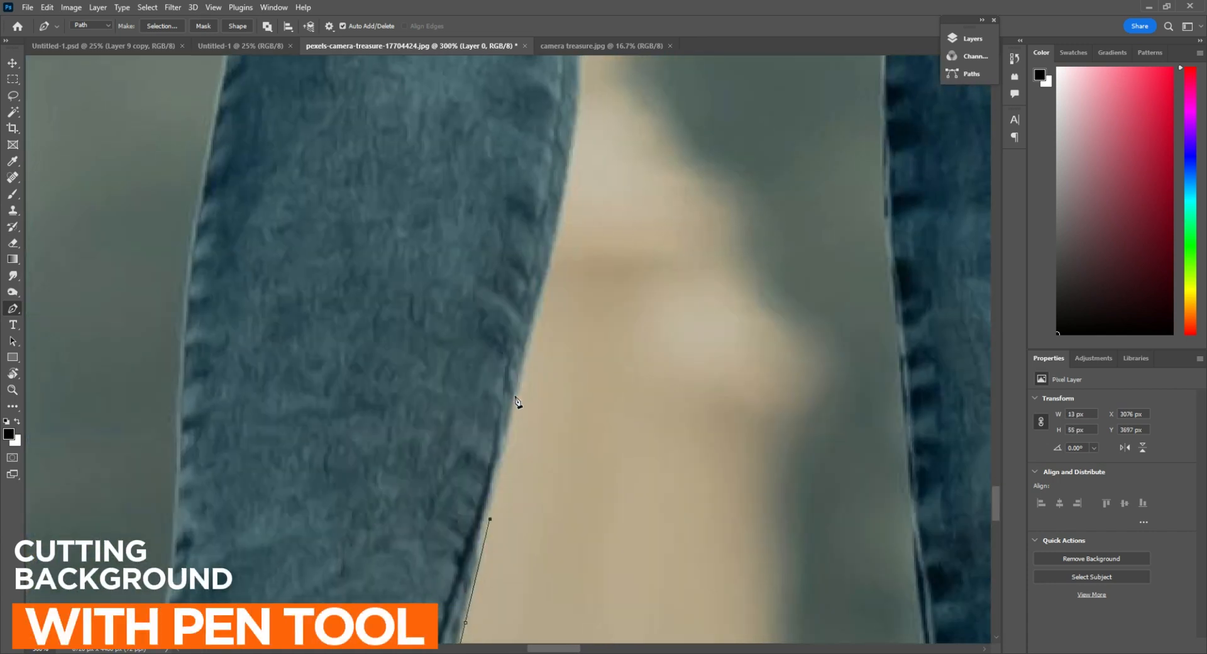
{"action": "left_click", "coordinate": [518, 397]}
{"action": "left_click_drag", "start_coordinate": [554, 284], "coordinate": [569, 403]}
{"action": "left_click_drag", "start_coordinate": [563, 291], "coordinate": [555, 406]}
{"action": "left_click_drag", "start_coordinate": [557, 280], "coordinate": [567, 311]}
{"action": "left_click", "coordinate": [557, 279], "text": "alt"}
{"action": "scroll", "coordinate": [559, 320], "scroll_direction": "up", "scroll_amount": 1}
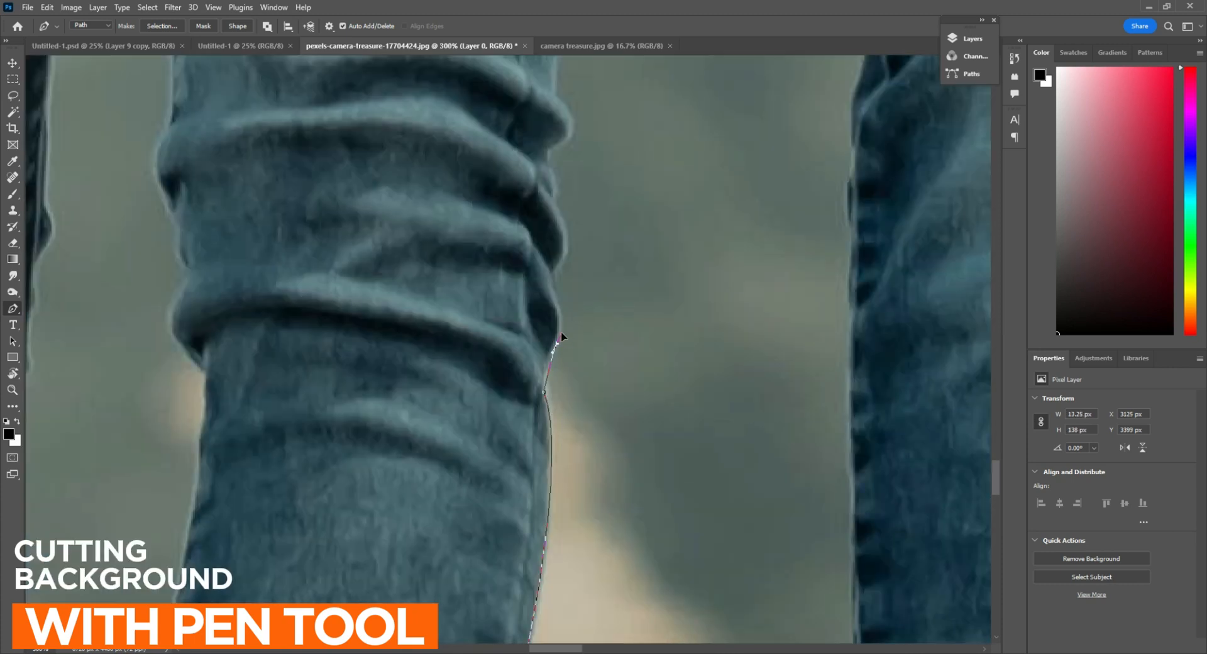
Add curved path points around the bulging fabric folds on the inner edge of the knee
{"action": "left_click", "coordinate": [551, 285], "text": "alt"}
{"action": "left_click_drag", "start_coordinate": [570, 258], "coordinate": [557, 440]}
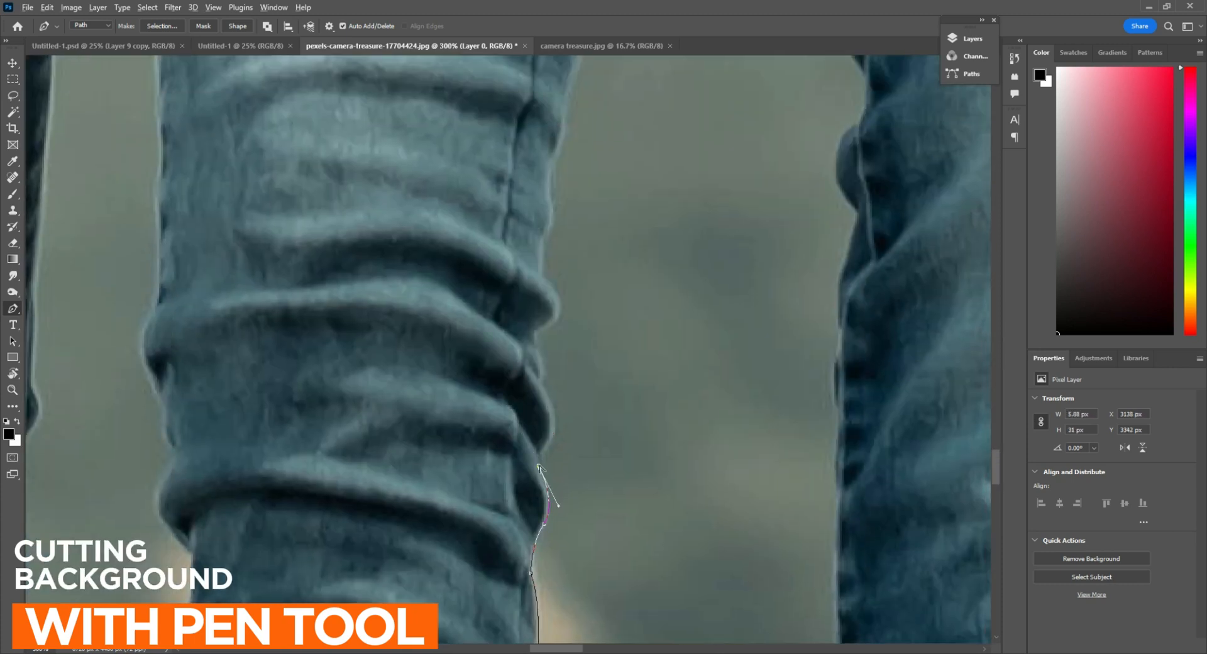
{"action": "scroll", "coordinate": [554, 406], "scroll_direction": "up", "scroll_amount": 1}
{"action": "left_click_drag", "start_coordinate": [537, 379], "coordinate": [498, 312]}
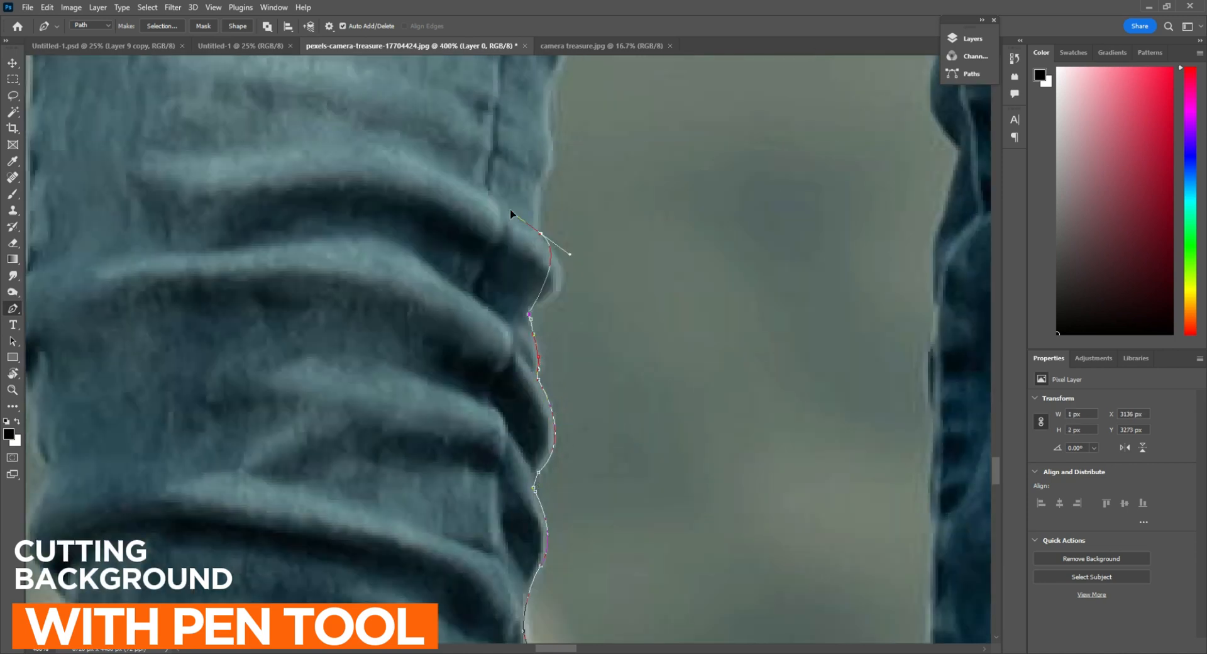
{"action": "left_click", "coordinate": [546, 241], "text": "alt"}
{"action": "left_click_drag", "start_coordinate": [565, 192], "coordinate": [568, 382]}
Extend the pen path up the inner thigh seam toward the narrow gap between the legs
{"action": "left_click_drag", "start_coordinate": [562, 246], "coordinate": [574, 196]}
{"action": "left_click_drag", "start_coordinate": [596, 142], "coordinate": [557, 428]}
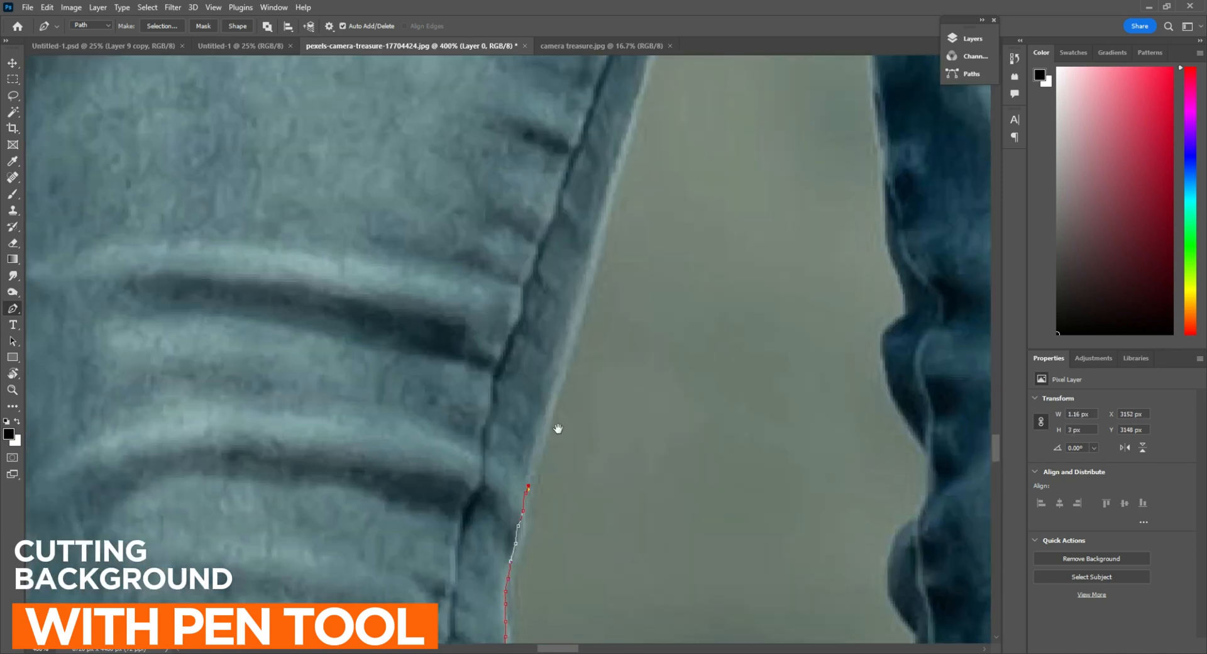
{"action": "left_click_drag", "start_coordinate": [561, 362], "coordinate": [586, 266]}
{"action": "left_click_drag", "start_coordinate": [641, 88], "coordinate": [493, 340]}
{"action": "left_click_drag", "start_coordinate": [541, 178], "coordinate": [485, 461]}
{"action": "left_click_drag", "start_coordinate": [465, 525], "coordinate": [492, 447]}
{"action": "left_click_drag", "start_coordinate": [546, 232], "coordinate": [554, 362]}
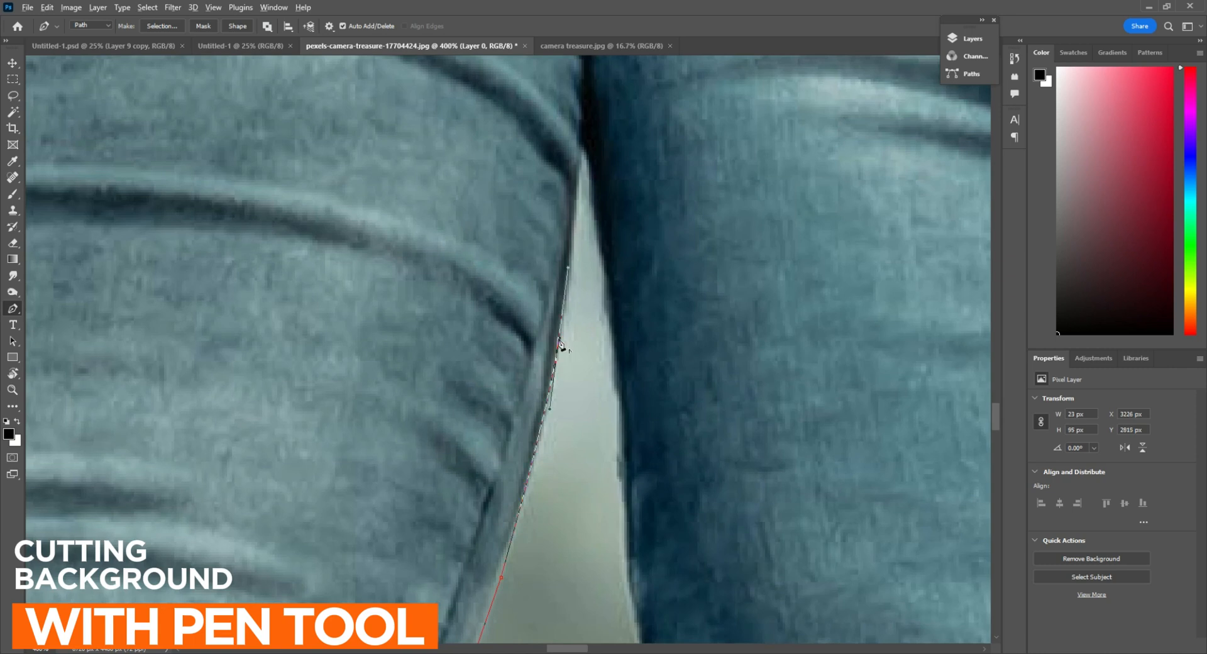
Carry the path around the tip of the gap where the thighs meet and onto the other leg's inner edge
{"action": "left_click", "coordinate": [559, 340], "text": "alt"}
{"action": "left_click_drag", "start_coordinate": [583, 154], "coordinate": [568, 272]}
{"action": "left_click", "coordinate": [569, 271]}
{"action": "left_click_drag", "start_coordinate": [598, 478], "coordinate": [561, 322]}
{"action": "left_click_drag", "start_coordinate": [569, 361], "coordinate": [579, 415]}
{"action": "left_click", "coordinate": [570, 361], "text": "alt"}
{"action": "left_click_drag", "start_coordinate": [570, 363], "coordinate": [575, 396]}
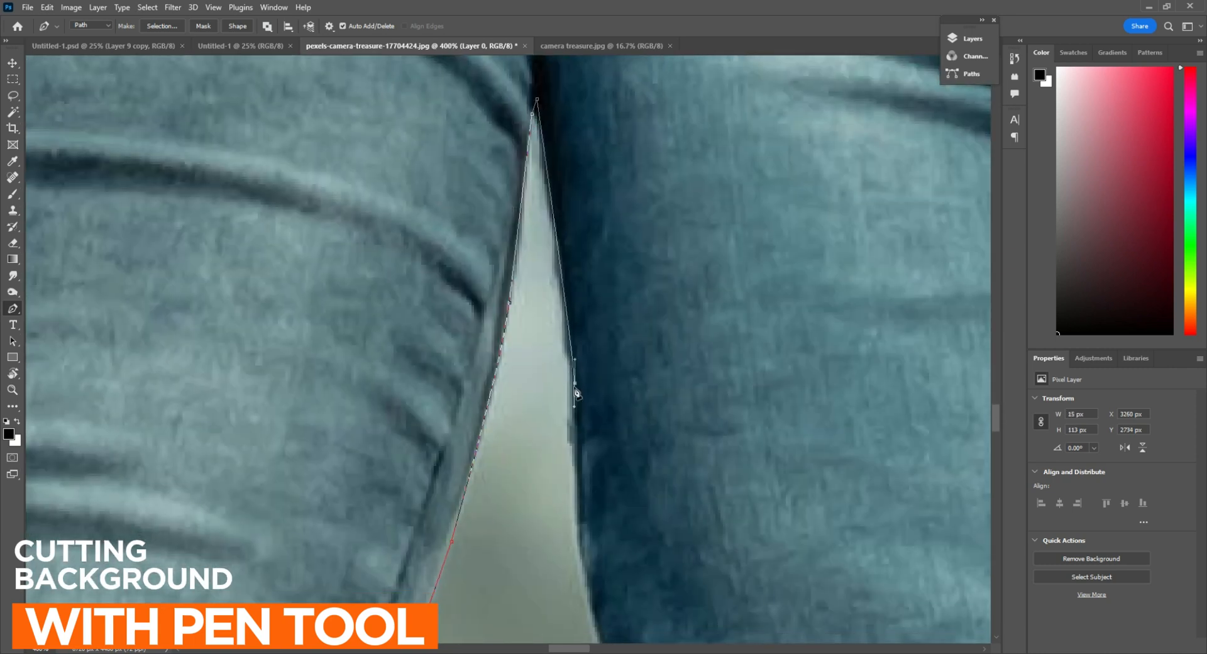
Trace the path down the second leg's inner thigh to its first fabric bulge
{"action": "left_click_drag", "start_coordinate": [579, 548], "coordinate": [632, 345]}
{"action": "left_click_drag", "start_coordinate": [640, 369], "coordinate": [647, 421]}
{"action": "left_click", "coordinate": [654, 473]}
{"action": "left_click", "coordinate": [664, 543]}
{"action": "left_click", "coordinate": [669, 564]}
{"action": "left_click_drag", "start_coordinate": [679, 610], "coordinate": [616, 321]}
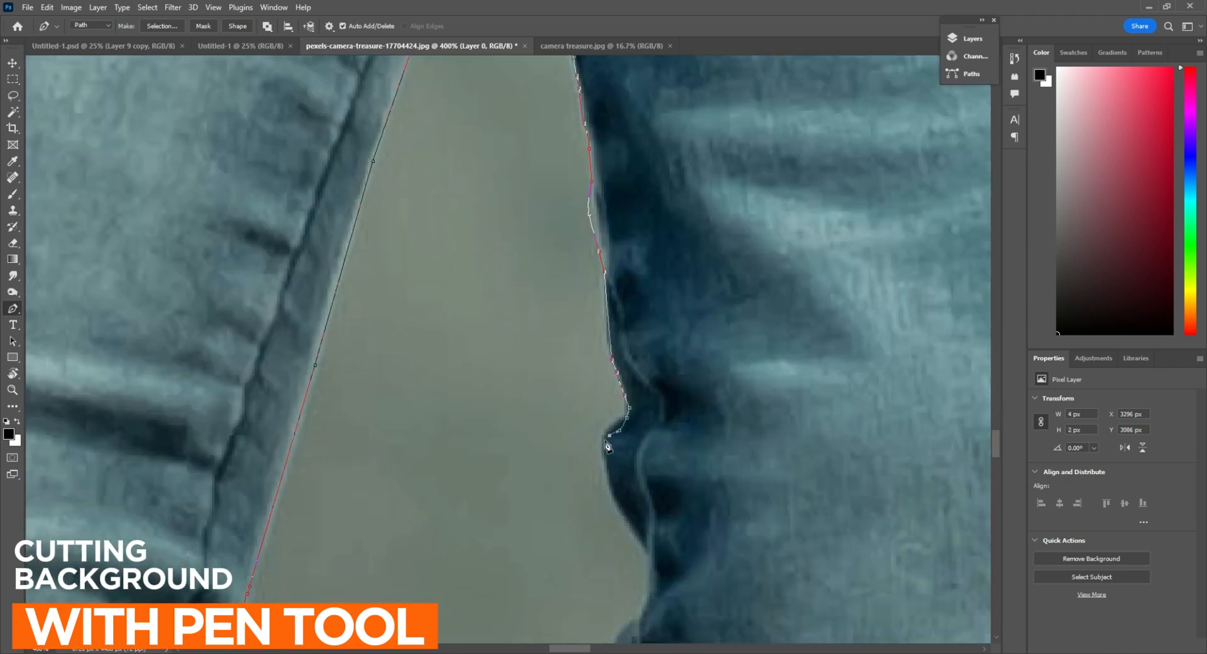
Outline the protruding folds at the second leg's inner knee with curved path points
{"action": "left_click_drag", "start_coordinate": [606, 443], "coordinate": [545, 186]}
{"action": "left_click_drag", "start_coordinate": [586, 305], "coordinate": [648, 406]}
{"action": "left_click", "coordinate": [586, 305], "text": "alt"}
{"action": "left_click", "coordinate": [588, 327]}
{"action": "left_click", "coordinate": [562, 372]}
{"action": "left_click_drag", "start_coordinate": [571, 392], "coordinate": [561, 196]}
{"action": "left_click_drag", "start_coordinate": [568, 283], "coordinate": [625, 333]}
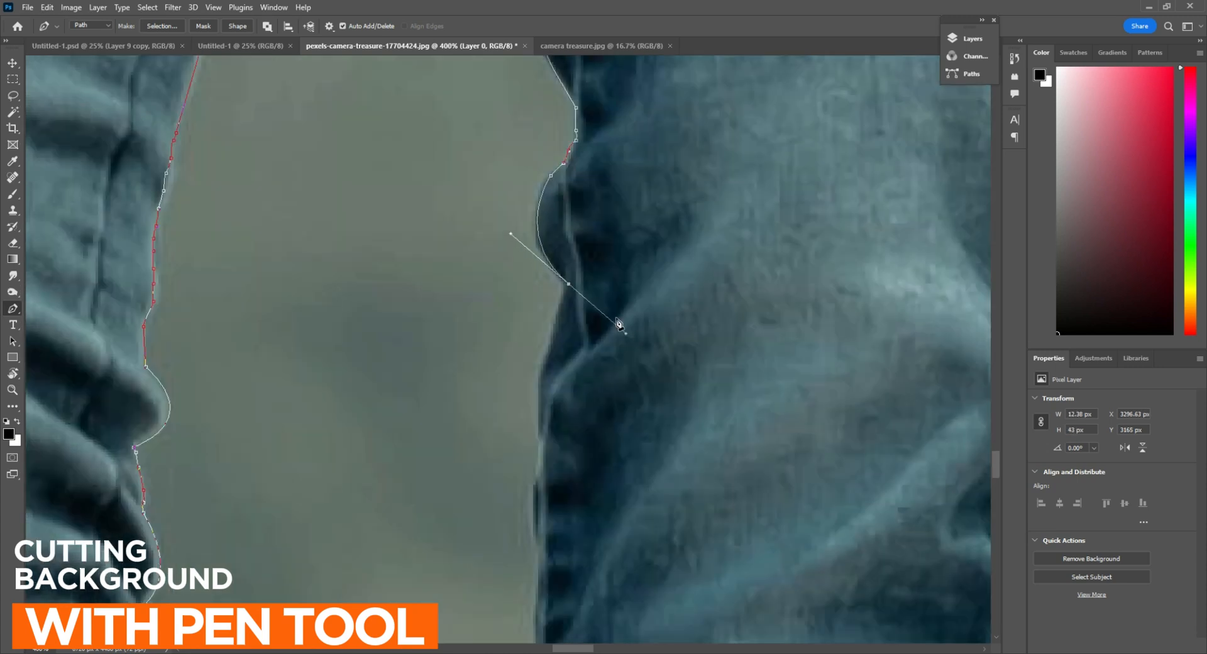
Trace the pen path down the inner edge of the second leg below the knee folds
{"action": "left_click_drag", "start_coordinate": [543, 377], "coordinate": [615, 107]}
{"action": "left_click_drag", "start_coordinate": [611, 199], "coordinate": [606, 219]}
{"action": "left_click_drag", "start_coordinate": [616, 378], "coordinate": [640, 97]}
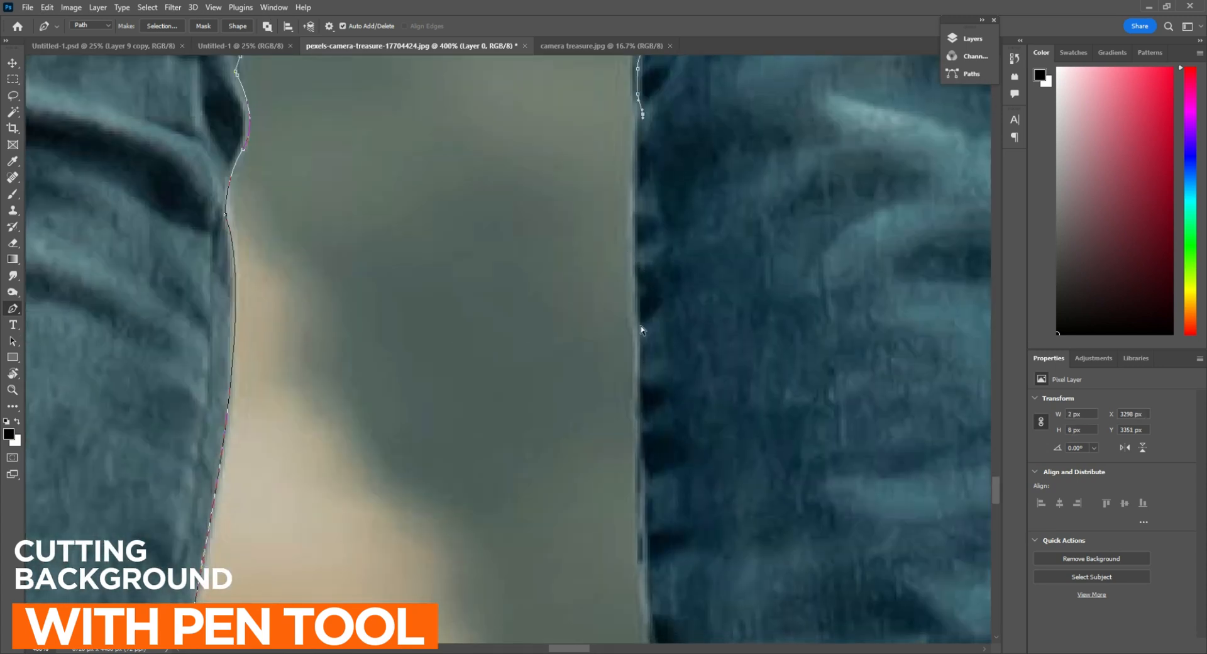
{"action": "left_click_drag", "start_coordinate": [642, 350], "coordinate": [633, 105]}
{"action": "left_click", "coordinate": [642, 351], "text": "alt"}
{"action": "left_click", "coordinate": [634, 314]}
{"action": "left_click", "coordinate": [648, 444]}
{"action": "left_click_drag", "start_coordinate": [648, 415], "coordinate": [586, 145]}
Follow the lower jeans edge with the path, around the bunched hem and down the ankle to the shoe
{"action": "key", "text": "ctrl+minus"}
{"action": "left_click", "coordinate": [577, 350]}
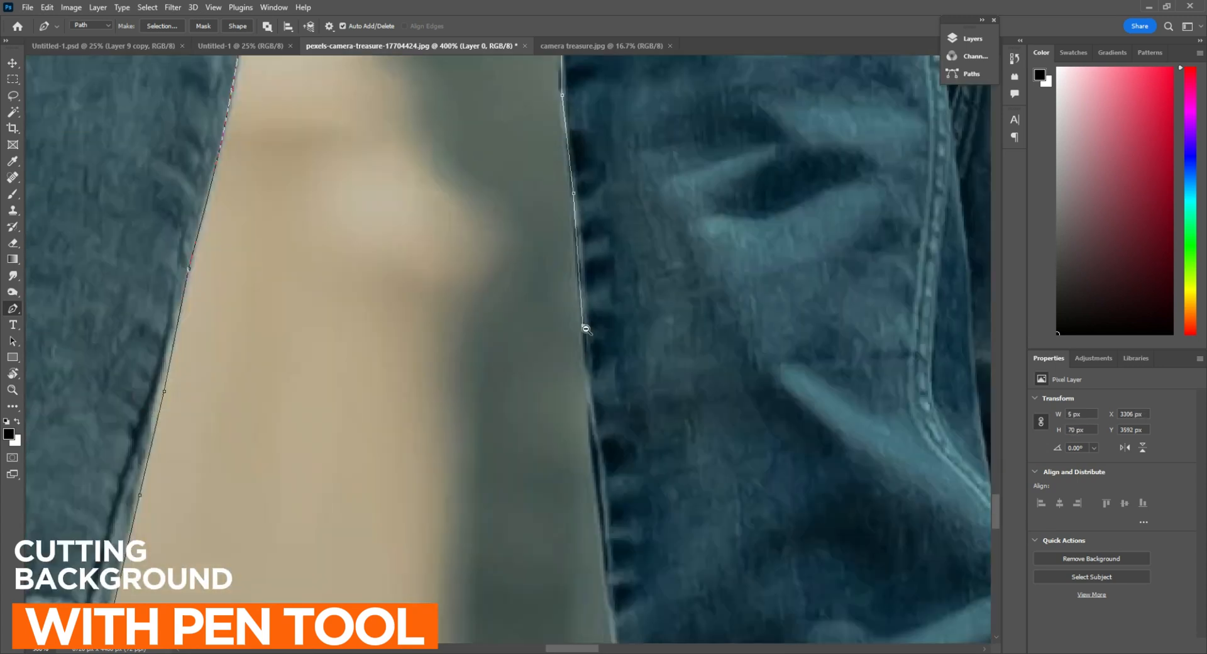
{"action": "left_click_drag", "start_coordinate": [585, 329], "coordinate": [570, 127]}
{"action": "left_click", "coordinate": [571, 285]}
{"action": "left_click", "coordinate": [593, 466]}
{"action": "left_click_drag", "start_coordinate": [593, 457], "coordinate": [586, 154]}
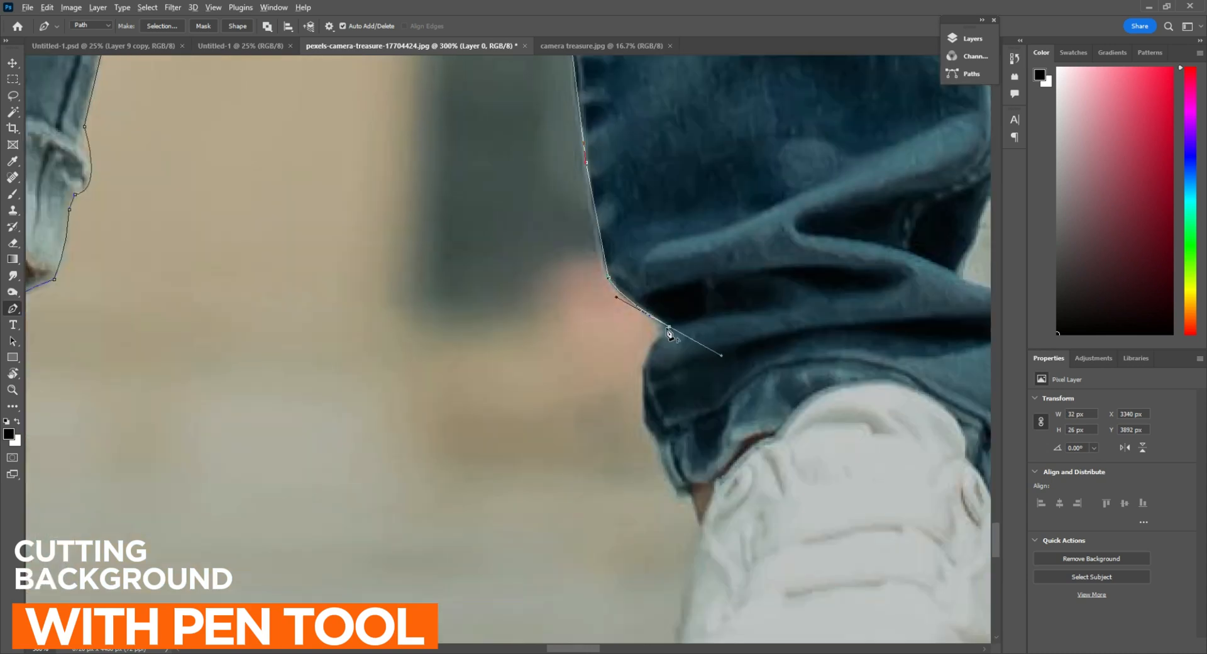
{"action": "left_click", "coordinate": [693, 493]}
{"action": "left_click_drag", "start_coordinate": [702, 527], "coordinate": [701, 261]}
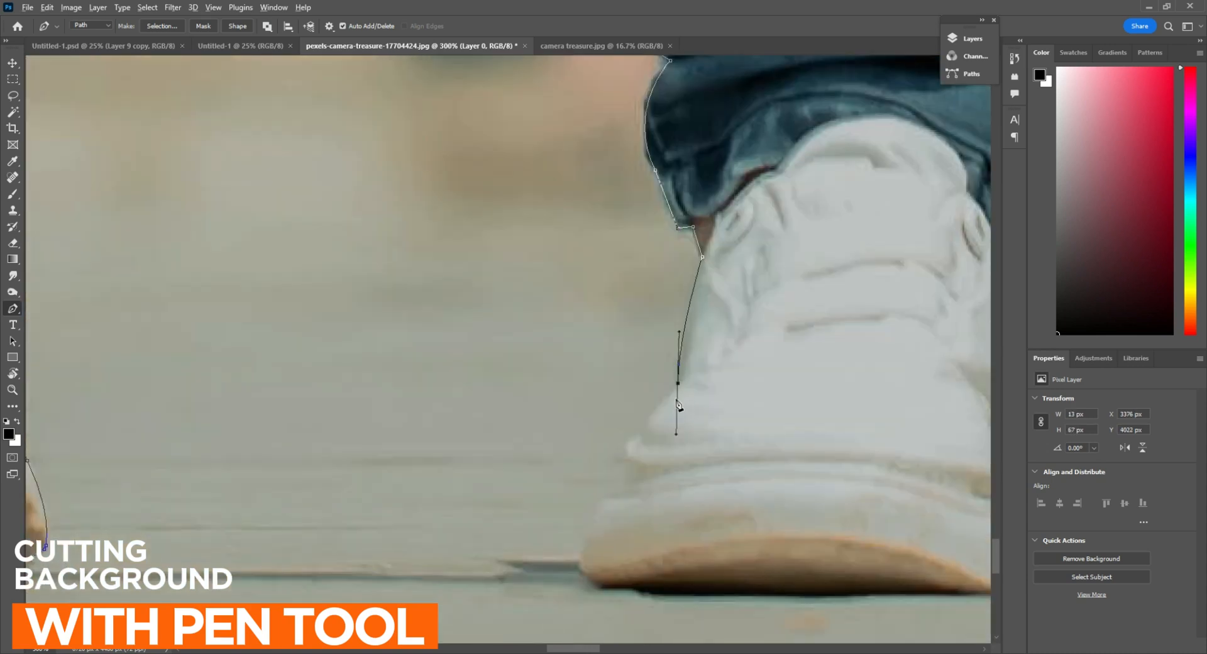
Trace the inner side of the front white shoe from the ankle down to the sole's toe edge
{"action": "left_click", "coordinate": [678, 383], "text": "alt"}
{"action": "left_click", "coordinate": [643, 430]}
{"action": "left_click_drag", "start_coordinate": [639, 377], "coordinate": [676, 209]}
{"action": "left_click_drag", "start_coordinate": [662, 308], "coordinate": [662, 361]}
{"action": "left_click_drag", "start_coordinate": [630, 416], "coordinate": [558, 432]}
{"action": "left_click", "coordinate": [630, 416], "text": "alt"}
{"action": "key", "text": "ctrl+minus"}
{"action": "key", "text": "ctrl+minus"}
{"action": "key", "text": "ctrl+minus"}
{"action": "key", "text": "ctrl+plus"}
{"action": "key", "text": "ctrl+plus"}
{"action": "key", "text": "ctrl+plus"}
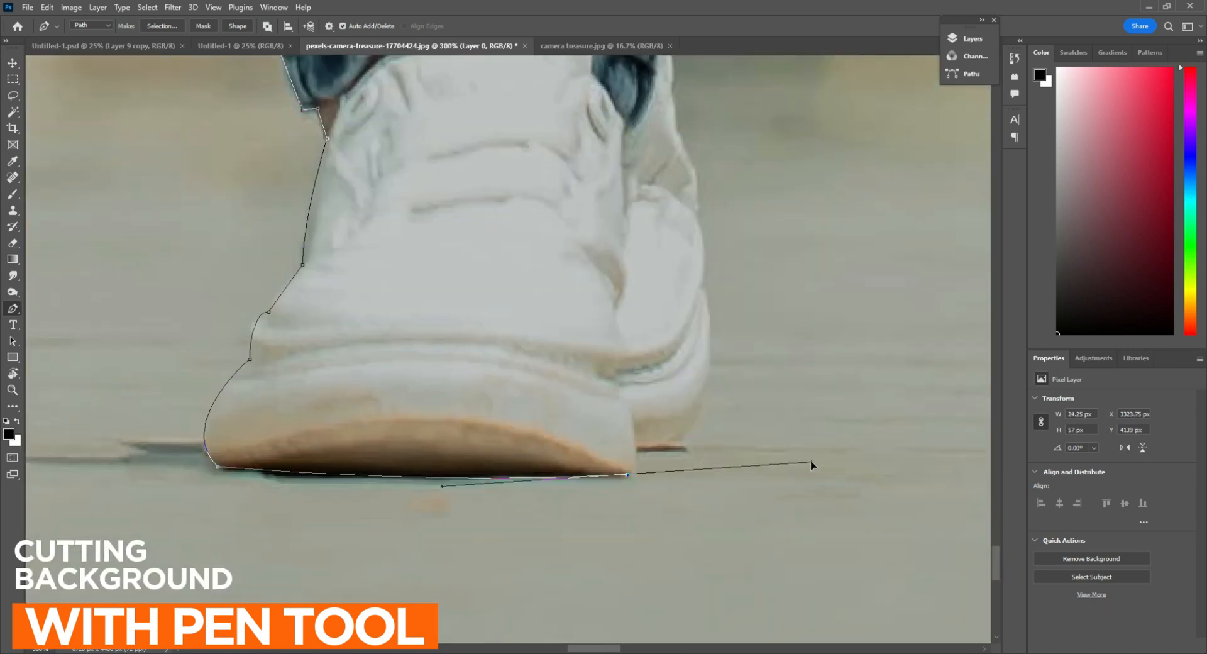
Outline the underside of the front shoe's sole and its heel section
{"action": "left_click", "coordinate": [627, 475]}
{"action": "left_click", "coordinate": [637, 453], "text": "alt"}
{"action": "left_click", "coordinate": [683, 451]}
{"action": "left_click_drag", "start_coordinate": [710, 316], "coordinate": [592, 460]}
Trace the path up the outer side of the front shoe toward the jeans hem
{"action": "key", "text": "ctrl+plus"}
{"action": "left_click_drag", "start_coordinate": [604, 449], "coordinate": [568, 428]}
{"action": "left_click", "coordinate": [605, 449], "text": "alt"}
{"action": "left_click", "coordinate": [605, 397]}
{"action": "left_click_drag", "start_coordinate": [579, 344], "coordinate": [578, 492]}
{"action": "left_click", "coordinate": [577, 483]}
{"action": "left_click", "coordinate": [574, 450]}
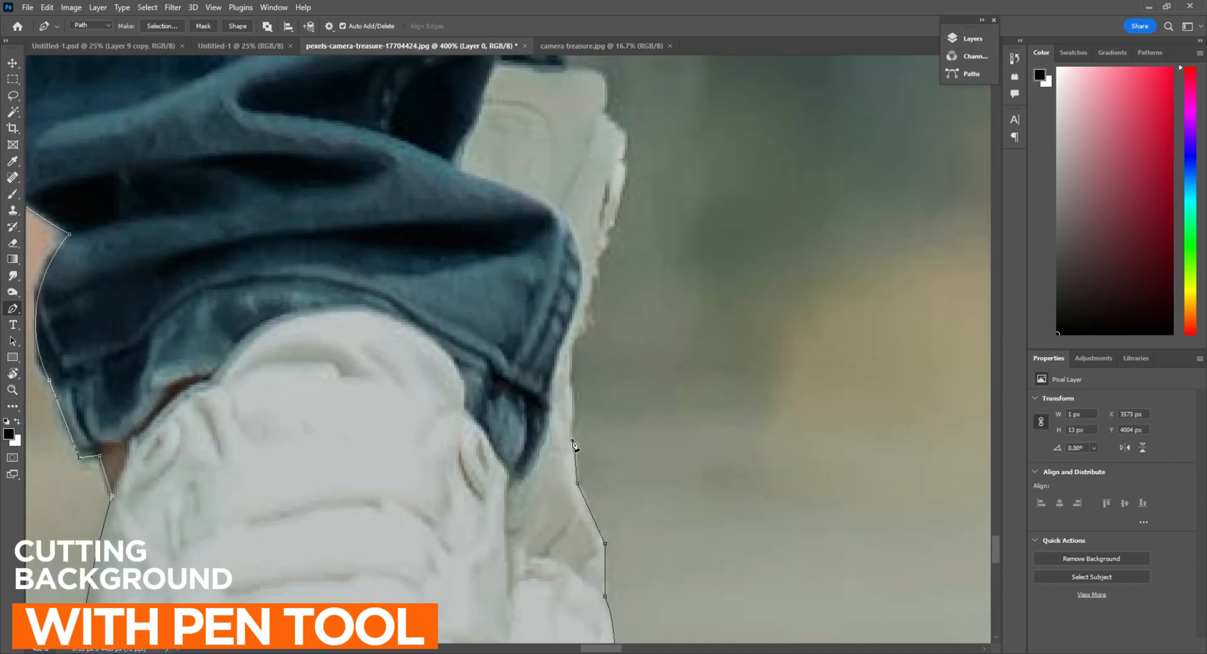
Outline the pale shoe edge behind the jeans hem up to the dark rear trouser cuff
{"action": "left_click_drag", "start_coordinate": [572, 368], "coordinate": [542, 528]}
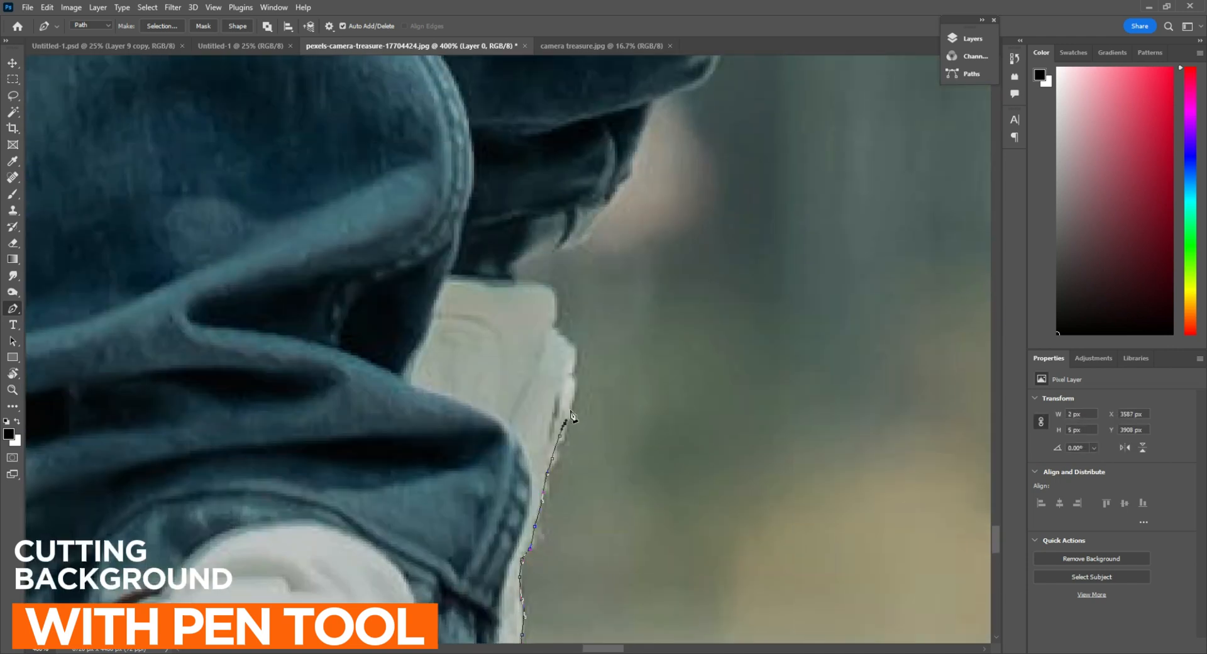
{"action": "left_click", "coordinate": [555, 325]}
{"action": "left_click_drag", "start_coordinate": [554, 326], "coordinate": [557, 515]}
{"action": "left_click", "coordinate": [559, 484]}
{"action": "left_click_drag", "start_coordinate": [521, 469], "coordinate": [482, 460]}
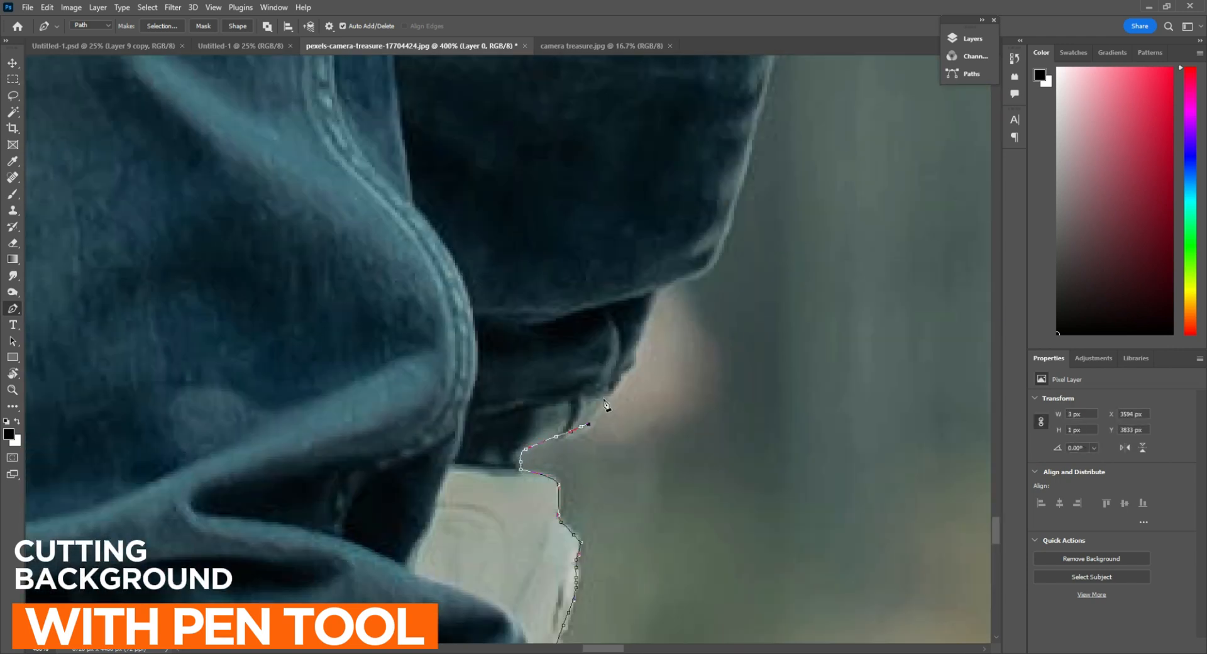
Trace the path around the dark folded cuff and the lower corner of the fabric above it
{"action": "left_click", "coordinate": [630, 354]}
{"action": "left_click_drag", "start_coordinate": [635, 354], "coordinate": [519, 494]}
{"action": "left_click", "coordinate": [537, 432]}
{"action": "left_click", "coordinate": [587, 411]}
{"action": "left_click_drag", "start_coordinate": [589, 386], "coordinate": [472, 492]}
Follow the outer edge of the dark jeans leg upward with pen path points
{"action": "left_click_drag", "start_coordinate": [521, 374], "coordinate": [546, 457]}
{"action": "left_click", "coordinate": [521, 373], "text": "alt"}
{"action": "left_click", "coordinate": [553, 322]}
{"action": "left_click_drag", "start_coordinate": [556, 317], "coordinate": [540, 526]}
{"action": "left_click", "coordinate": [577, 372]}
{"action": "left_click_drag", "start_coordinate": [580, 368], "coordinate": [559, 560]}
{"action": "left_click", "coordinate": [596, 399]}
{"action": "left_click", "coordinate": [573, 482]}
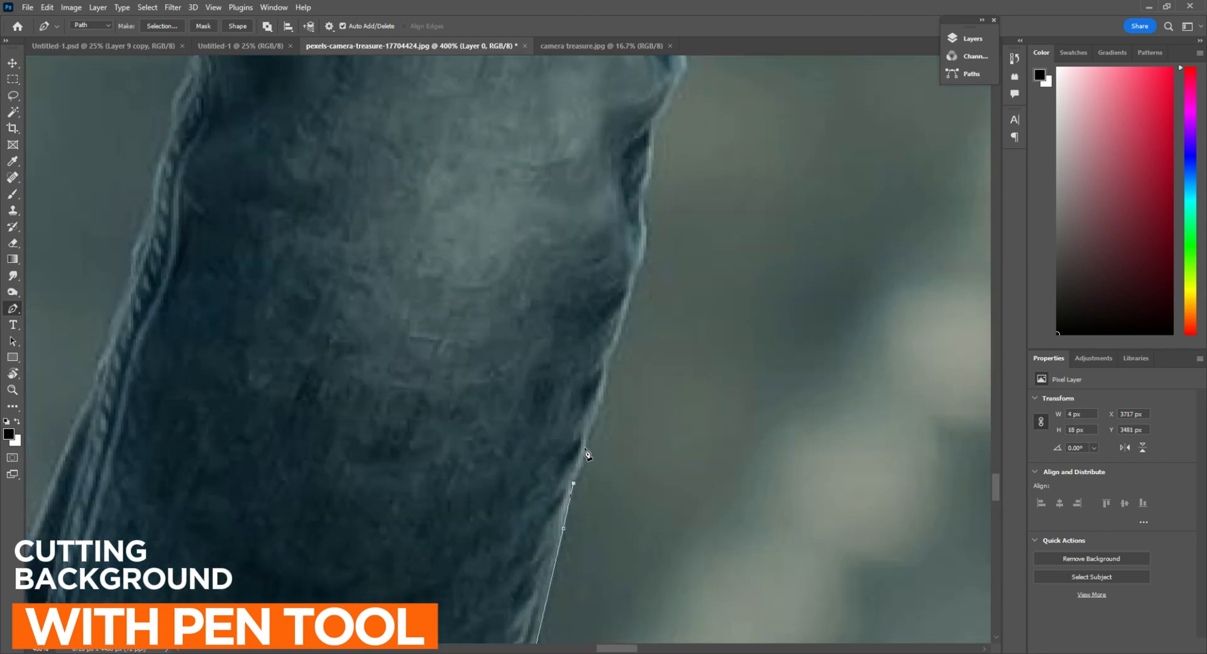
{"action": "left_click", "coordinate": [534, 460]}
Outline the fabric folds along the outer knee and continue onto the thigh edge
{"action": "left_click_drag", "start_coordinate": [677, 167], "coordinate": [433, 535]}
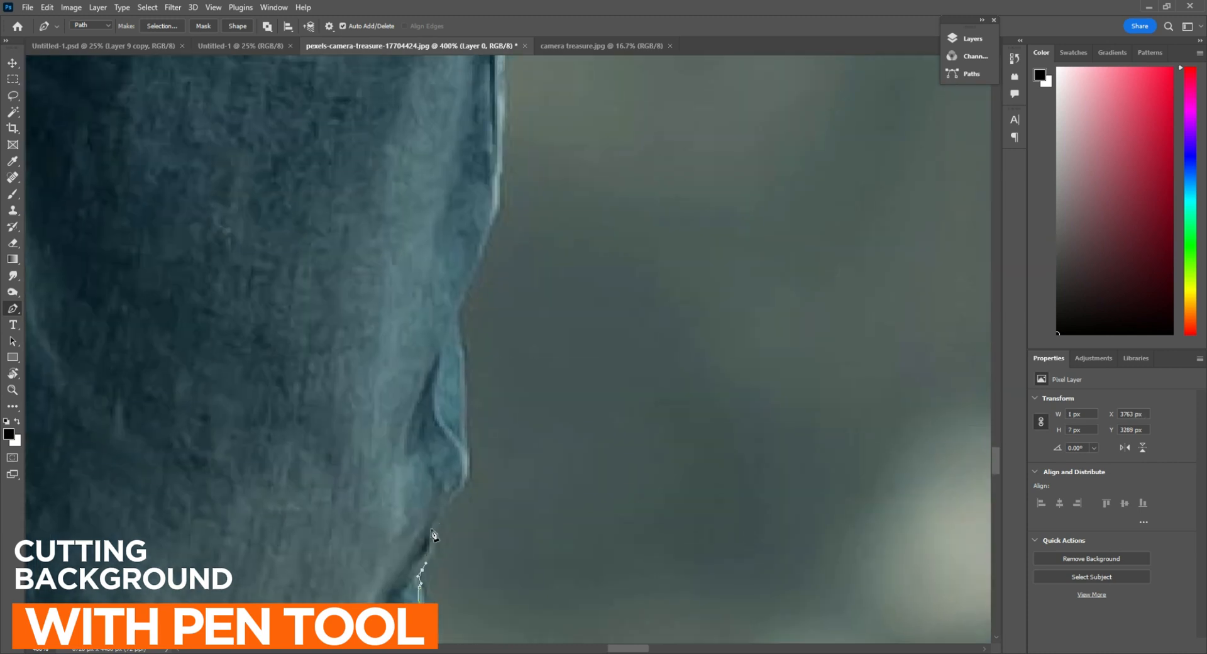
{"action": "left_click", "coordinate": [466, 338]}
{"action": "left_click", "coordinate": [464, 329]}
{"action": "left_click", "coordinate": [456, 314]}
{"action": "left_click_drag", "start_coordinate": [503, 210], "coordinate": [592, 566]}
{"action": "left_click", "coordinate": [593, 448]}
{"action": "left_click", "coordinate": [588, 407]}
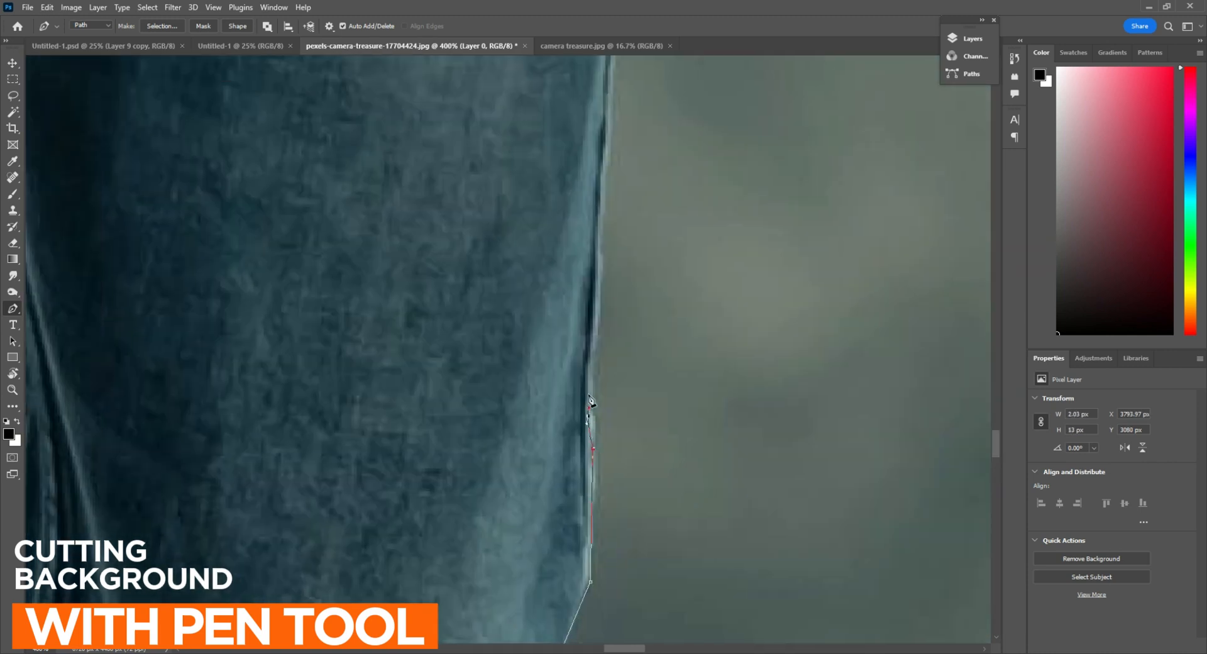
Trace the path up the outer thigh of the jeans toward the lowered hand
{"action": "left_click", "coordinate": [599, 221]}
{"action": "left_click", "coordinate": [606, 148]}
{"action": "left_click_drag", "start_coordinate": [605, 149], "coordinate": [540, 466]}
{"action": "left_click", "coordinate": [554, 272]}
{"action": "left_click", "coordinate": [557, 205]}
{"action": "left_click_drag", "start_coordinate": [556, 205], "coordinate": [489, 562]}
{"action": "left_click", "coordinate": [491, 519]}
{"action": "left_click", "coordinate": [511, 407]}
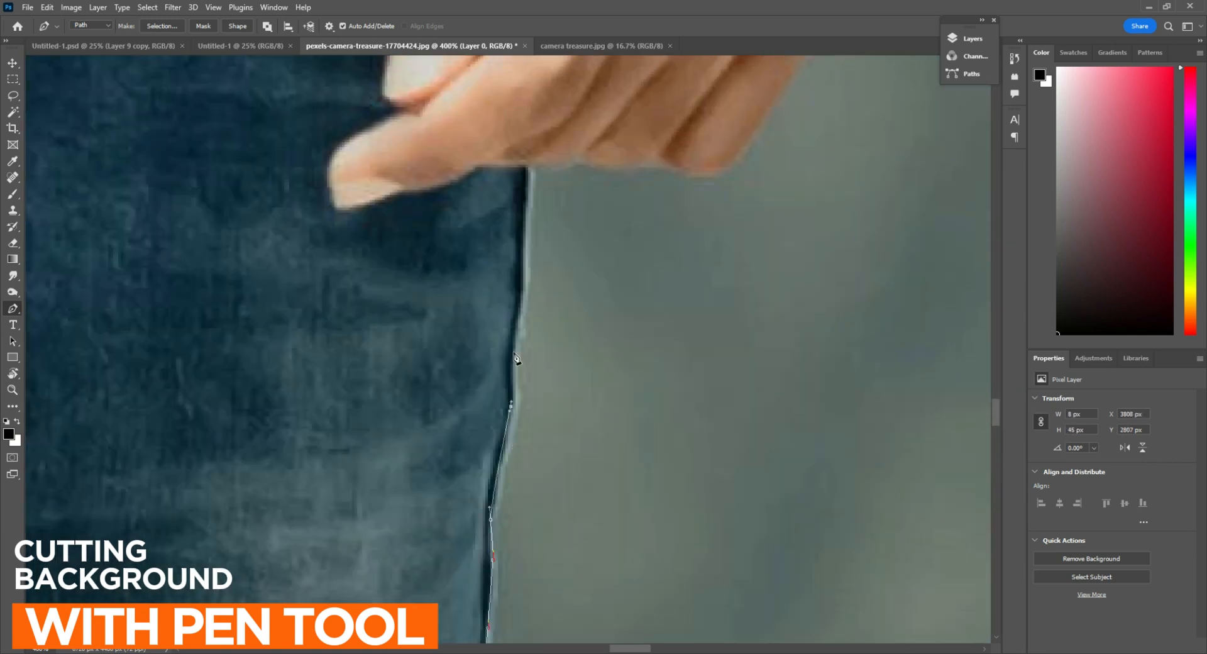
Outline the underside of the hand's curled fingers and their outer edge up toward the knuckles
{"action": "left_click_drag", "start_coordinate": [641, 185], "coordinate": [400, 507]}
{"action": "left_click", "coordinate": [336, 483]}
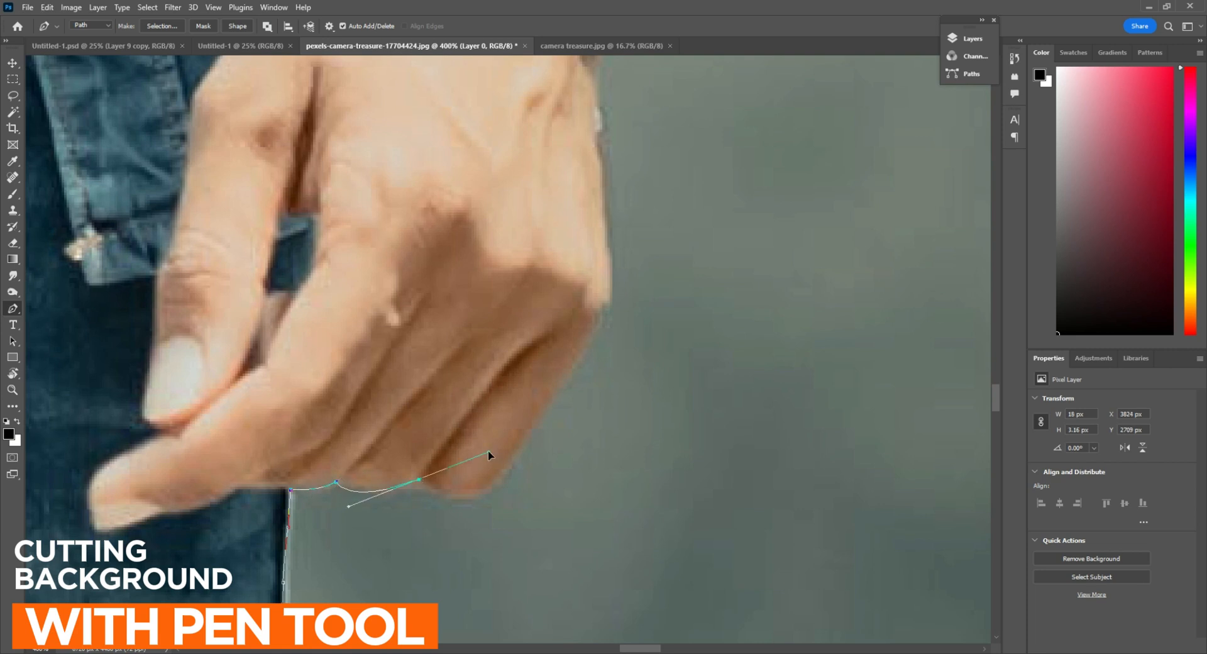
{"action": "left_click_drag", "start_coordinate": [571, 359], "coordinate": [535, 372]}
{"action": "left_click", "coordinate": [514, 449], "text": "alt"}
{"action": "left_click_drag", "start_coordinate": [592, 321], "coordinate": [491, 495]}
{"action": "left_click", "coordinate": [489, 512]}
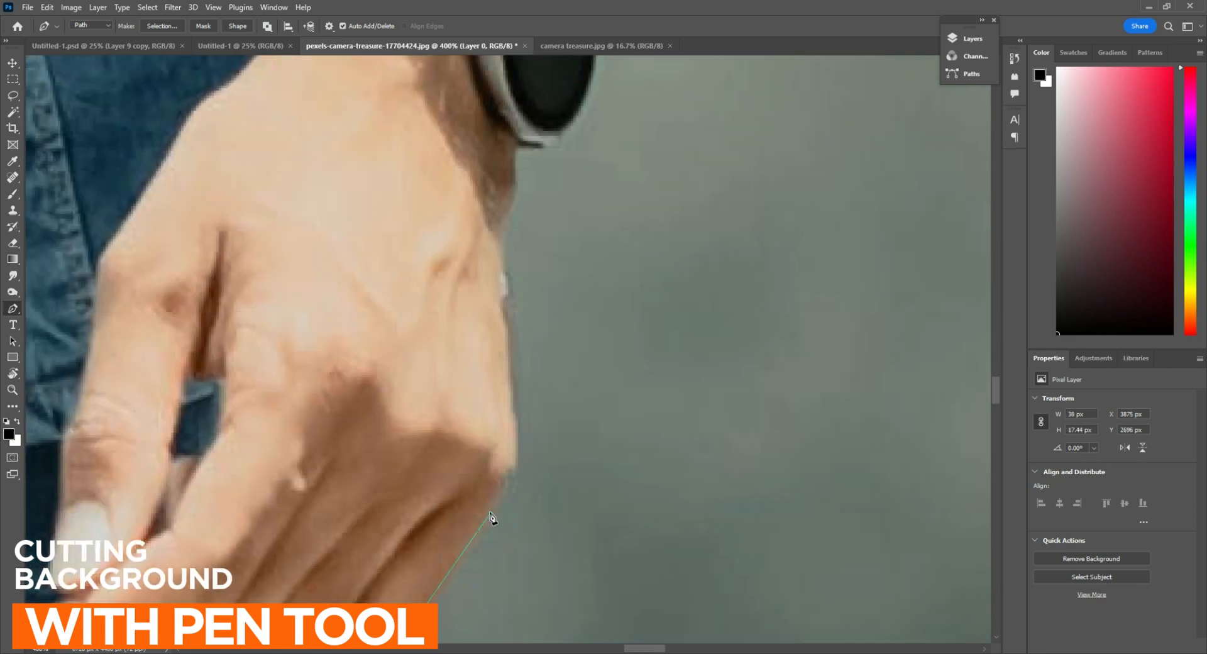
Trace the path around the knuckle and up the back of the hand toward the wrist
{"action": "left_click", "coordinate": [505, 488]}
{"action": "left_click", "coordinate": [509, 473]}
{"action": "left_click_drag", "start_coordinate": [521, 399], "coordinate": [505, 543]}
{"action": "left_click_drag", "start_coordinate": [471, 394], "coordinate": [478, 385]}
{"action": "left_click", "coordinate": [484, 461], "text": "alt"}
{"action": "left_click_drag", "start_coordinate": [490, 478], "coordinate": [494, 561]}
{"action": "left_click_drag", "start_coordinate": [496, 441], "coordinate": [520, 488]}
{"action": "left_click", "coordinate": [501, 429]}
{"action": "left_click", "coordinate": [498, 388]}
Outline the wristwatch and the outer edge of the denim sleeve cuff
{"action": "left_click", "coordinate": [523, 492]}
{"action": "left_click_drag", "start_coordinate": [560, 290], "coordinate": [519, 122]}
{"action": "left_click", "coordinate": [560, 290], "text": "alt"}
{"action": "left_click", "coordinate": [555, 284]}
{"action": "left_click_drag", "start_coordinate": [568, 235], "coordinate": [421, 432]}
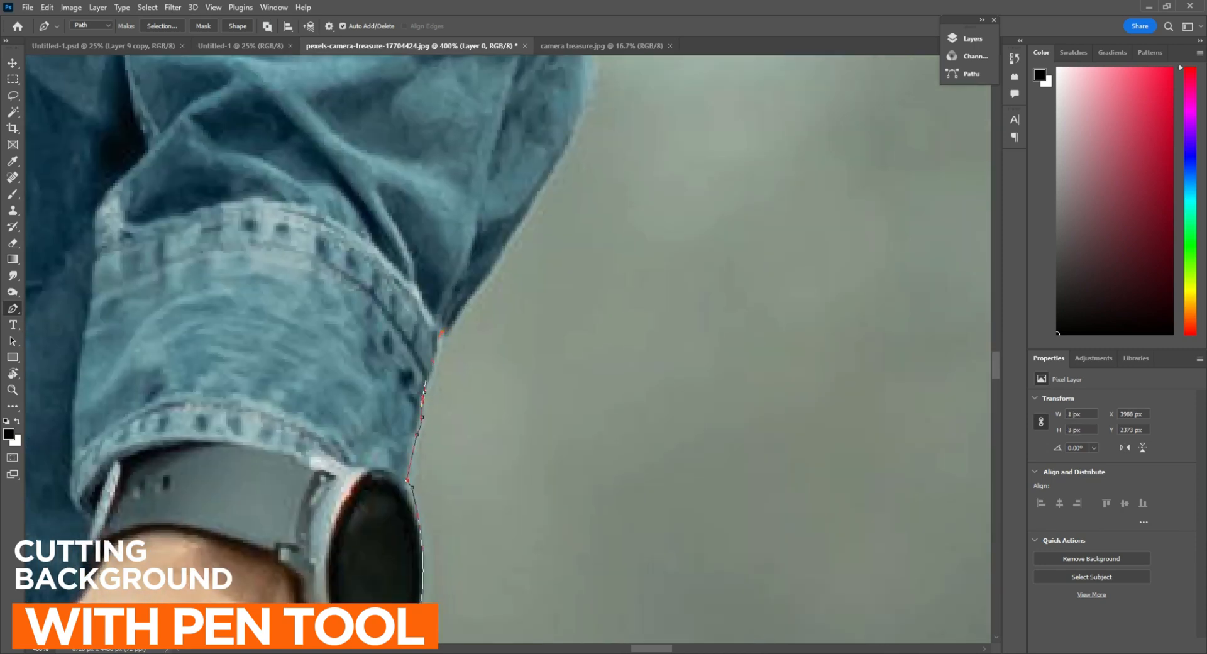
Trace the path along the outer edge of the jacket forearm and around the elbow folds
{"action": "left_click_drag", "start_coordinate": [505, 255], "coordinate": [395, 523]}
{"action": "left_click", "coordinate": [453, 422]}
{"action": "left_click", "coordinate": [488, 236], "text": "alt"}
{"action": "left_click_drag", "start_coordinate": [477, 209], "coordinate": [563, 516]}
{"action": "left_click", "coordinate": [574, 483]}
{"action": "left_click_drag", "start_coordinate": [556, 363], "coordinate": [559, 456]}
{"action": "left_click", "coordinate": [556, 363], "text": "alt"}
{"action": "left_click_drag", "start_coordinate": [566, 457], "coordinate": [574, 419]}
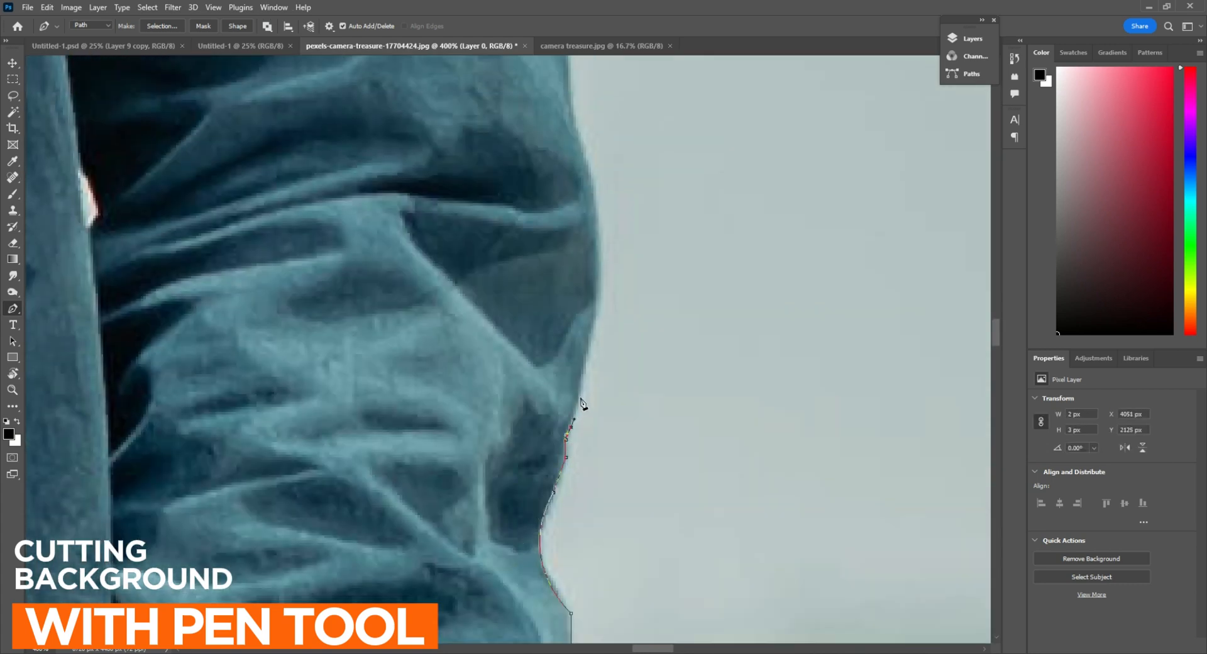
Extend the path from the elbow bulge up the outer edge of the upper sleeve
{"action": "left_click_drag", "start_coordinate": [549, 199], "coordinate": [493, 427]}
{"action": "left_click_drag", "start_coordinate": [447, 169], "coordinate": [471, 394]}
{"action": "left_click_drag", "start_coordinate": [440, 102], "coordinate": [504, 353]}
{"action": "left_click", "coordinate": [504, 353]}
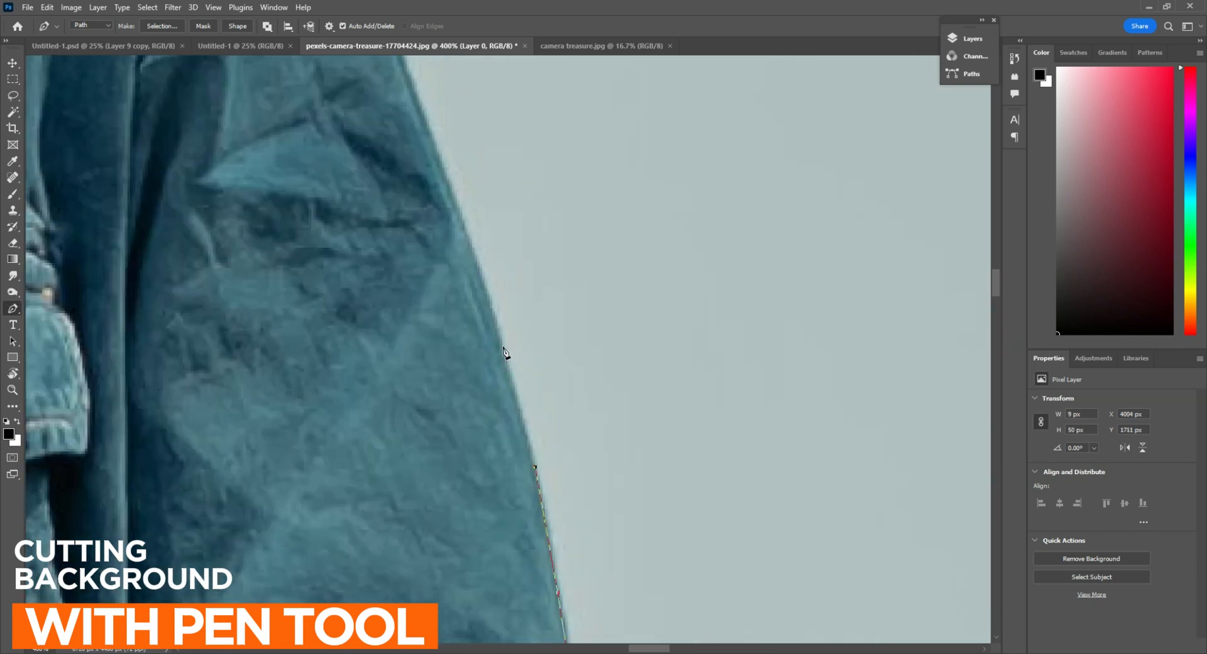
Trace the upper sleeve's outer edge up to the shoulder seam of the denim jacket
{"action": "left_click_drag", "start_coordinate": [458, 214], "coordinate": [515, 426]}
{"action": "left_click", "coordinate": [515, 426]}
{"action": "left_click_drag", "start_coordinate": [455, 264], "coordinate": [522, 428]}
{"action": "left_click", "coordinate": [522, 428]}
{"action": "left_click_drag", "start_coordinate": [451, 243], "coordinate": [579, 435]}
{"action": "left_click", "coordinate": [579, 435]}
{"action": "left_click_drag", "start_coordinate": [461, 215], "coordinate": [448, 293]}
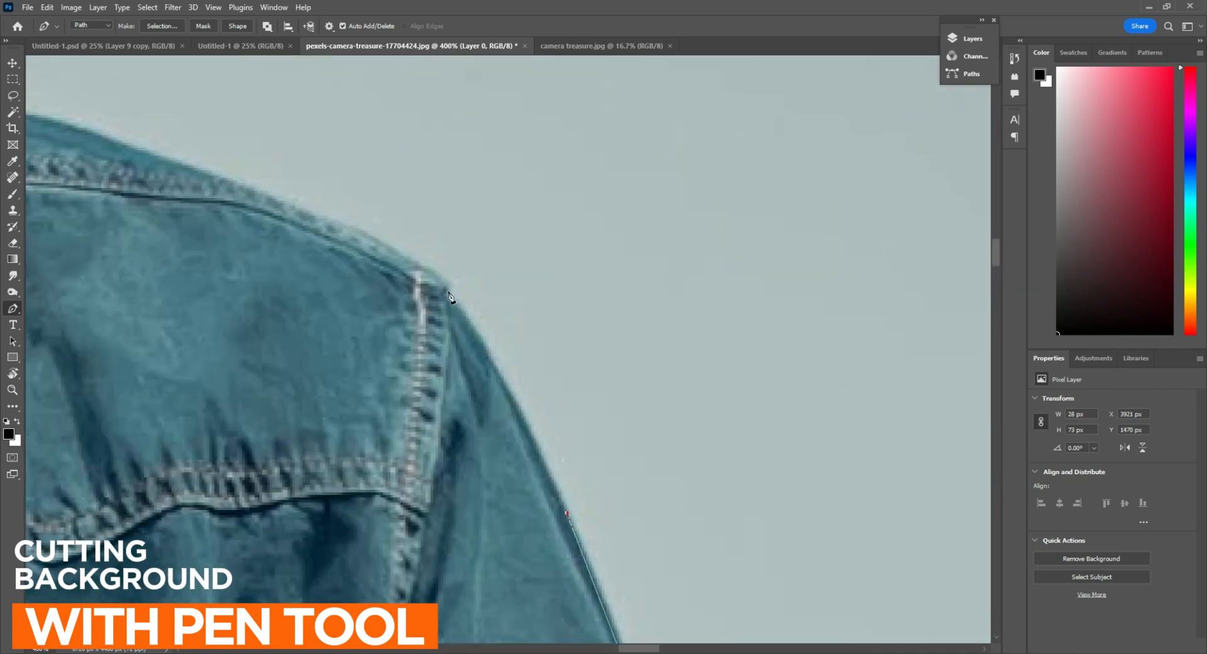
Continue the path along the top of the denim shoulder to the base of the jacket collar
{"action": "left_click_drag", "start_coordinate": [316, 269], "coordinate": [633, 339]}
{"action": "left_click_drag", "start_coordinate": [493, 239], "coordinate": [642, 352]}
{"action": "left_click", "coordinate": [493, 239], "text": "alt"}
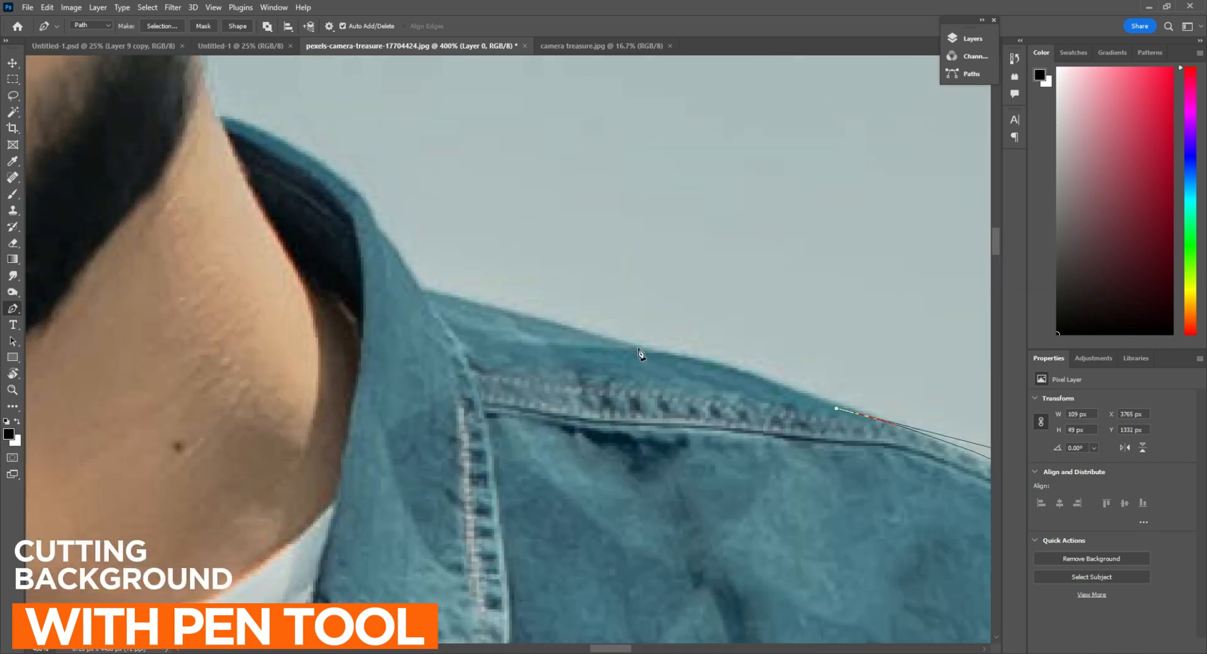
{"action": "left_click", "coordinate": [422, 286]}
Trace the outer edge of the jacket collar up to where it meets the man's neck
{"action": "left_click_drag", "start_coordinate": [509, 353], "coordinate": [750, 549]}
{"action": "left_click", "coordinate": [620, 428]}
{"action": "left_click", "coordinate": [604, 395]}
{"action": "left_click_drag", "start_coordinate": [462, 315], "coordinate": [378, 299]}
{"action": "left_click", "coordinate": [461, 315], "text": "alt"}
Trace the path up the man's neck, around the earlobe and along the outer edge of his ear
{"action": "left_click_drag", "start_coordinate": [467, 277], "coordinate": [421, 432]}
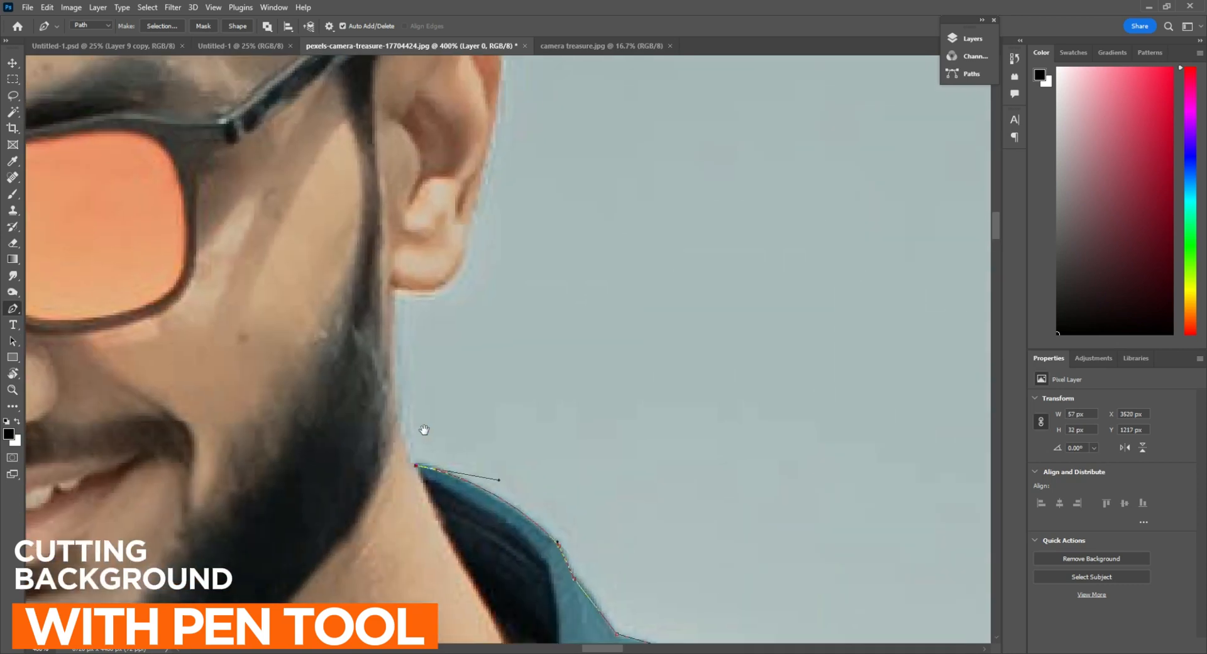
{"action": "left_click_drag", "start_coordinate": [398, 293], "coordinate": [419, 200]}
{"action": "left_click", "coordinate": [397, 292], "text": "alt"}
{"action": "left_click_drag", "start_coordinate": [460, 334], "coordinate": [586, 548]}
{"action": "left_click_drag", "start_coordinate": [598, 441], "coordinate": [614, 504]}
{"action": "left_click", "coordinate": [598, 441], "text": "alt"}
{"action": "left_click", "coordinate": [618, 508]}
Extend the path from the top of the ear up the side of the man's hair
{"action": "left_click_drag", "start_coordinate": [583, 129], "coordinate": [568, 370]}
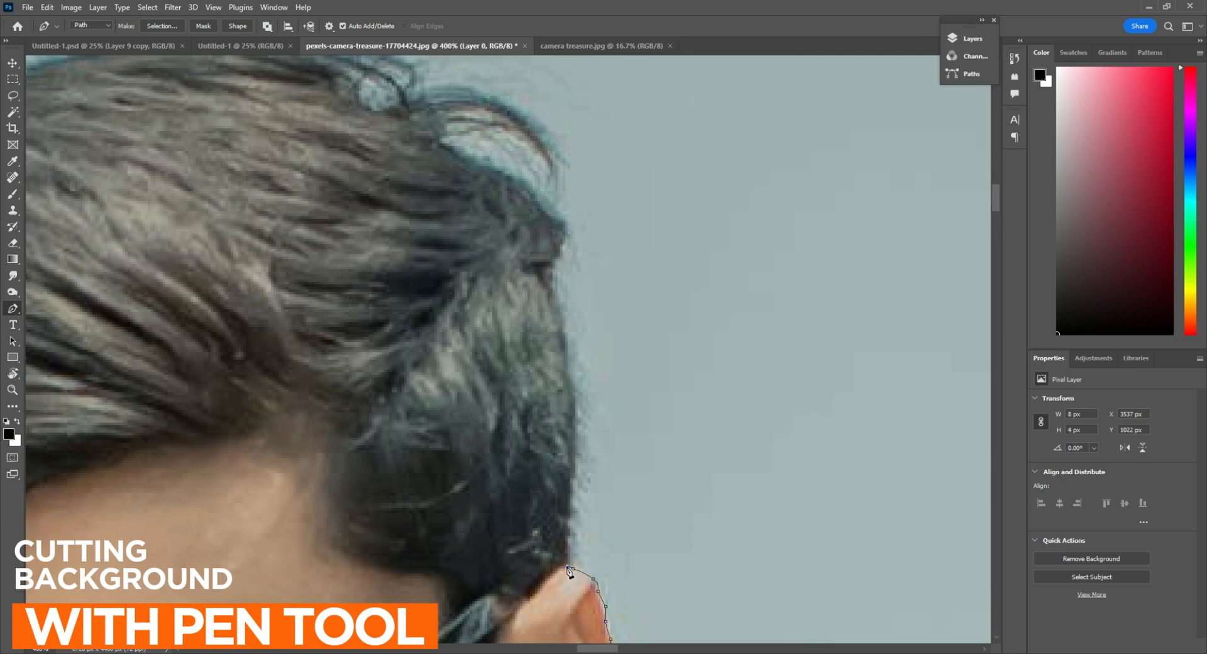
{"action": "left_click", "coordinate": [576, 428], "text": "alt"}
{"action": "left_click_drag", "start_coordinate": [577, 428], "coordinate": [669, 330]}
{"action": "left_click", "coordinate": [680, 368], "text": "alt"}
{"action": "left_click_drag", "start_coordinate": [664, 351], "coordinate": [647, 459]}
{"action": "left_click_drag", "start_coordinate": [582, 355], "coordinate": [413, 308]}
{"action": "left_click_drag", "start_coordinate": [414, 308], "coordinate": [442, 301]}
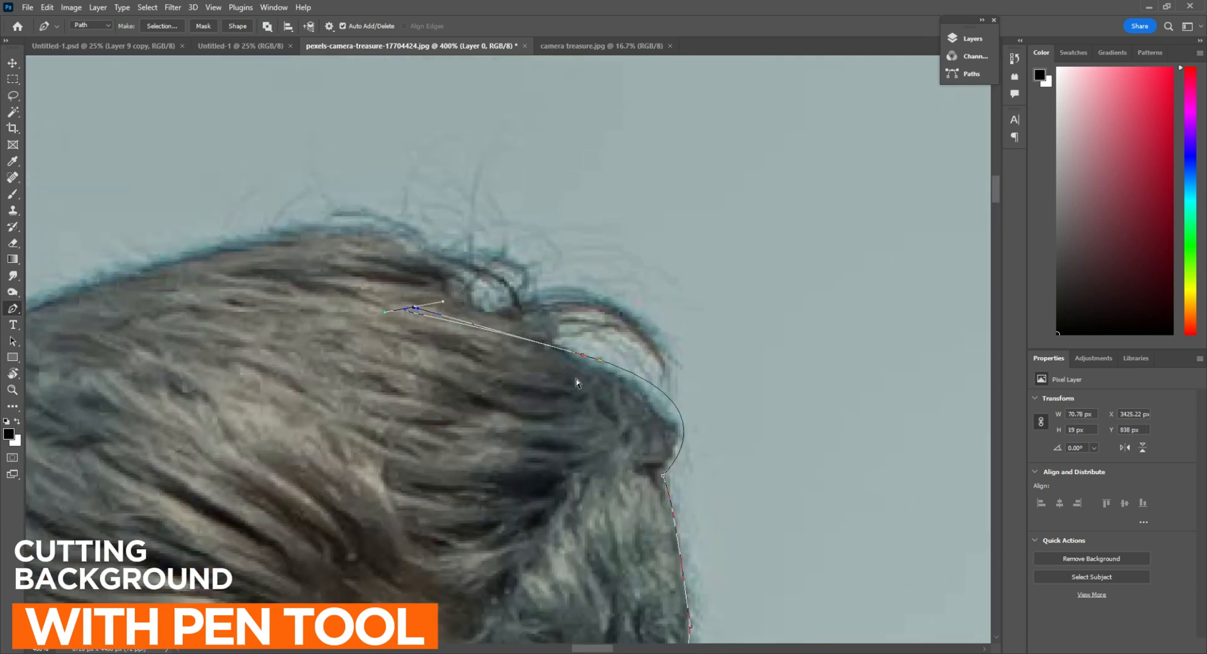
{"action": "key", "text": "ctrl+z"}
{"action": "key", "text": "ctrl+z"}
Trace curved segments over the top of the man's hair, leaving out the loose stray strands
{"action": "left_click_drag", "start_coordinate": [593, 363], "coordinate": [684, 434]}
{"action": "left_click", "coordinate": [593, 362], "text": "alt"}
{"action": "left_click_drag", "start_coordinate": [538, 329], "coordinate": [410, 330]}
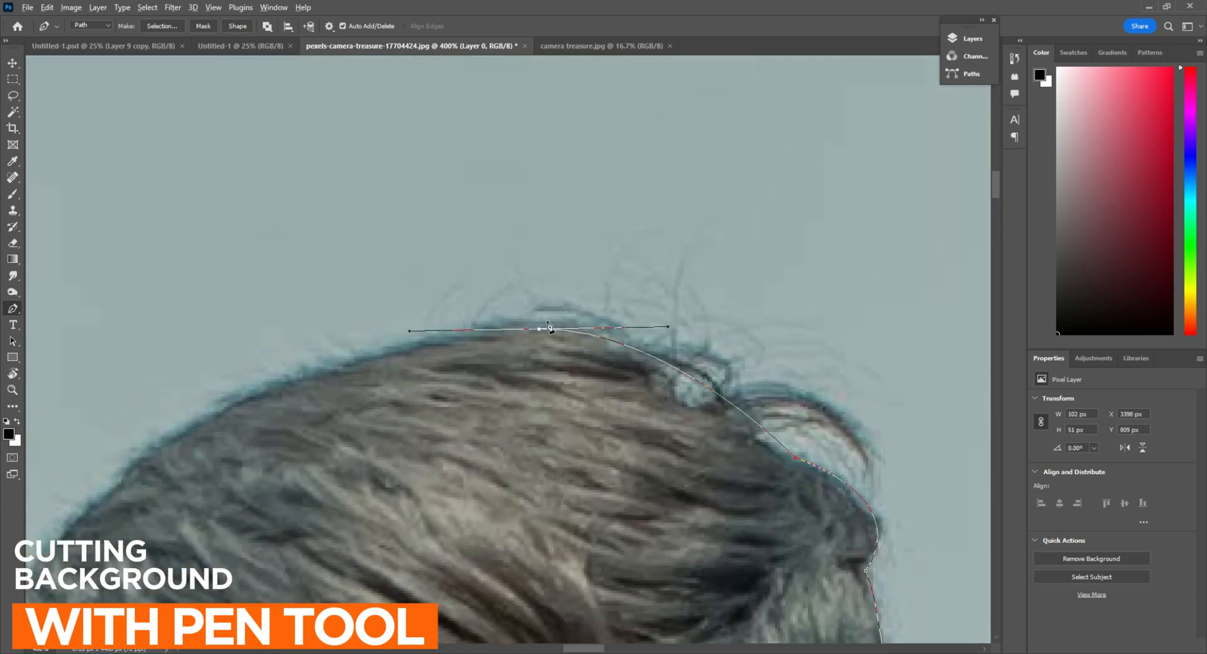
{"action": "left_click", "coordinate": [539, 329], "text": "alt"}
{"action": "left_click_drag", "start_coordinate": [145, 480], "coordinate": [288, 500]}
{"action": "left_click", "coordinate": [396, 383], "text": "alt"}
{"action": "left_click", "coordinate": [393, 395]}
Trace the path down the far side of the man's hair, following its bumps closely
{"action": "left_click_drag", "start_coordinate": [368, 440], "coordinate": [622, 240]}
{"action": "left_click_drag", "start_coordinate": [525, 346], "coordinate": [548, 394]}
{"action": "left_click", "coordinate": [524, 345], "text": "alt"}
{"action": "left_click", "coordinate": [509, 347]}
{"action": "left_click", "coordinate": [509, 365]}
{"action": "left_click", "coordinate": [502, 373]}
Follow the hairline down past the man's temple to just above his orange glasses
{"action": "left_click_drag", "start_coordinate": [502, 453], "coordinate": [571, 335]}
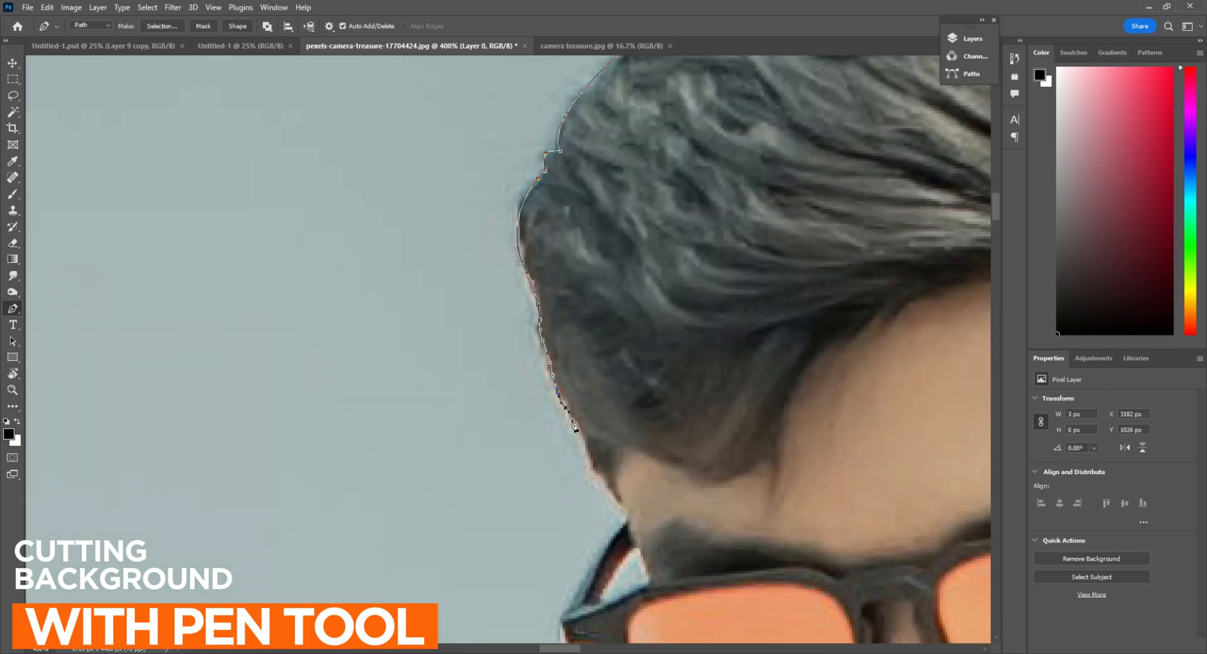
{"action": "left_click", "coordinate": [573, 419]}
{"action": "left_click", "coordinate": [583, 445]}
{"action": "left_click", "coordinate": [591, 460]}
{"action": "left_click", "coordinate": [606, 482]}
{"action": "left_click", "coordinate": [616, 498]}
Trace the path past the temple arm of the orange glasses and around the frame's outer corner
{"action": "left_click_drag", "start_coordinate": [618, 497], "coordinate": [666, 247]}
{"action": "left_click", "coordinate": [665, 258]}
{"action": "left_click", "coordinate": [665, 263]}
{"action": "left_click", "coordinate": [612, 386]}
{"action": "left_click", "coordinate": [613, 393]}
Trace the outer lower edge of the glasses frame down to the man's cheek
{"action": "left_click_drag", "start_coordinate": [662, 383], "coordinate": [574, 289]}
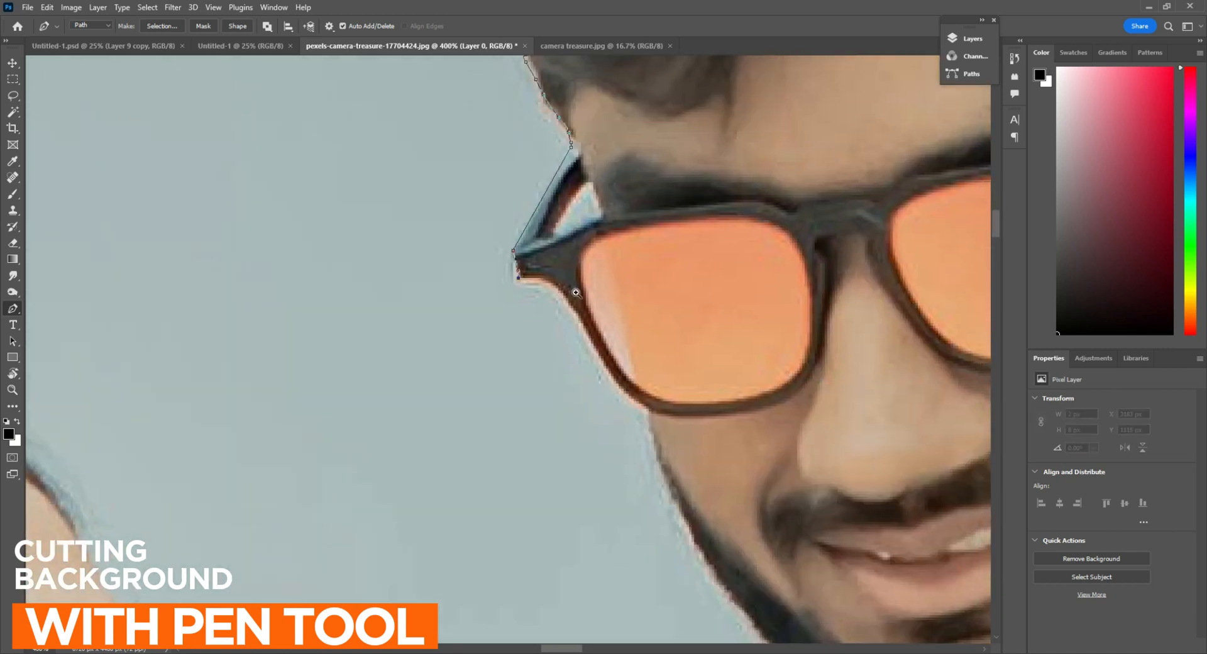
{"action": "scroll", "coordinate": [611, 393], "scroll_direction": "up", "scroll_amount": 1}
{"action": "left_click_drag", "start_coordinate": [613, 394], "coordinate": [671, 521]}
{"action": "key", "text": "ctrl+z"}
{"action": "left_click_drag", "start_coordinate": [542, 279], "coordinate": [556, 286]}
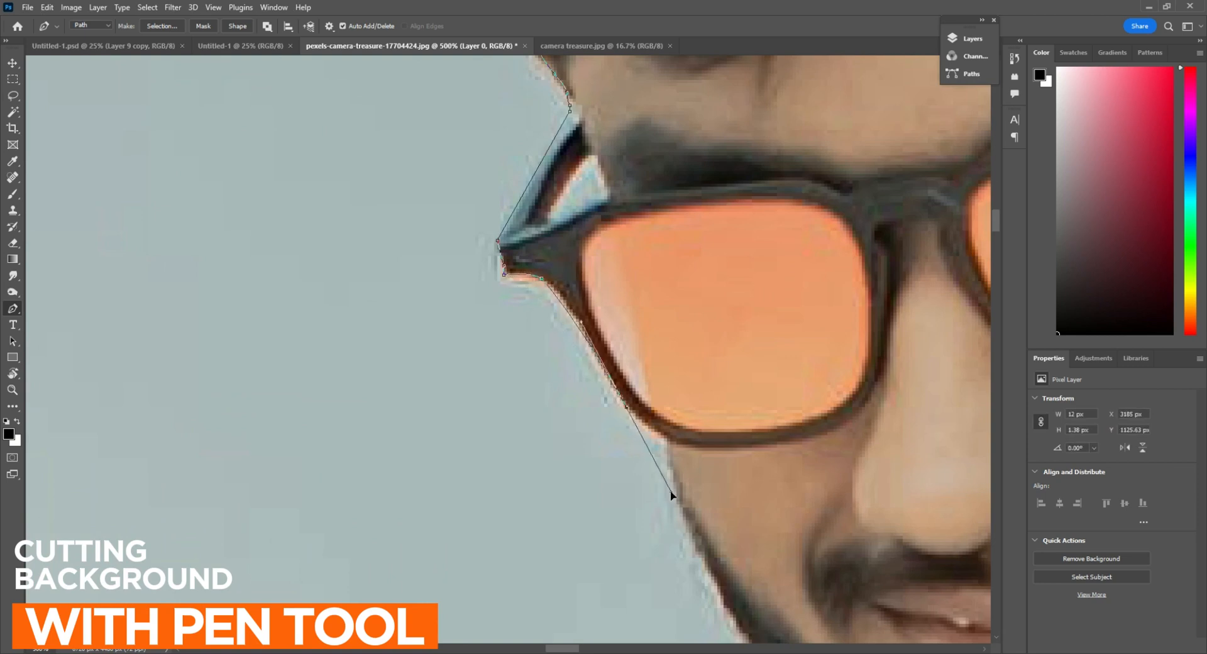
{"action": "left_click_drag", "start_coordinate": [671, 491], "coordinate": [672, 505]}
{"action": "key", "text": "ctrl+z"}
{"action": "left_click_drag", "start_coordinate": [589, 339], "coordinate": [613, 380]}
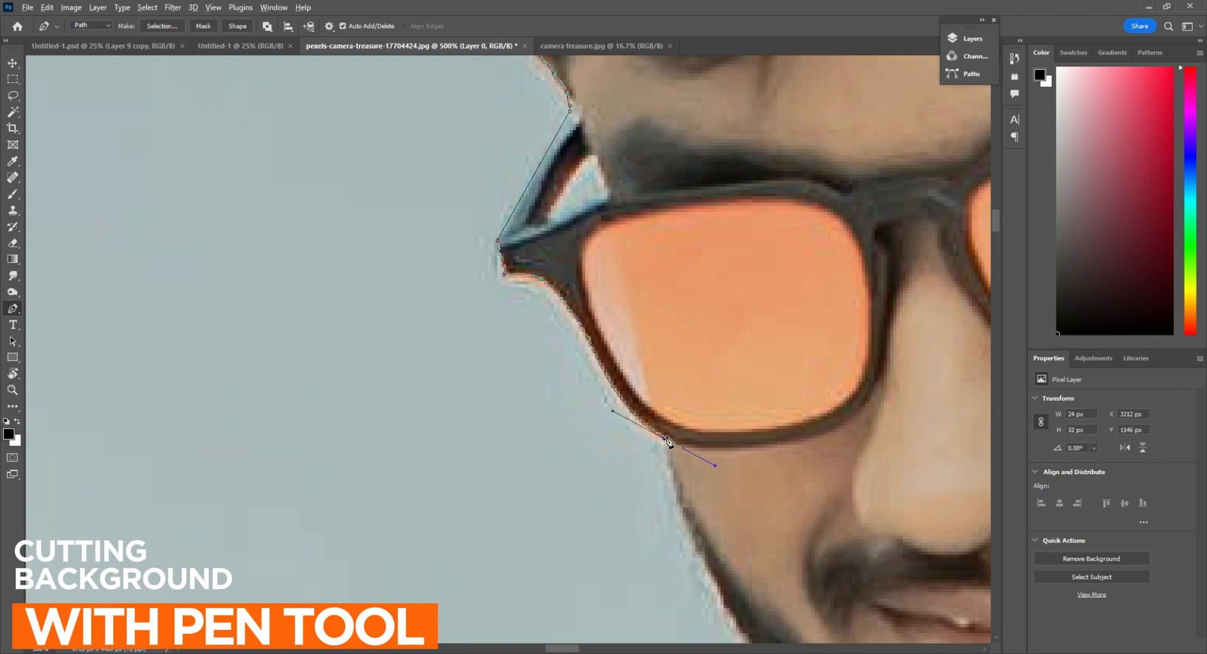
{"action": "left_click", "coordinate": [667, 439], "text": "alt"}
Trace the path down the cheek and along the beard edge to the denim shoulder
{"action": "left_click_drag", "start_coordinate": [749, 597], "coordinate": [526, 365]}
{"action": "left_click_drag", "start_coordinate": [562, 456], "coordinate": [666, 568]}
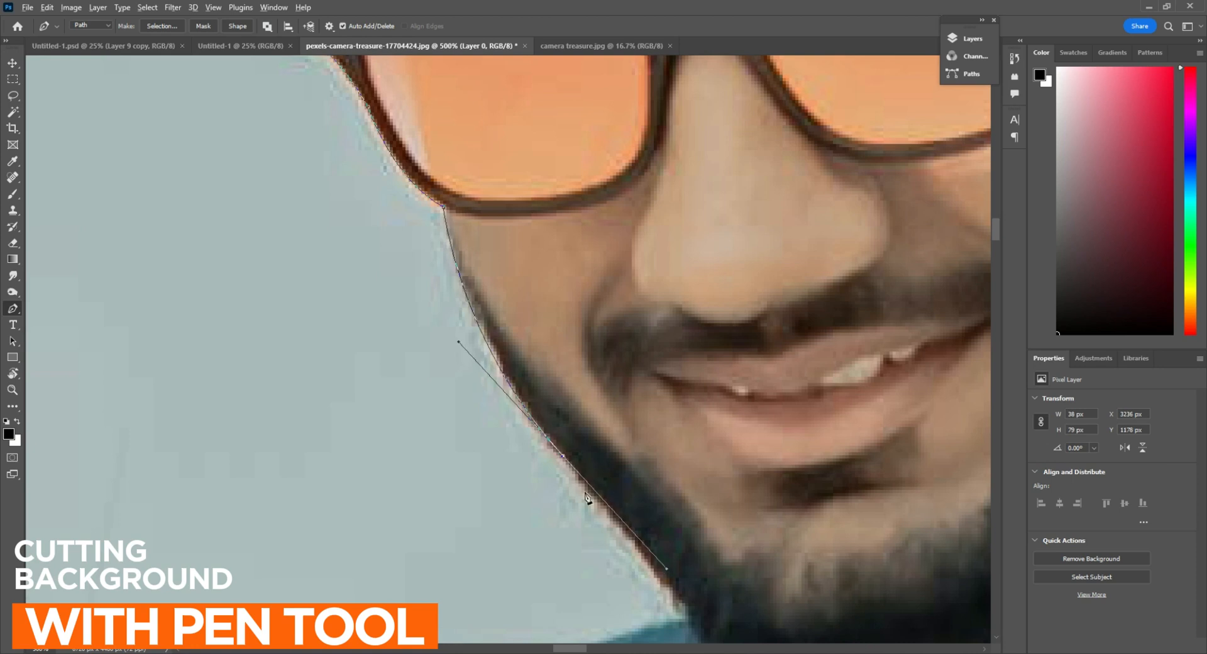
{"action": "left_click", "coordinate": [562, 456], "text": "alt"}
{"action": "left_click_drag", "start_coordinate": [682, 612], "coordinate": [647, 410]}
Trace the upper edge of the man's other denim shoulder across to the woman's cheek
{"action": "left_click", "coordinate": [513, 423], "text": "alt"}
{"action": "left_click_drag", "start_coordinate": [503, 430], "coordinate": [757, 293]}
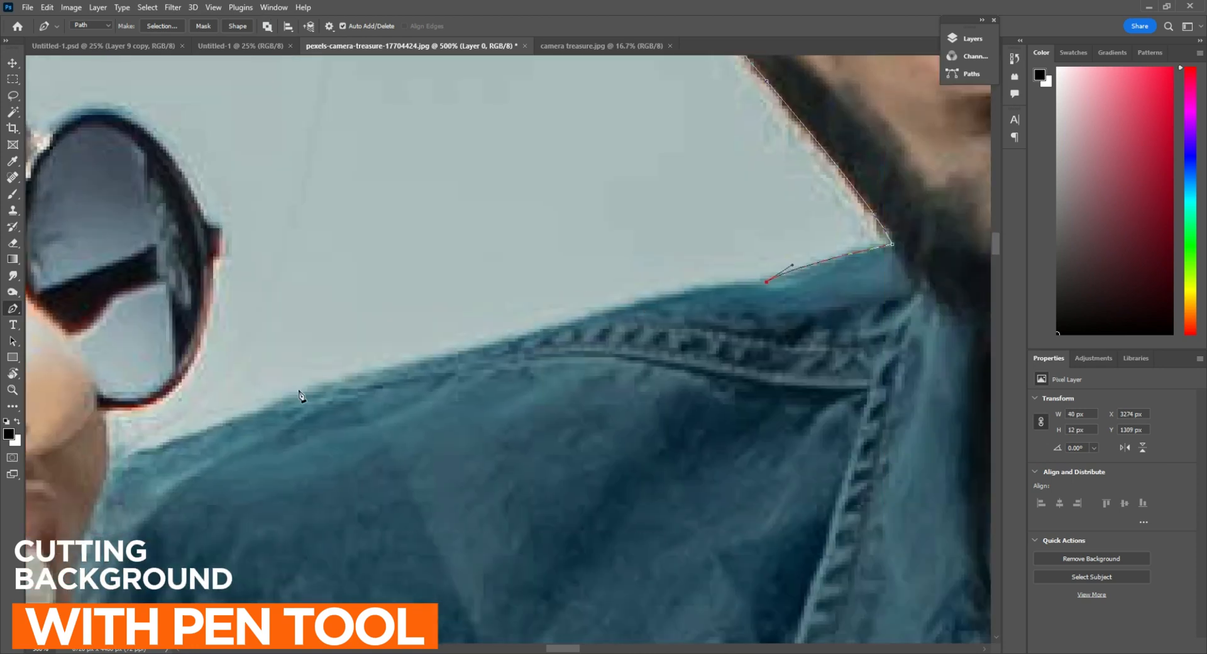
{"action": "left_click_drag", "start_coordinate": [300, 394], "coordinate": [134, 450]}
{"action": "left_click", "coordinate": [299, 395], "text": "alt"}
{"action": "left_click_drag", "start_coordinate": [284, 414], "coordinate": [640, 349]}
{"action": "left_click_drag", "start_coordinate": [466, 405], "coordinate": [465, 413]}
{"action": "left_click", "coordinate": [466, 406], "text": "alt"}
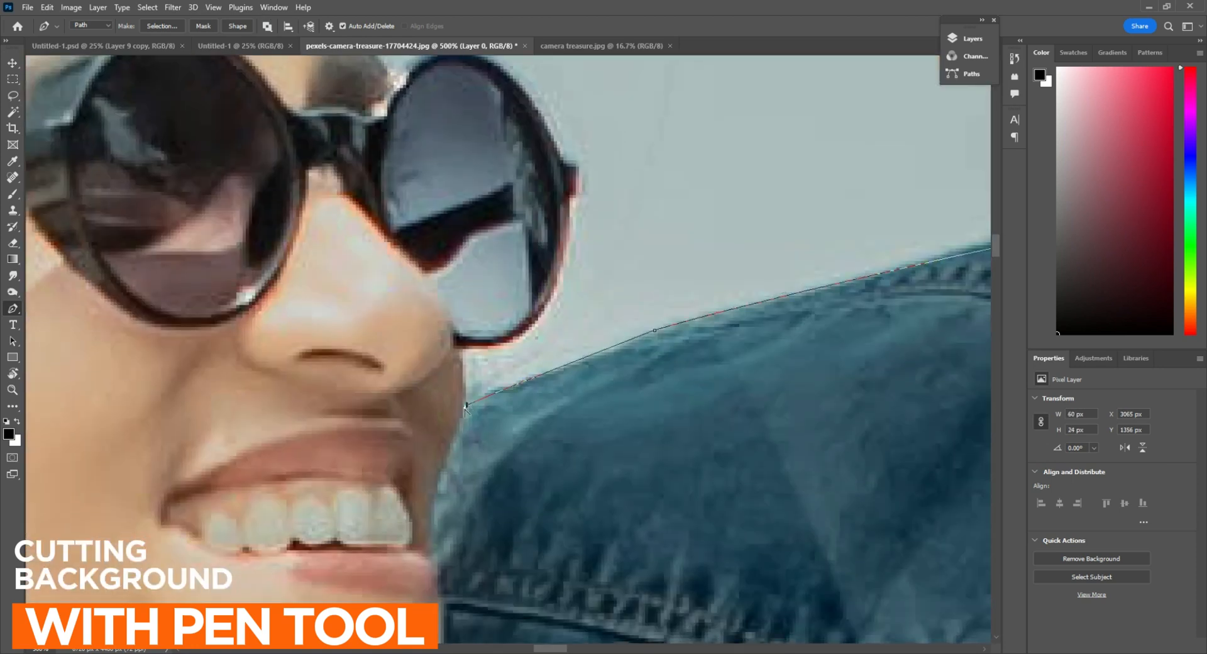
Trace around the outer rim and hinge of the woman's round sunglasses up to her eyebrow
{"action": "left_click", "coordinate": [517, 303], "text": "ctrl"}
{"action": "left_click_drag", "start_coordinate": [517, 303], "coordinate": [495, 416]}
{"action": "mouse_move", "coordinate": [547, 380]}
{"action": "left_mouse_down"}
{"action": "mouse_move", "coordinate": [547, 319]}
{"action": "mouse_move", "coordinate": [570, 274]}
{"action": "mouse_move", "coordinate": [548, 399]}
{"action": "left_mouse_up"}
{"action": "left_click", "coordinate": [547, 381], "text": "alt"}
{"action": "left_click", "coordinate": [537, 356]}
{"action": "left_click_drag", "start_coordinate": [534, 356], "coordinate": [698, 374]}
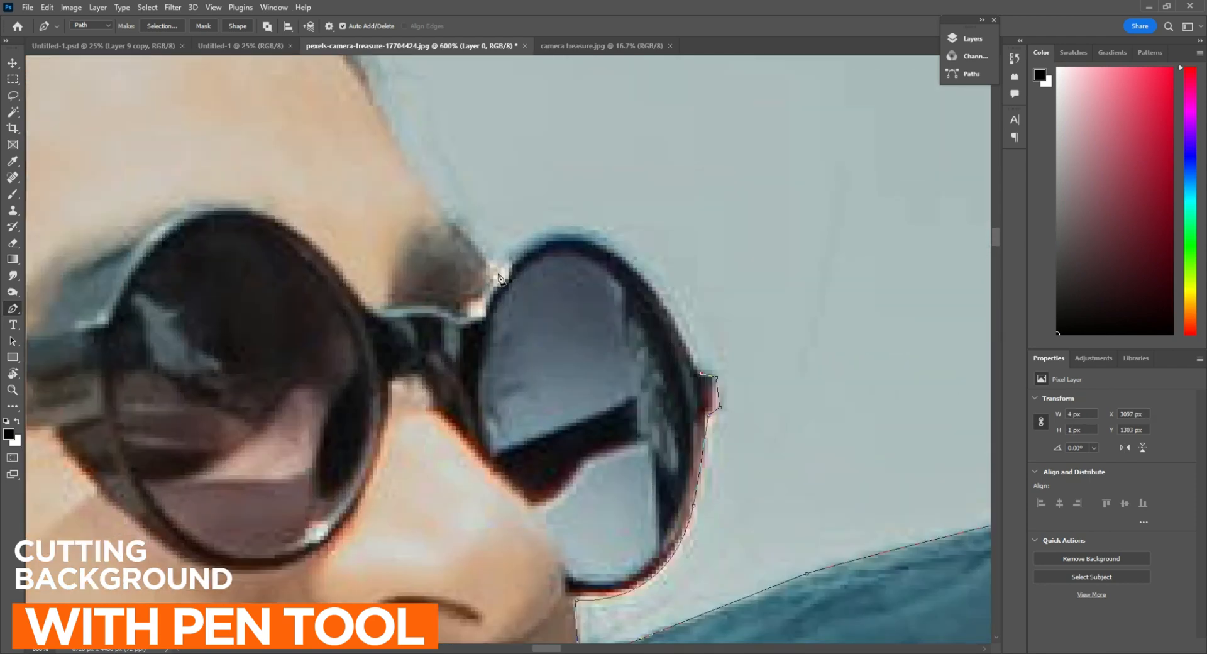
{"action": "left_click_drag", "start_coordinate": [497, 270], "coordinate": [376, 386]}
{"action": "left_click", "coordinate": [497, 269], "text": "alt"}
Trace the woman's forehead and the path over the top of her hair
{"action": "left_click_drag", "start_coordinate": [471, 225], "coordinate": [686, 423]}
{"action": "left_click_drag", "start_coordinate": [591, 304], "coordinate": [831, 480]}
{"action": "left_click", "coordinate": [590, 305], "text": "alt"}
{"action": "left_click_drag", "start_coordinate": [649, 324], "coordinate": [911, 419]}
{"action": "left_click", "coordinate": [650, 324], "text": "alt"}
{"action": "left_click_drag", "start_coordinate": [427, 272], "coordinate": [80, 377]}
{"action": "left_click", "coordinate": [427, 272], "text": "alt"}
Curve the path down the back of the woman's head, leaving out the flyaway hair
{"action": "left_click_drag", "start_coordinate": [312, 388], "coordinate": [680, 189]}
{"action": "left_click_drag", "start_coordinate": [335, 366], "coordinate": [652, 91]}
{"action": "left_click", "coordinate": [335, 367], "text": "alt"}
{"action": "scroll", "coordinate": [606, 386], "scroll_direction": "down", "scroll_amount": 2}
{"action": "left_click_drag", "start_coordinate": [591, 466], "coordinate": [586, 374]}
{"action": "left_click_drag", "start_coordinate": [513, 461], "coordinate": [505, 640]}
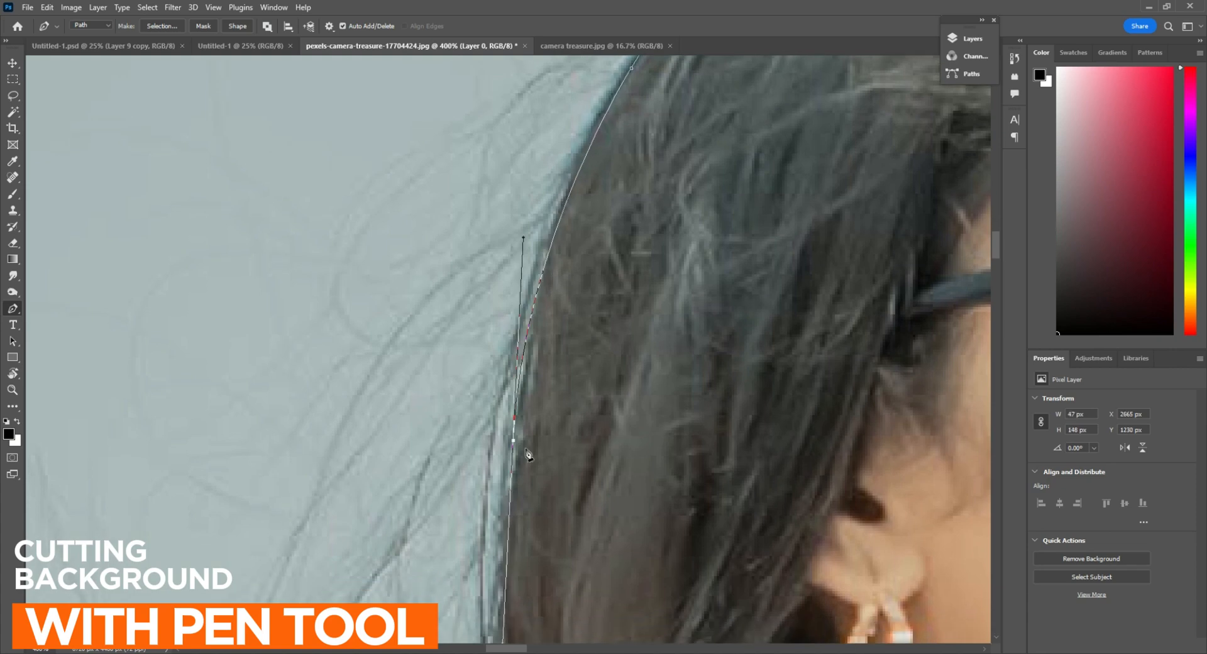
Trace the woman's long hair down to the denim sleeve behind her shoulder
{"action": "left_click", "coordinate": [514, 435], "text": "alt"}
{"action": "left_click_drag", "start_coordinate": [516, 437], "coordinate": [543, 149]}
{"action": "left_click_drag", "start_coordinate": [539, 556], "coordinate": [542, 611]}
{"action": "left_click", "coordinate": [539, 555], "text": "alt"}
{"action": "left_click_drag", "start_coordinate": [538, 466], "coordinate": [545, 122]}
{"action": "left_click_drag", "start_coordinate": [542, 364], "coordinate": [544, 371]}
{"action": "left_click", "coordinate": [490, 417]}
Trace the top edge of the denim sleeve and around its cuff above the man's knuckles
{"action": "left_click_drag", "start_coordinate": [387, 406], "coordinate": [594, 395]}
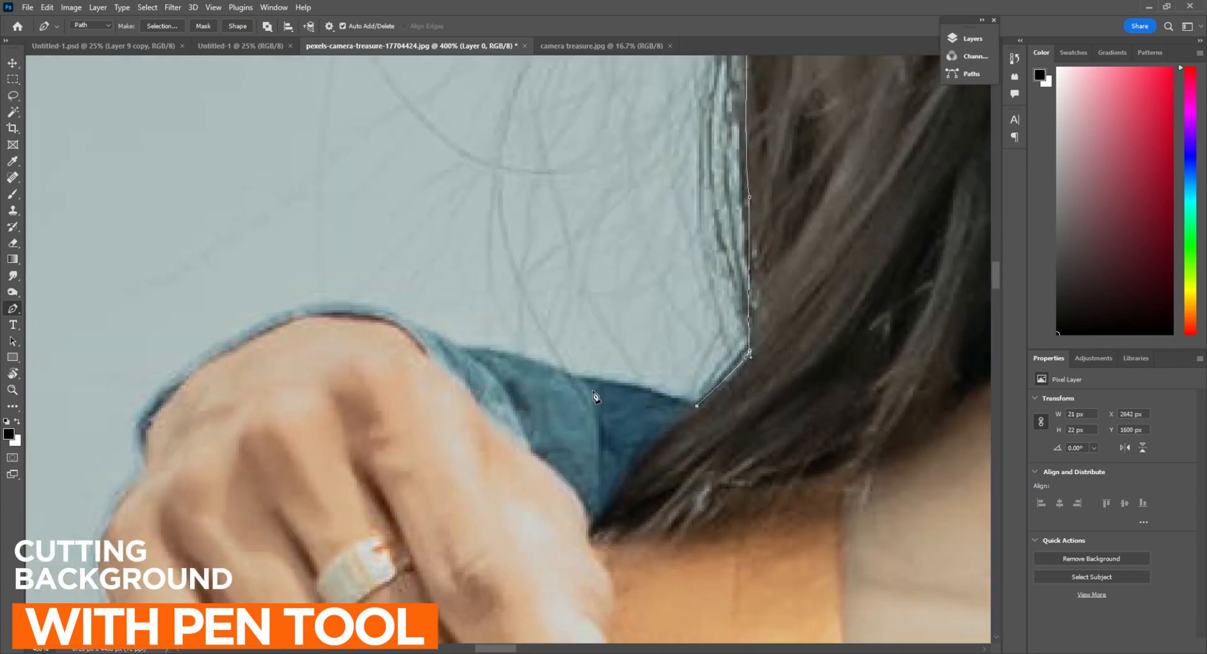
{"action": "left_click", "coordinate": [578, 381], "text": "alt"}
{"action": "scroll", "coordinate": [520, 367], "scroll_direction": "up", "scroll_amount": 1}
{"action": "left_click_drag", "start_coordinate": [519, 367], "coordinate": [595, 380]}
{"action": "left_click_drag", "start_coordinate": [527, 360], "coordinate": [671, 362]}
{"action": "left_click_drag", "start_coordinate": [423, 326], "coordinate": [677, 155]}
{"action": "left_click", "coordinate": [423, 326], "text": "alt"}
{"action": "left_click_drag", "start_coordinate": [516, 327], "coordinate": [547, 434]}
{"action": "left_click", "coordinate": [515, 327], "text": "alt"}
{"action": "left_click", "coordinate": [525, 341]}
Trace the outer edge of the man's hand and little finger on the woman's shoulder
{"action": "left_click_drag", "start_coordinate": [521, 350], "coordinate": [627, 164]}
{"action": "left_click_drag", "start_coordinate": [592, 341], "coordinate": [496, 266]}
{"action": "left_click", "coordinate": [591, 341], "text": "alt"}
{"action": "left_click", "coordinate": [642, 429], "text": "alt"}
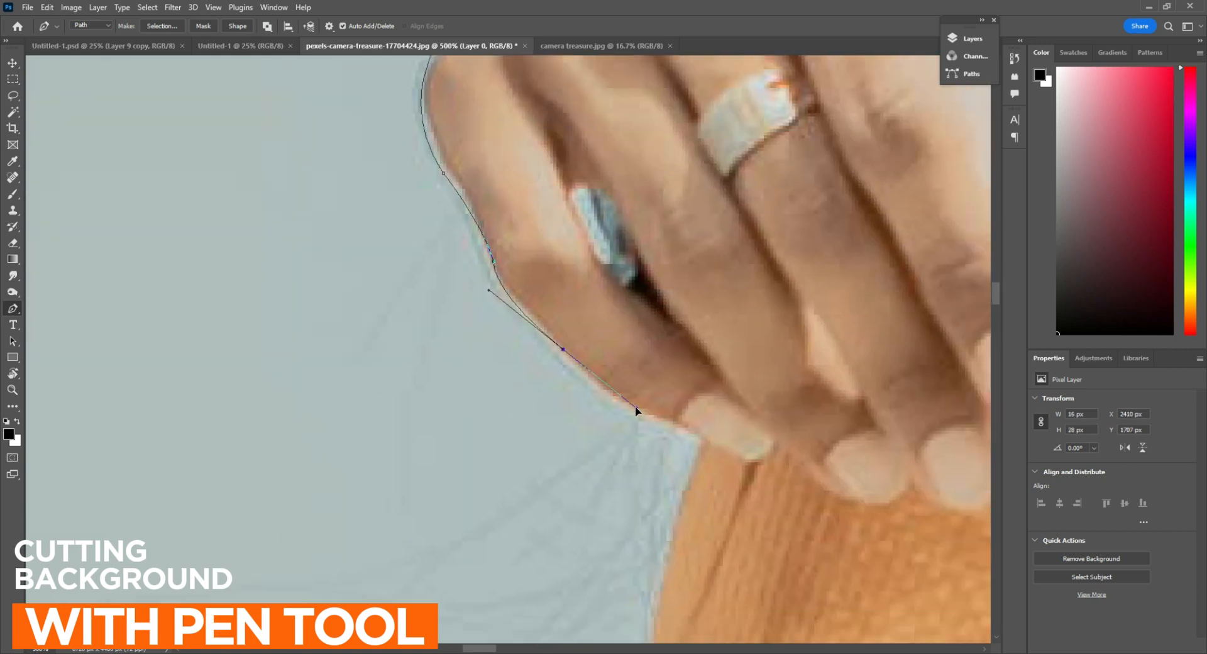
{"action": "left_click_drag", "start_coordinate": [636, 411], "coordinate": [640, 415]}
{"action": "left_click", "coordinate": [563, 347], "text": "alt"}
Trace the path past the little fingertip and onto the woman's orange sweater sleeve
{"action": "left_click_drag", "start_coordinate": [702, 435], "coordinate": [639, 178]}
{"action": "left_click", "coordinate": [584, 428], "text": "alt"}
{"action": "left_click_drag", "start_coordinate": [585, 428], "coordinate": [565, 488]}
{"action": "left_click", "coordinate": [575, 459]}
{"action": "left_click", "coordinate": [569, 474]}
Trace the outer edge of the orange upper sleeve down towards the elbow
{"action": "left_click_drag", "start_coordinate": [566, 487], "coordinate": [445, 201]}
{"action": "left_click_drag", "start_coordinate": [454, 393], "coordinate": [505, 114]}
{"action": "left_click_drag", "start_coordinate": [492, 379], "coordinate": [510, 427]}
{"action": "left_click", "coordinate": [492, 380], "text": "alt"}
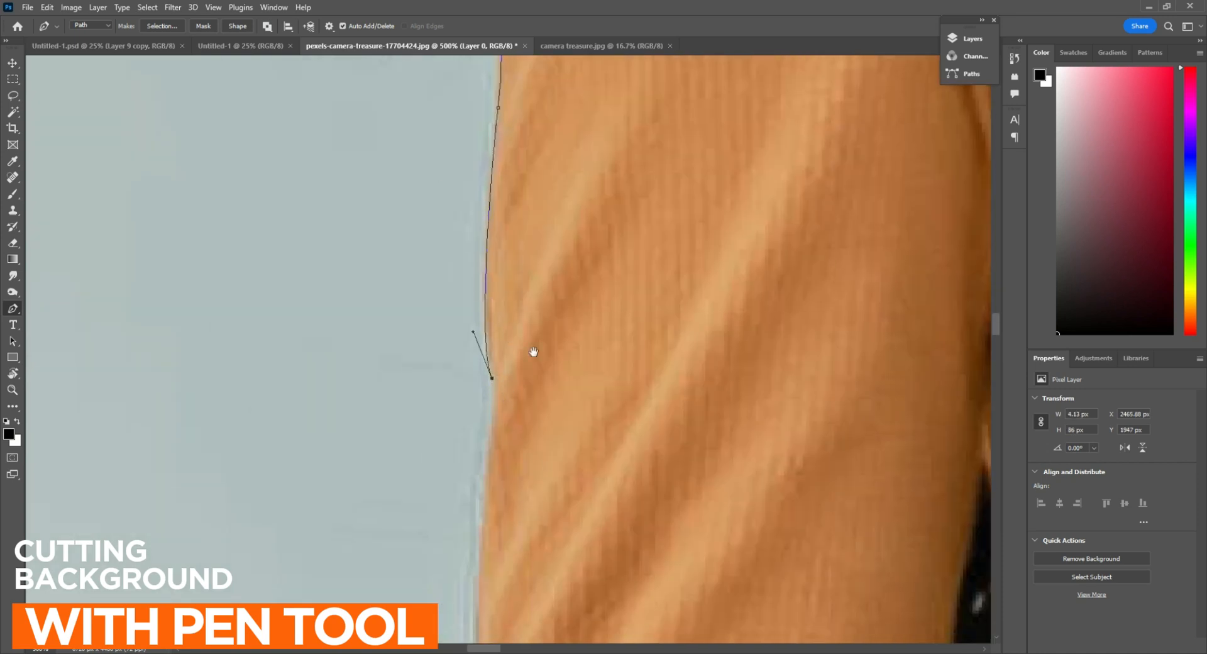
{"action": "left_click_drag", "start_coordinate": [533, 351], "coordinate": [538, 161]}
{"action": "left_click", "coordinate": [497, 213]}
{"action": "left_click", "coordinate": [485, 368]}
{"action": "left_click_drag", "start_coordinate": [497, 384], "coordinate": [523, 176]}
Continue the path down the orange sleeve past the hair strands and around the elbow folds
{"action": "scroll", "coordinate": [671, 374], "scroll_direction": "down", "scroll_amount": 3}
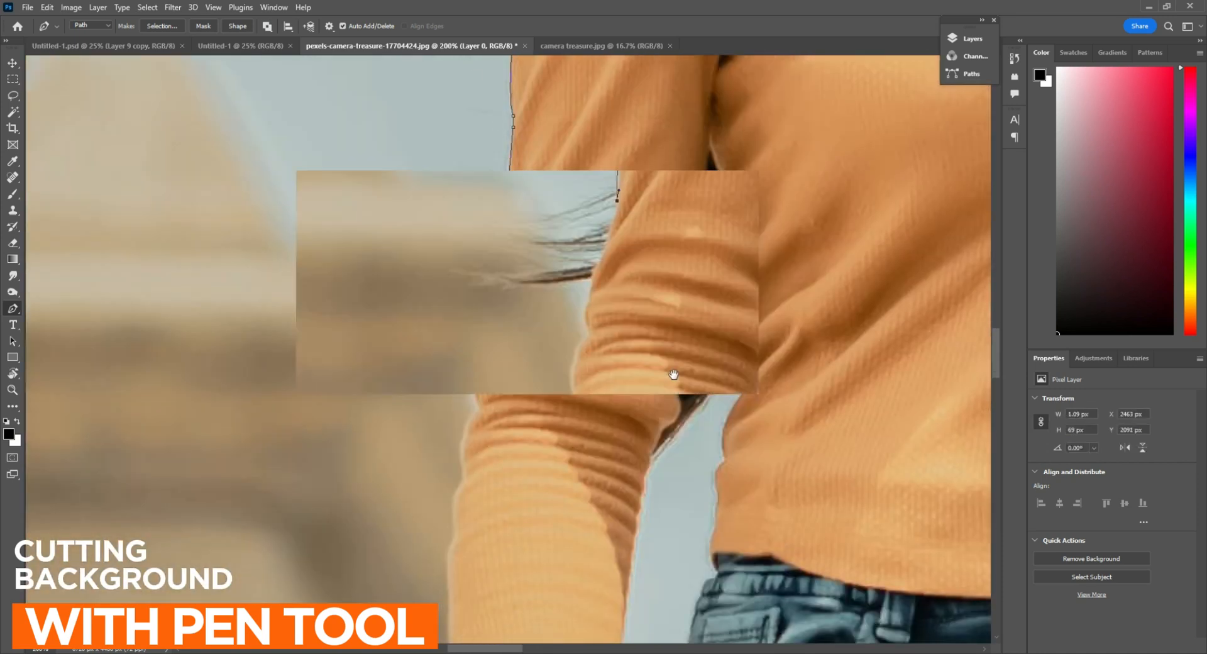
{"action": "scroll", "coordinate": [647, 346], "scroll_direction": "up", "scroll_amount": 2}
{"action": "left_click_drag", "start_coordinate": [564, 384], "coordinate": [574, 262]}
{"action": "left_click", "coordinate": [564, 383], "text": "alt"}
{"action": "left_click_drag", "start_coordinate": [567, 330], "coordinate": [581, 376]}
{"action": "left_click", "coordinate": [566, 330], "text": "alt"}
{"action": "left_click_drag", "start_coordinate": [539, 465], "coordinate": [581, 191]}
{"action": "left_click", "coordinate": [539, 465], "text": "alt"}
{"action": "left_click_drag", "start_coordinate": [566, 315], "coordinate": [595, 394]}
Trace the outer edge of the orange forearm sleeve down to the scalloped cuff
{"action": "left_click", "coordinate": [566, 315], "text": "alt"}
{"action": "left_click_drag", "start_coordinate": [548, 445], "coordinate": [571, 487]}
{"action": "left_click", "coordinate": [548, 445], "text": "alt"}
{"action": "left_click", "coordinate": [568, 454], "text": "alt"}
{"action": "left_click_drag", "start_coordinate": [582, 359], "coordinate": [591, 136]}
{"action": "left_click_drag", "start_coordinate": [557, 548], "coordinate": [539, 561]}
{"action": "left_click", "coordinate": [557, 548], "text": "alt"}
Trace the scalloped cuff and its lower hem across to the woman's wrist
{"action": "left_click_drag", "start_coordinate": [572, 381], "coordinate": [544, 62]}
{"action": "left_click_drag", "start_coordinate": [543, 279], "coordinate": [589, 196]}
{"action": "left_click", "coordinate": [591, 353]}
{"action": "left_click", "coordinate": [594, 357]}
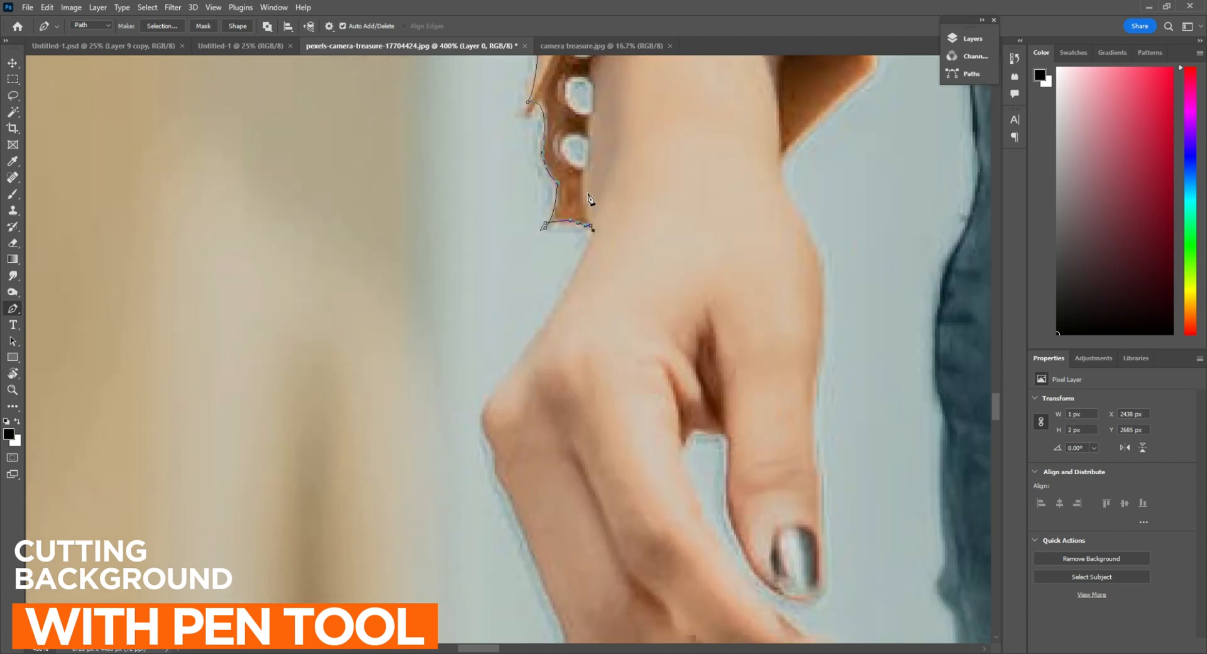
Trace the woman's wrist, outer knuckle and the outer edge of her hand
{"action": "left_click_drag", "start_coordinate": [485, 411], "coordinate": [505, 250]}
{"action": "left_click", "coordinate": [484, 411], "text": "alt"}
{"action": "left_click", "coordinate": [504, 266]}
{"action": "left_click_drag", "start_coordinate": [517, 309], "coordinate": [462, 205]}
{"action": "left_click", "coordinate": [517, 309], "text": "alt"}
{"action": "left_click_drag", "start_coordinate": [534, 383], "coordinate": [538, 401]}
{"action": "left_click", "coordinate": [533, 382], "text": "alt"}
Trace around the woman's fingertips and up the inner finger edge into the gap beside her thumb
{"action": "left_click_drag", "start_coordinate": [571, 301], "coordinate": [298, 225]}
{"action": "left_click", "coordinate": [401, 356]}
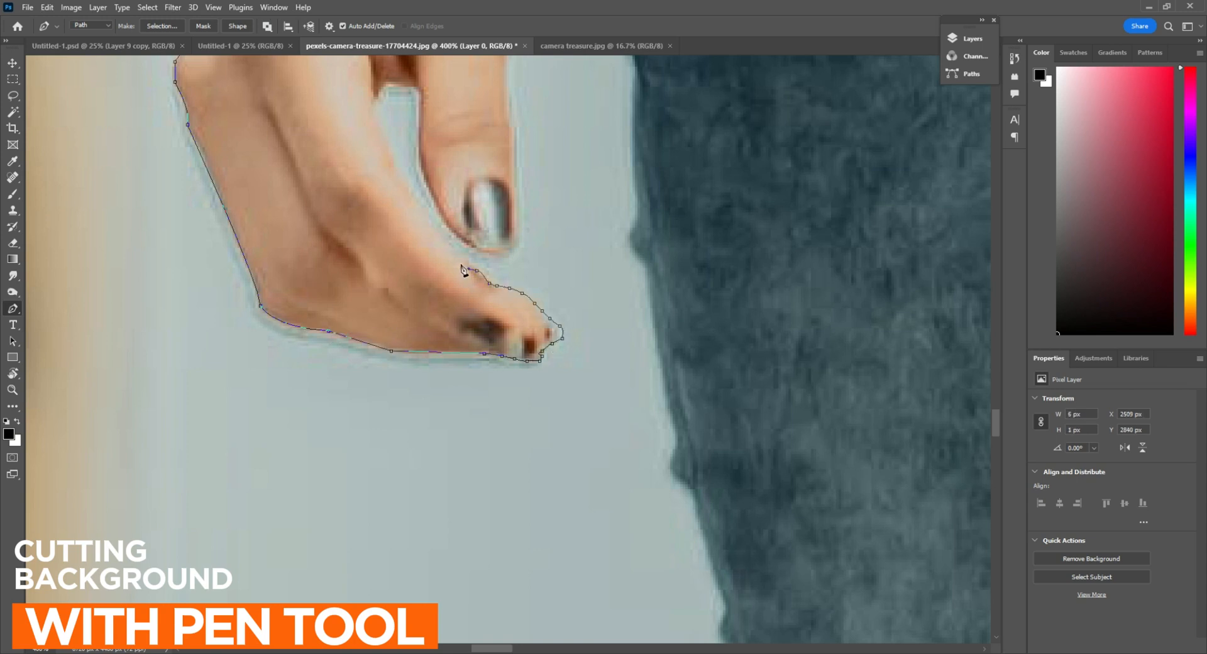
{"action": "left_click_drag", "start_coordinate": [403, 180], "coordinate": [397, 159]}
{"action": "left_click", "coordinate": [404, 180], "text": "alt"}
{"action": "left_click_drag", "start_coordinate": [419, 213], "coordinate": [477, 435]}
{"action": "left_click", "coordinate": [431, 332]}
{"action": "left_click", "coordinate": [439, 319]}
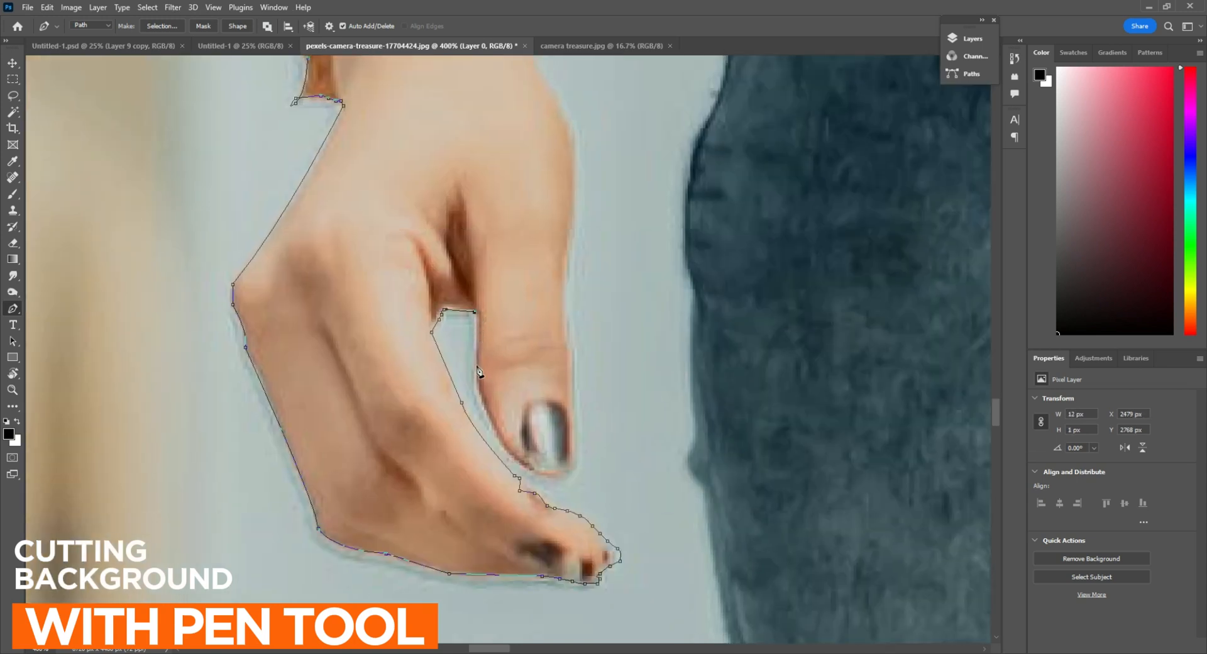
Trace around the woman's thumb tip and up the thumb's outer edge to her wrist
{"action": "left_click_drag", "start_coordinate": [592, 476], "coordinate": [601, 487]}
{"action": "left_click", "coordinate": [545, 475], "text": "alt"}
{"action": "left_click", "coordinate": [572, 450], "text": "alt"}
{"action": "left_click", "coordinate": [573, 392]}
{"action": "left_click_drag", "start_coordinate": [558, 301], "coordinate": [520, 380]}
{"action": "left_click", "coordinate": [525, 368]}
{"action": "left_click", "coordinate": [525, 352]}
{"action": "left_click", "coordinate": [530, 317]}
{"action": "left_click_drag", "start_coordinate": [525, 260], "coordinate": [574, 409]}
{"action": "left_click_drag", "start_coordinate": [573, 346], "coordinate": [547, 316]}
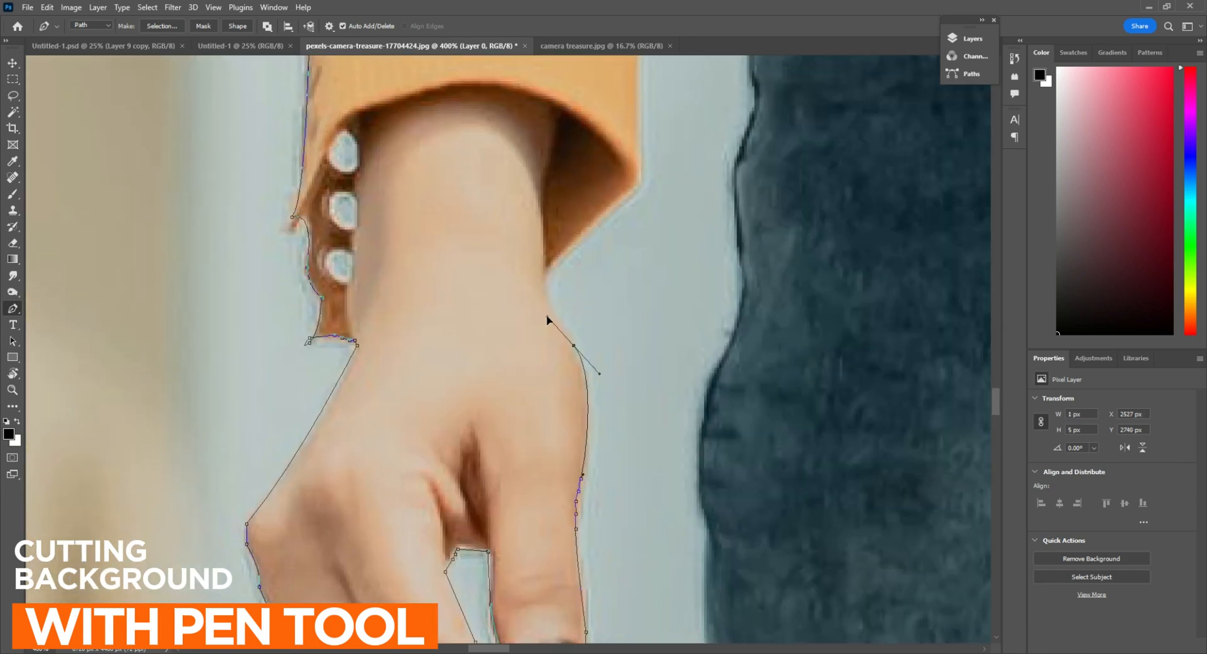
Trace the inner side of the wrist, the folded cuff corner and the lower inner edge of the forearm sleeve
{"action": "left_click", "coordinate": [549, 303]}
{"action": "left_click", "coordinate": [548, 290]}
{"action": "left_click", "coordinate": [548, 277]}
{"action": "left_click", "coordinate": [556, 270]}
{"action": "left_click_drag", "start_coordinate": [563, 259], "coordinate": [434, 420]}
{"action": "left_click", "coordinate": [510, 350]}
{"action": "left_click_drag", "start_coordinate": [515, 274], "coordinate": [516, 464]}
{"action": "left_click", "coordinate": [509, 385]}
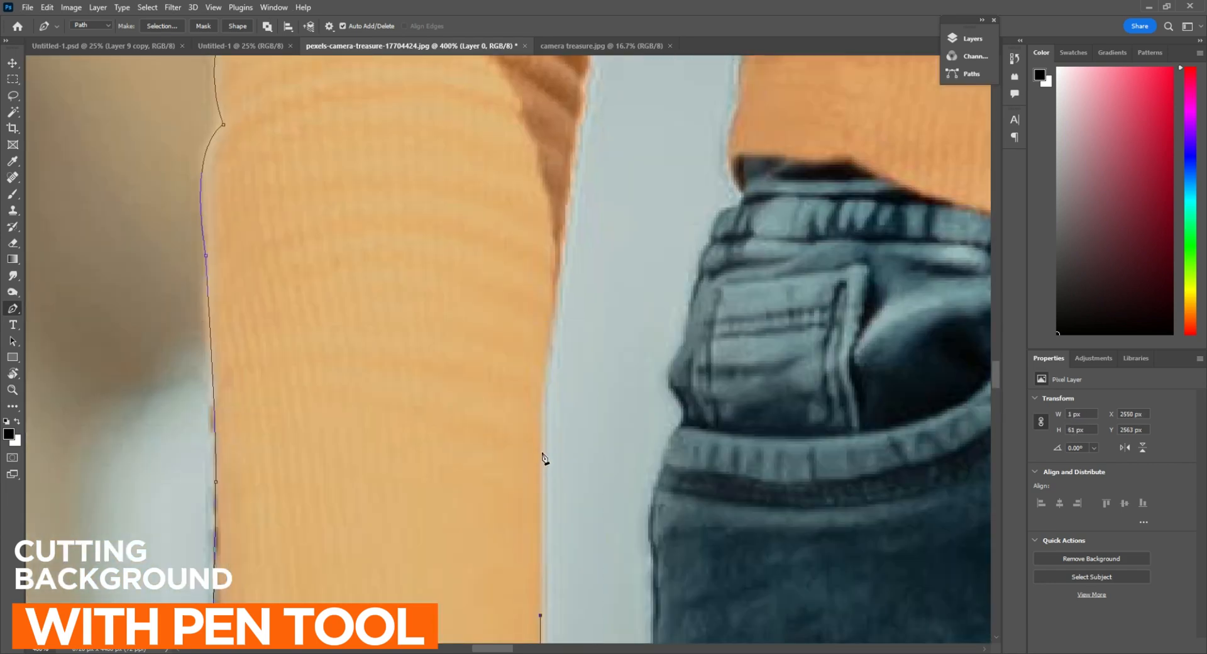
Trace the inner edge of the orange sleeve up to the elbow and along the hair in the gap
{"action": "scroll", "coordinate": [564, 321], "scroll_direction": "down", "scroll_amount": 3}
{"action": "scroll", "coordinate": [575, 298], "scroll_direction": "up", "scroll_amount": 5}
{"action": "left_click", "coordinate": [511, 381]}
{"action": "left_click", "coordinate": [528, 281]}
{"action": "left_click", "coordinate": [534, 248]}
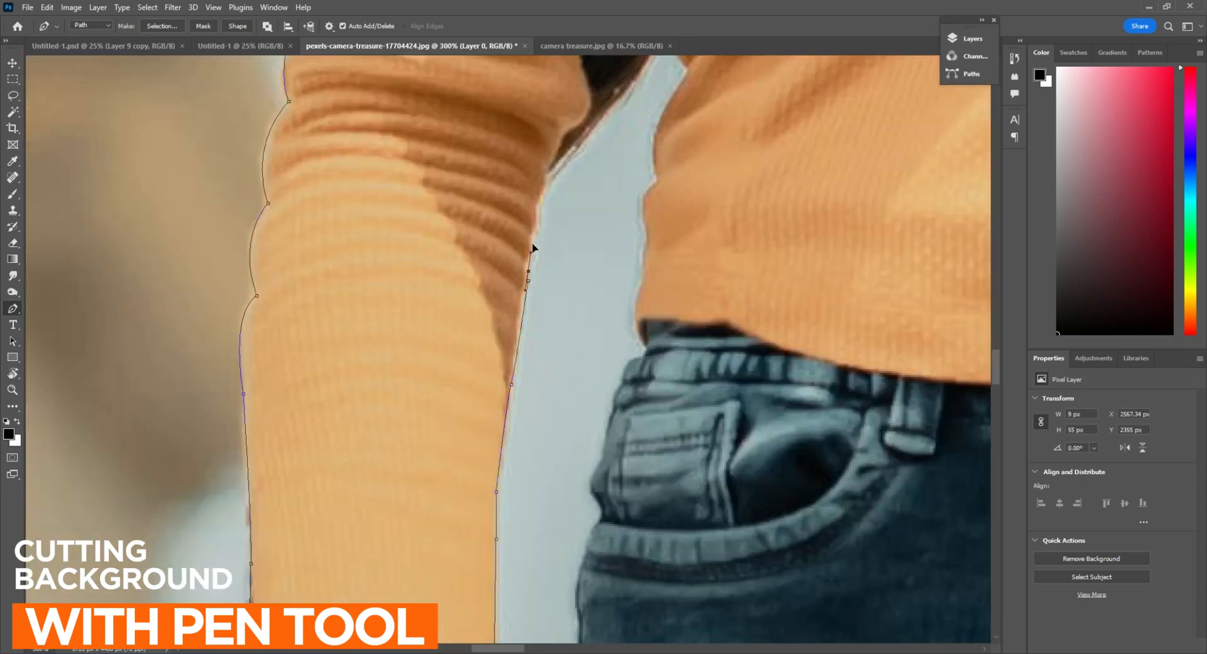
{"action": "left_click", "coordinate": [538, 217]}
{"action": "left_click", "coordinate": [545, 190]}
{"action": "left_click_drag", "start_coordinate": [593, 162], "coordinate": [421, 447]}
Trace the sweater's side edge down from the top of the arm gap to the hem and jeans waistband
{"action": "left_click_drag", "start_coordinate": [515, 364], "coordinate": [591, 281]}
{"action": "left_click_drag", "start_coordinate": [559, 384], "coordinate": [568, 425]}
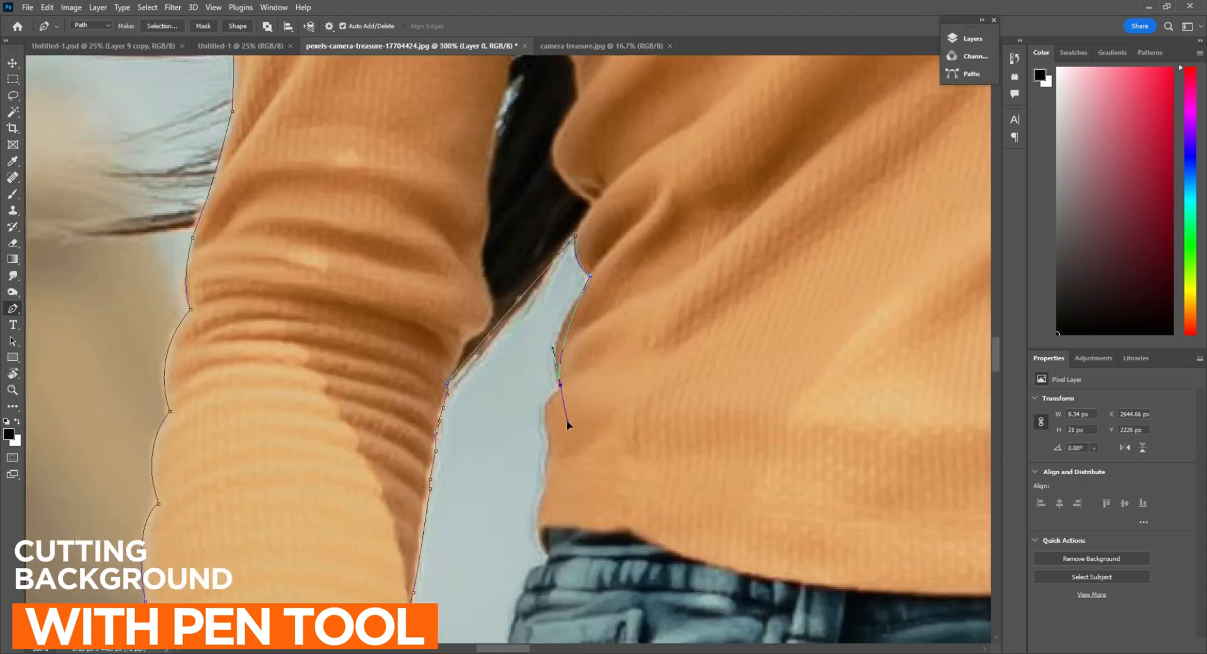
{"action": "left_click", "coordinate": [544, 493]}
{"action": "left_click", "coordinate": [538, 509]}
{"action": "left_click", "coordinate": [538, 530]}
{"action": "left_click_drag", "start_coordinate": [543, 551], "coordinate": [547, 561]}
{"action": "left_click_drag", "start_coordinate": [547, 563], "coordinate": [623, 309]}
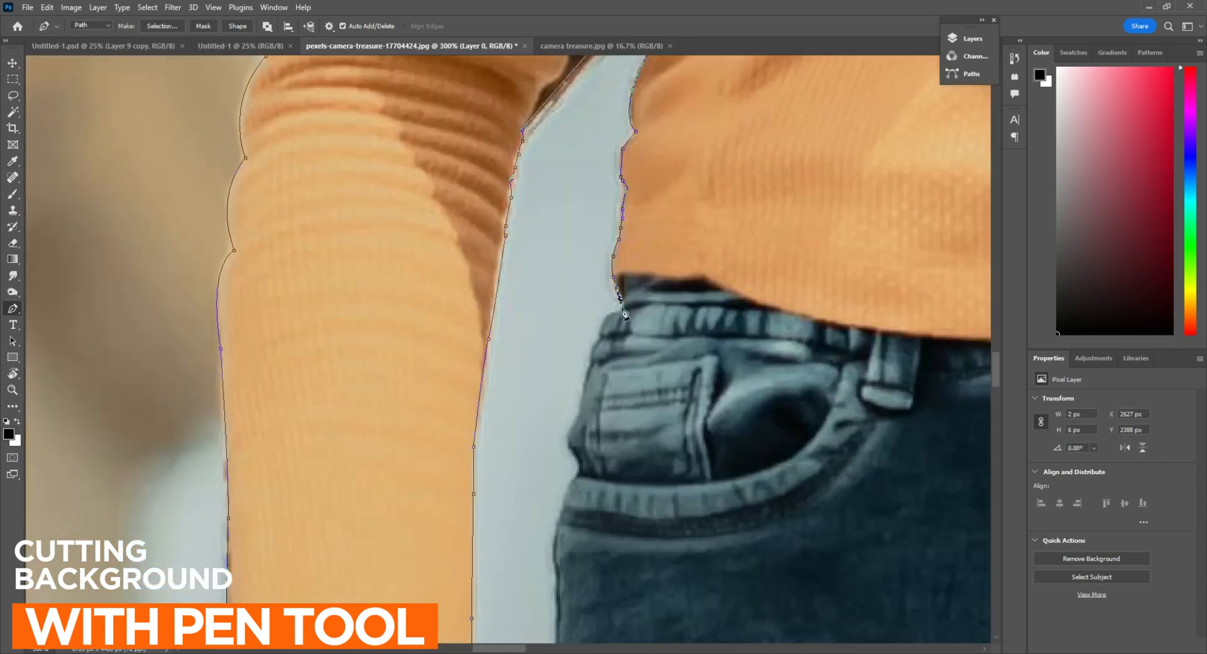
Trace the outer edge of the woman's jeans past the front pocket and down her hip
{"action": "left_click", "coordinate": [581, 472]}
{"action": "left_click", "coordinate": [571, 484]}
{"action": "left_click_drag", "start_coordinate": [564, 500], "coordinate": [574, 159]}
{"action": "left_click_drag", "start_coordinate": [573, 251], "coordinate": [585, 302]}
{"action": "left_click", "coordinate": [566, 275]}
{"action": "left_click", "coordinate": [568, 299]}
{"action": "left_click", "coordinate": [571, 310]}
Trace the outer edge of the jeans' upper thigh beside the woman's hand
{"action": "left_click_drag", "start_coordinate": [561, 458], "coordinate": [499, 190]}
{"action": "left_click", "coordinate": [500, 194]}
{"action": "left_click", "coordinate": [499, 209]}
{"action": "left_click", "coordinate": [495, 235]}
{"action": "left_click", "coordinate": [491, 251]}
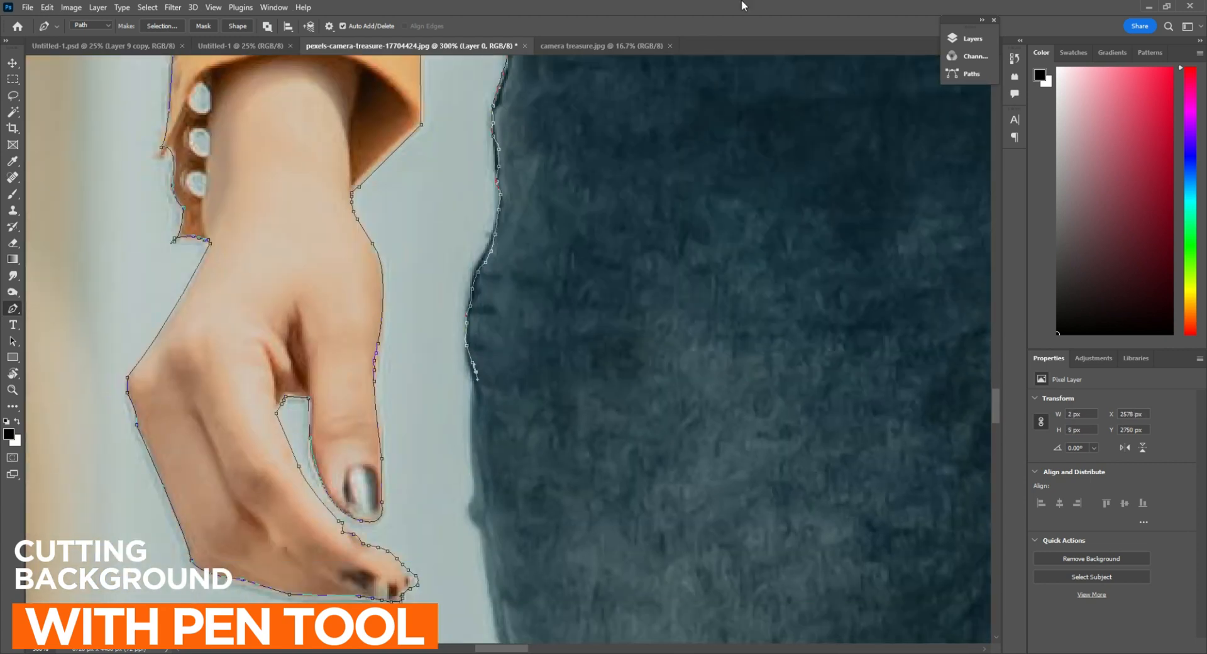
Trace the outer thigh of the jeans below the level of the woman's fingertips
{"action": "left_click_drag", "start_coordinate": [481, 395], "coordinate": [488, 215]}
{"action": "left_click", "coordinate": [506, 460]}
{"action": "left_click_drag", "start_coordinate": [521, 470], "coordinate": [514, 170]}
{"action": "left_click", "coordinate": [518, 251]}
{"action": "left_click", "coordinate": [534, 312]}
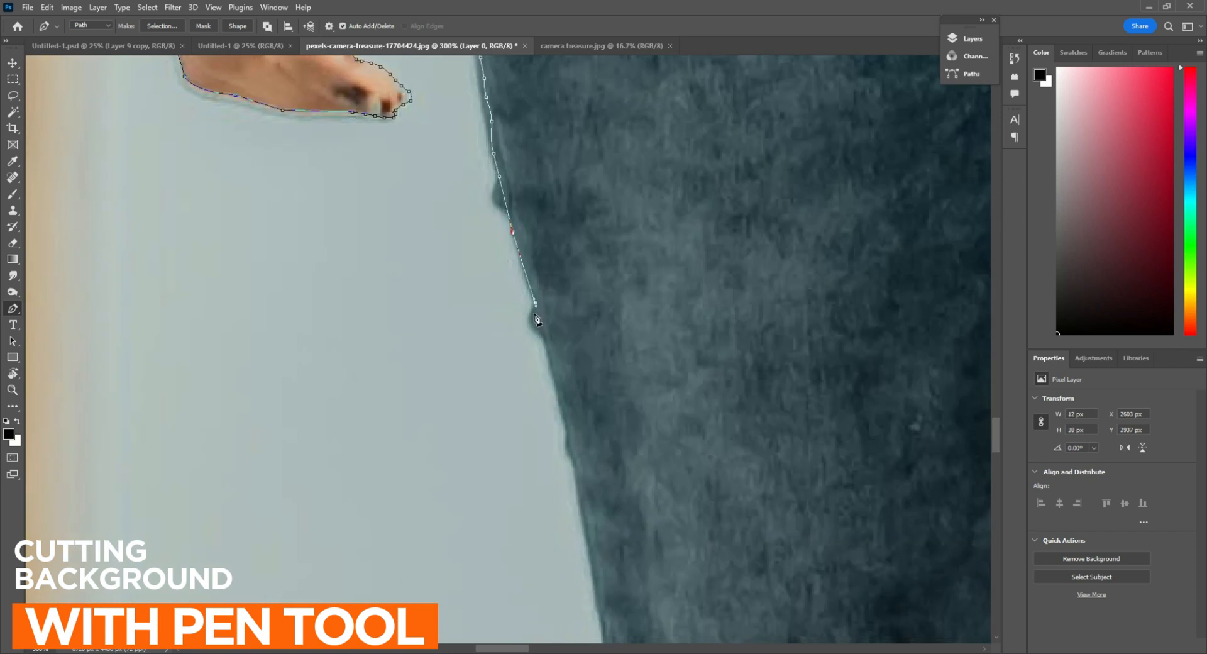
{"action": "left_click", "coordinate": [545, 333]}
{"action": "left_click_drag", "start_coordinate": [559, 360], "coordinate": [493, 112]}
Continue the path along the outer edge of the woman's jeans down toward the knee
{"action": "left_click", "coordinate": [510, 248]}
{"action": "left_click", "coordinate": [539, 400]}
{"action": "left_click_drag", "start_coordinate": [548, 419], "coordinate": [515, 182]}
{"action": "left_click", "coordinate": [513, 188]}
{"action": "left_click", "coordinate": [513, 203]}
{"action": "left_click", "coordinate": [522, 225]}
{"action": "left_click", "coordinate": [525, 239]}
{"action": "left_click", "coordinate": [530, 256]}
{"action": "left_click", "coordinate": [530, 275]}
{"action": "left_click_drag", "start_coordinate": [593, 355], "coordinate": [581, 242]}
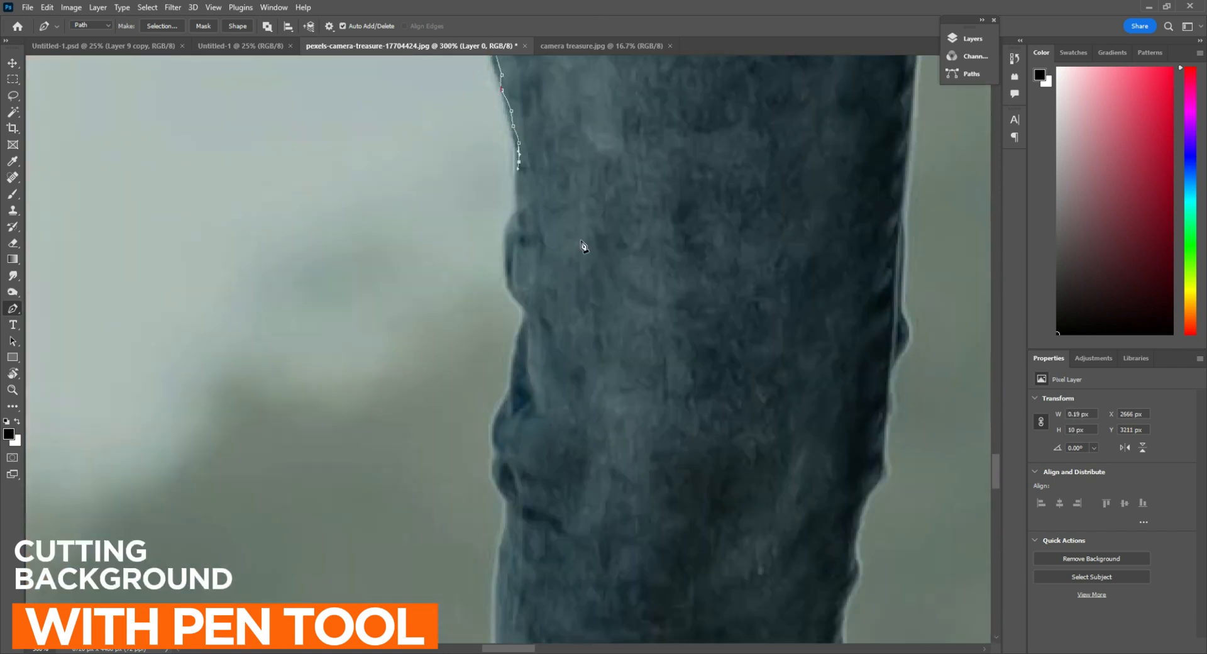
Trace the wrinkled outer edge of the woman's lower jeans leg toward the frayed cuff
{"action": "left_click_drag", "start_coordinate": [503, 474], "coordinate": [542, 247]}
{"action": "left_click_drag", "start_coordinate": [528, 283], "coordinate": [528, 298]}
{"action": "left_click_drag", "start_coordinate": [538, 479], "coordinate": [566, 290]}
{"action": "left_click_drag", "start_coordinate": [611, 410], "coordinate": [530, 260]}
{"action": "left_click_drag", "start_coordinate": [506, 314], "coordinate": [513, 382]}
{"action": "left_click", "coordinate": [506, 314], "text": "alt"}
{"action": "left_click_drag", "start_coordinate": [511, 433], "coordinate": [532, 250]}
{"action": "left_click_drag", "start_coordinate": [545, 300], "coordinate": [573, 330]}
{"action": "left_click", "coordinate": [545, 299], "text": "alt"}
{"action": "left_click_drag", "start_coordinate": [557, 363], "coordinate": [564, 240]}
Trace the frayed denim cuff and its lower edge to the woman's ankle
{"action": "left_click_drag", "start_coordinate": [585, 375], "coordinate": [495, 187]}
{"action": "left_click", "coordinate": [494, 186]}
{"action": "left_click", "coordinate": [526, 215]}
{"action": "left_click", "coordinate": [541, 222]}
{"action": "left_click", "coordinate": [556, 234]}
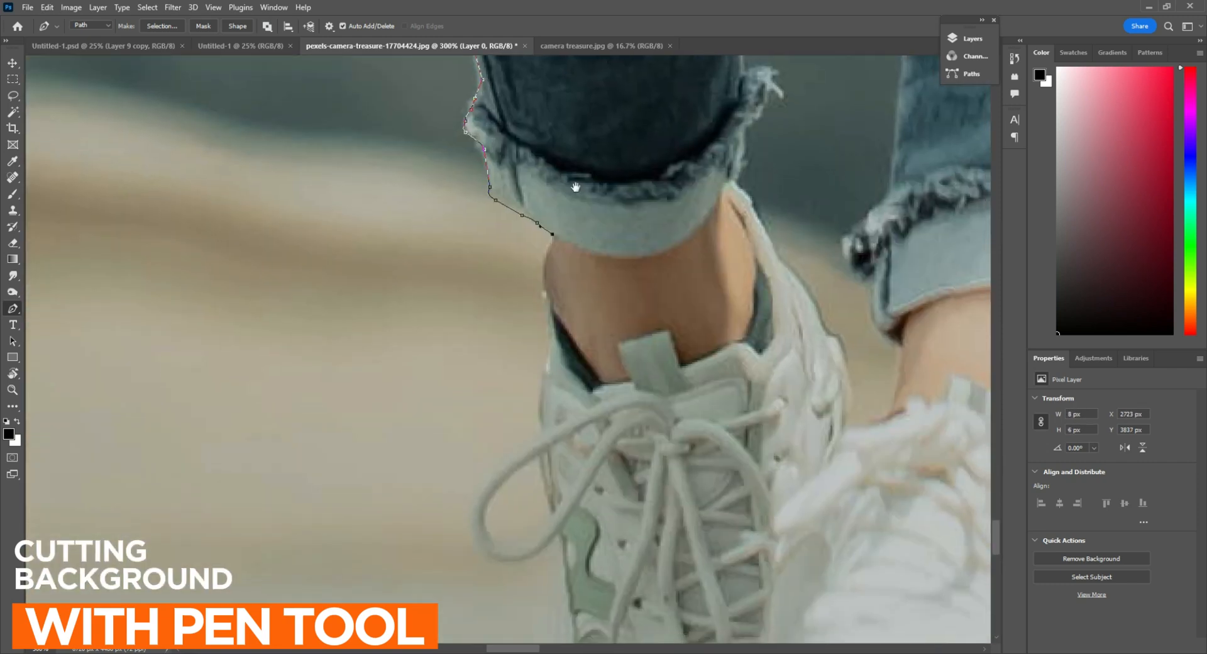
Trace the woman's ankle and the upper outer edge of her sneaker
{"action": "left_click_drag", "start_coordinate": [574, 186], "coordinate": [551, 73]}
{"action": "left_click_drag", "start_coordinate": [530, 192], "coordinate": [550, 212]}
{"action": "left_click", "coordinate": [530, 191], "text": "alt"}
{"action": "left_click", "coordinate": [529, 230]}
{"action": "left_click_drag", "start_coordinate": [527, 320], "coordinate": [534, 201]}
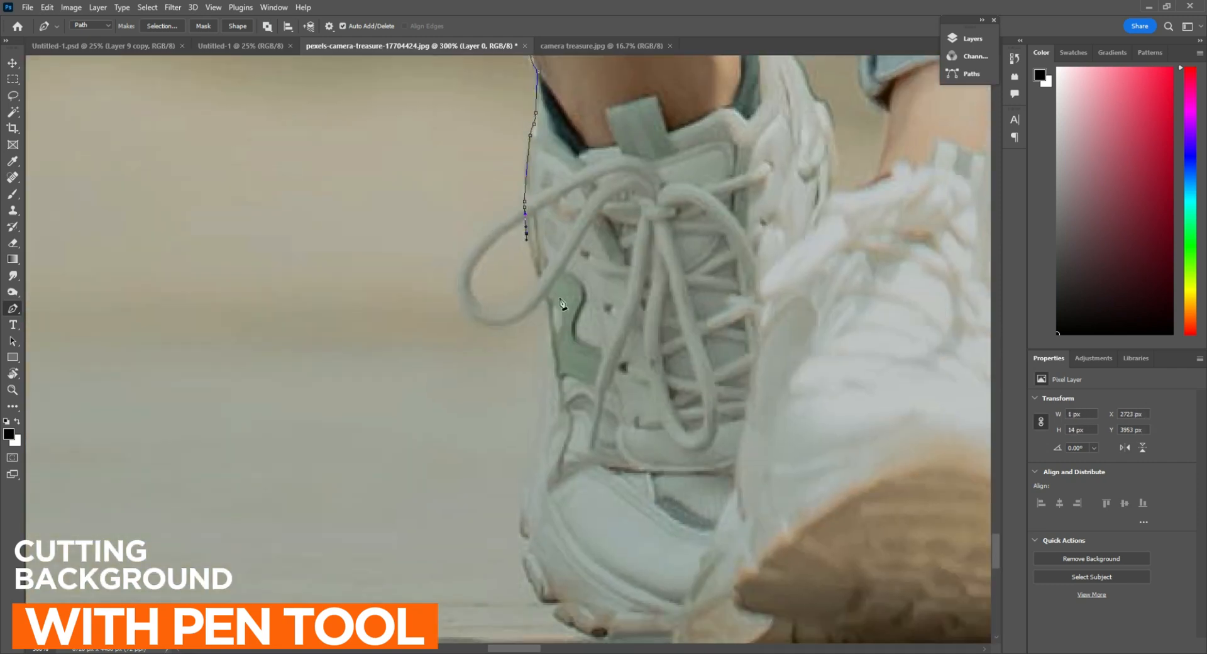
Trace the sneaker's outer side and toe, and close the path at the sole's starting point
{"action": "left_click_drag", "start_coordinate": [529, 441], "coordinate": [487, 504]}
{"action": "left_click", "coordinate": [529, 441], "text": "alt"}
{"action": "left_click_drag", "start_coordinate": [532, 425], "coordinate": [493, 256]}
{"action": "left_click_drag", "start_coordinate": [563, 473], "coordinate": [695, 504]}
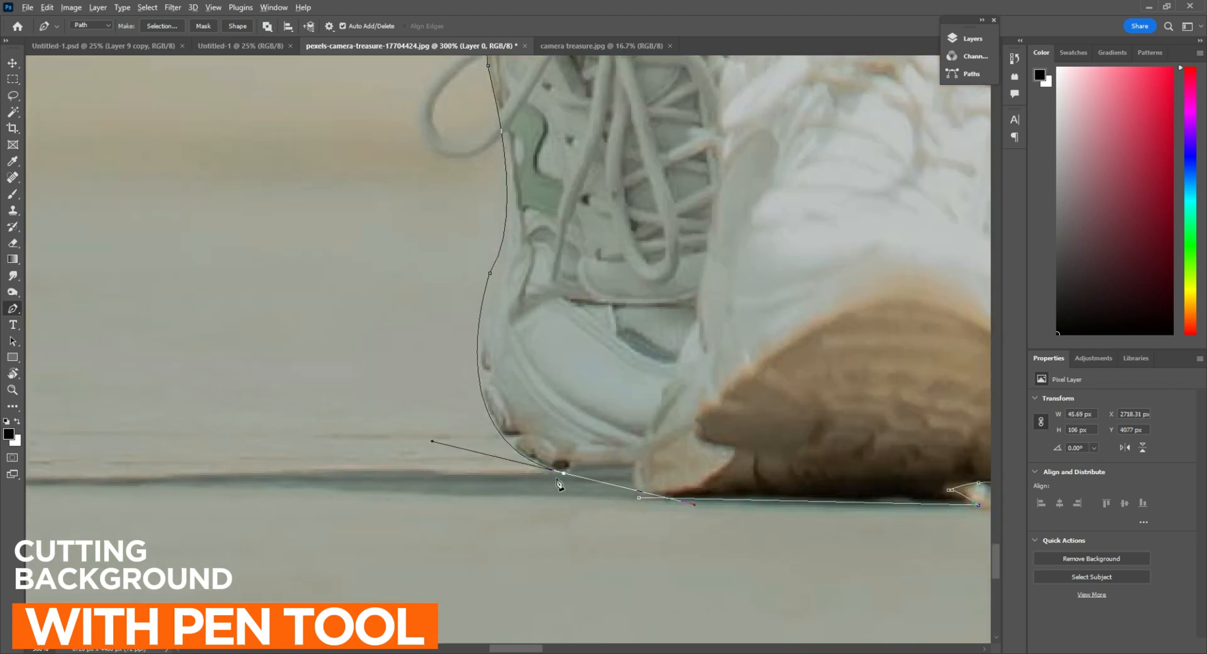
{"action": "left_click", "coordinate": [625, 468]}
{"action": "left_click", "coordinate": [639, 497]}
Turn the finished path into a selection and copy the couple onto a new layer
{"action": "scroll", "coordinate": [639, 497], "scroll_direction": "down", "scroll_amount": 6}
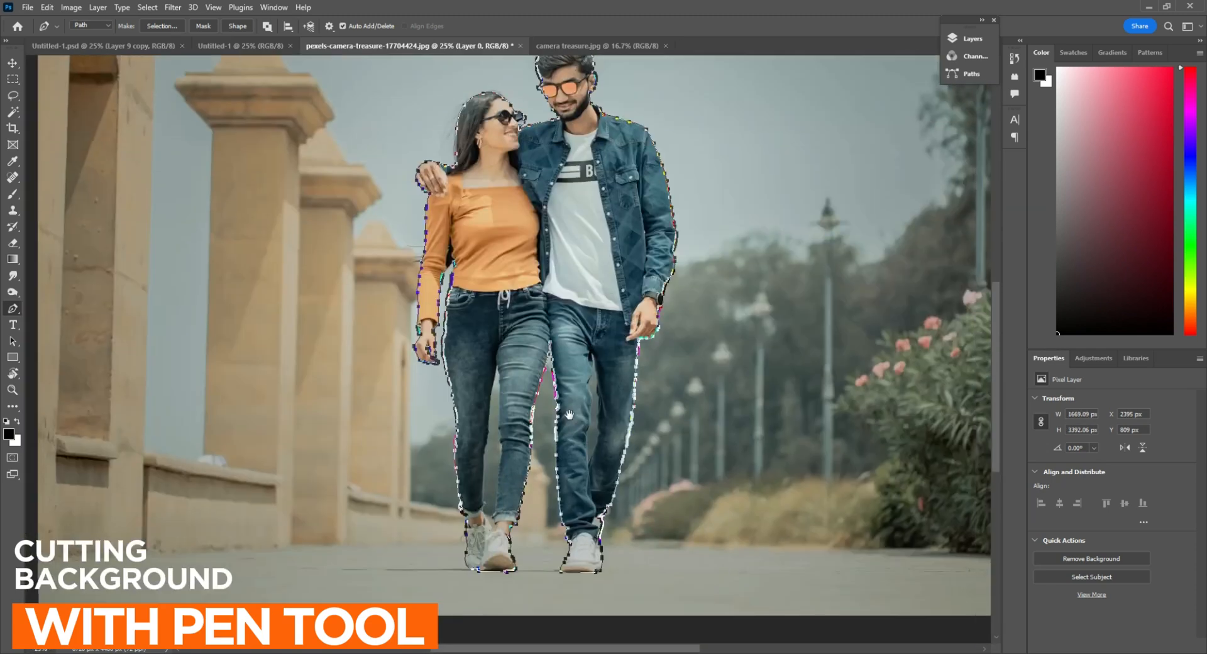
{"action": "right_click", "coordinate": [557, 251]}
{"action": "left_click", "coordinate": [597, 304]}
{"action": "key", "text": "Return"}
{"action": "left_click", "coordinate": [973, 38]}
{"action": "key", "text": "ctrl+j"}
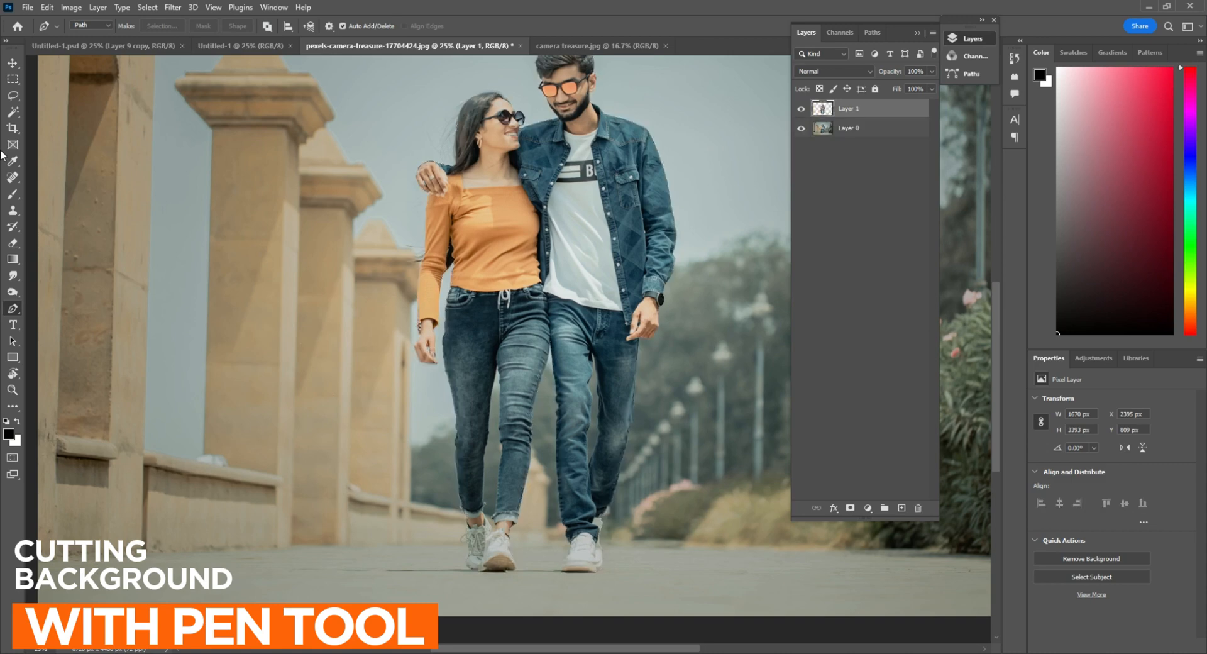
Hide the original photo layer beneath the cut-out couple
{"action": "left_click", "coordinate": [801, 128]}
{"action": "key", "text": "ctrl+minus"}
{"action": "key", "text": "v"}
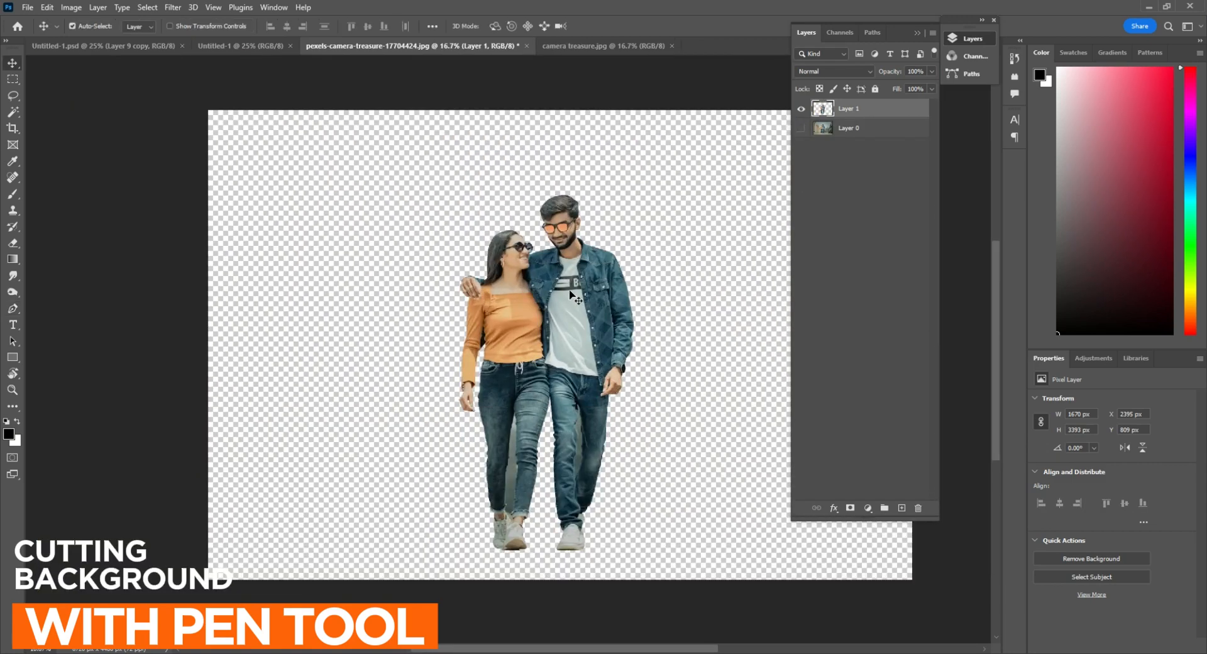
Apply a Brightness/Contrast adjustment to the cut-out couple with contrast set to 88
{"action": "left_click", "coordinate": [71, 8]}
{"action": "mouse_move", "coordinate": [88, 41]}
{"action": "left_click", "coordinate": [240, 39]}
{"action": "left_click_drag", "start_coordinate": [811, 212], "coordinate": [865, 220]}
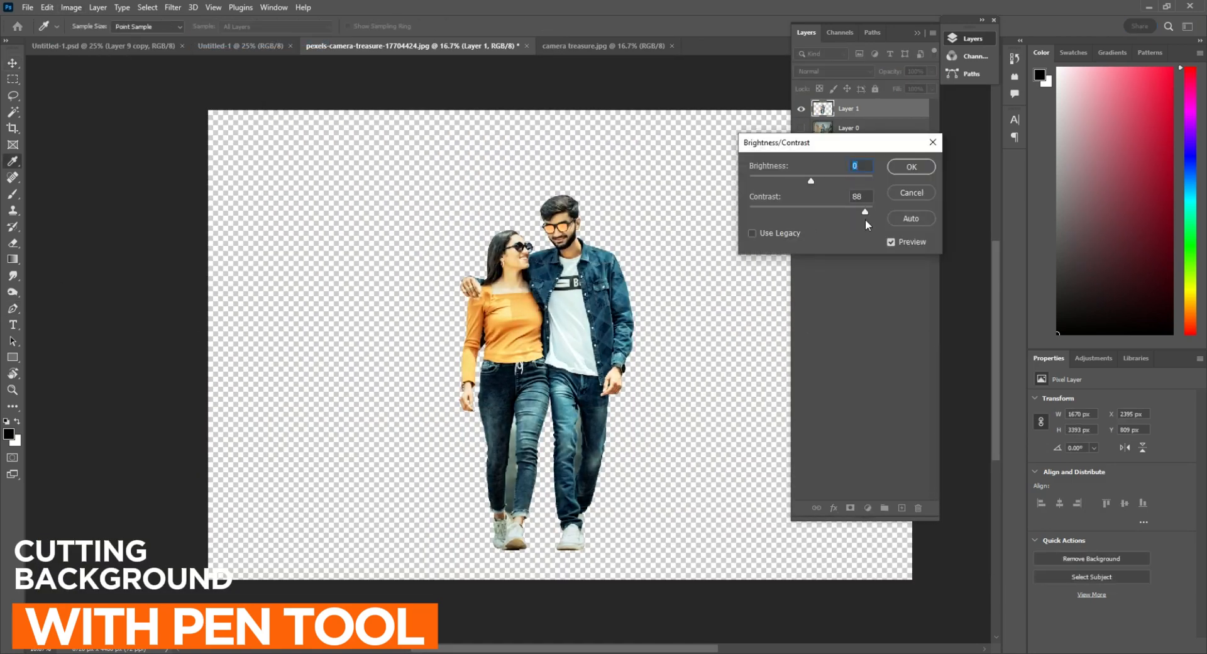
{"action": "left_click", "coordinate": [911, 167]}
In camera treasure.jpg, copy the cut-out couple onto a new layer and hide the original photo layer
{"action": "left_click", "coordinate": [618, 45]}
{"action": "scroll", "coordinate": [440, 333], "scroll_direction": "right", "scroll_amount": 3}
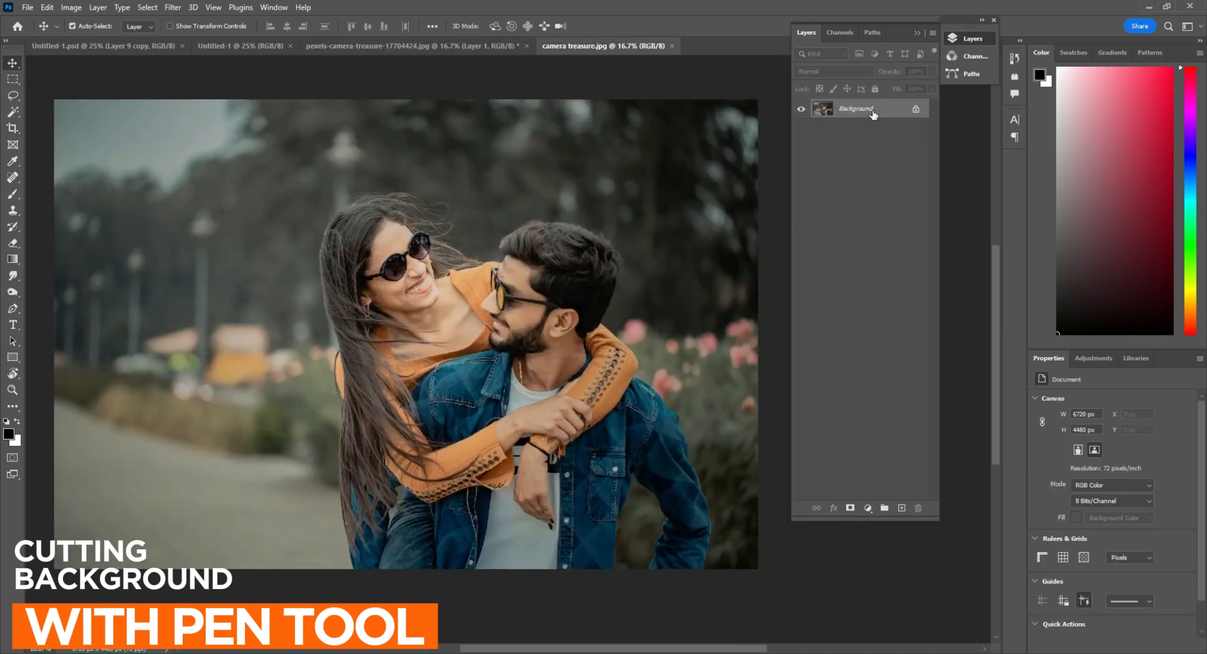
{"action": "key", "text": "ctrl+j"}
{"action": "left_click", "coordinate": [801, 127]}
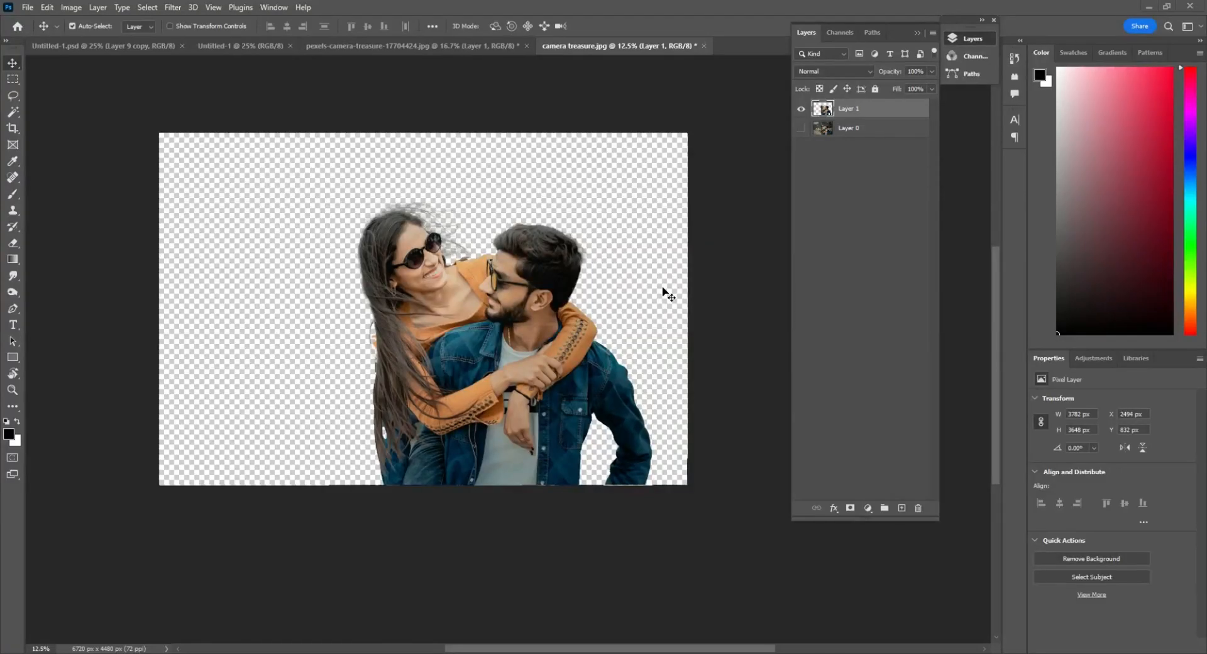
{"action": "left_click_drag", "start_coordinate": [482, 310], "coordinate": [579, 417]}
{"action": "scroll", "coordinate": [545, 303], "scroll_direction": "up", "scroll_amount": 1}
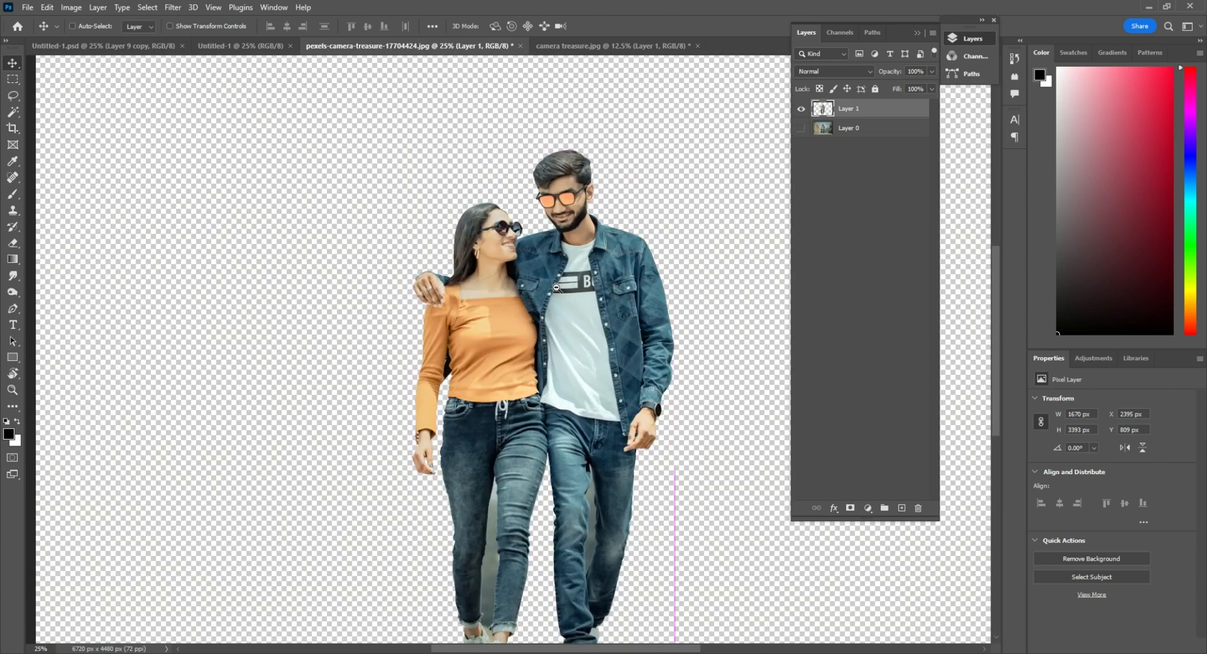
{"action": "scroll", "coordinate": [542, 305], "scroll_direction": "down", "scroll_amount": 2}
{"action": "left_click_drag", "start_coordinate": [625, 343], "coordinate": [548, 353]}
Switch to the blank Untitled-1 document and convert its Background into a regular layer
{"action": "left_click", "coordinate": [245, 49]}
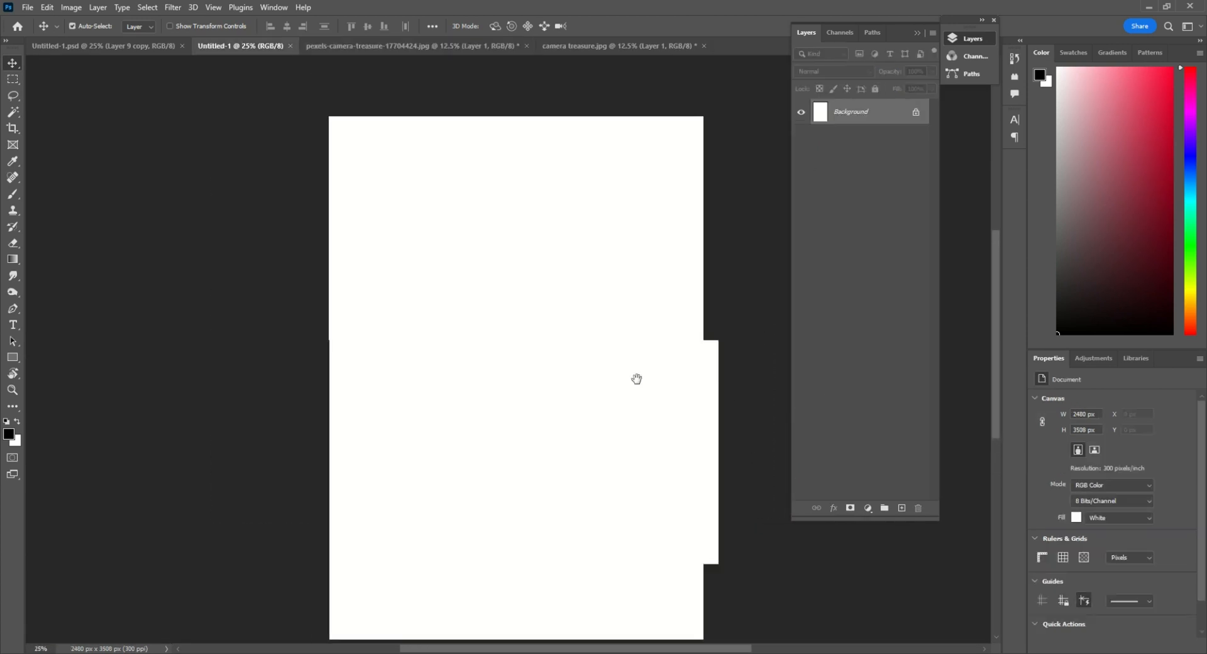
{"action": "double_click", "coordinate": [847, 127]}
{"action": "key", "text": "Return"}
{"action": "left_click_drag", "start_coordinate": [525, 383], "coordinate": [531, 366]}
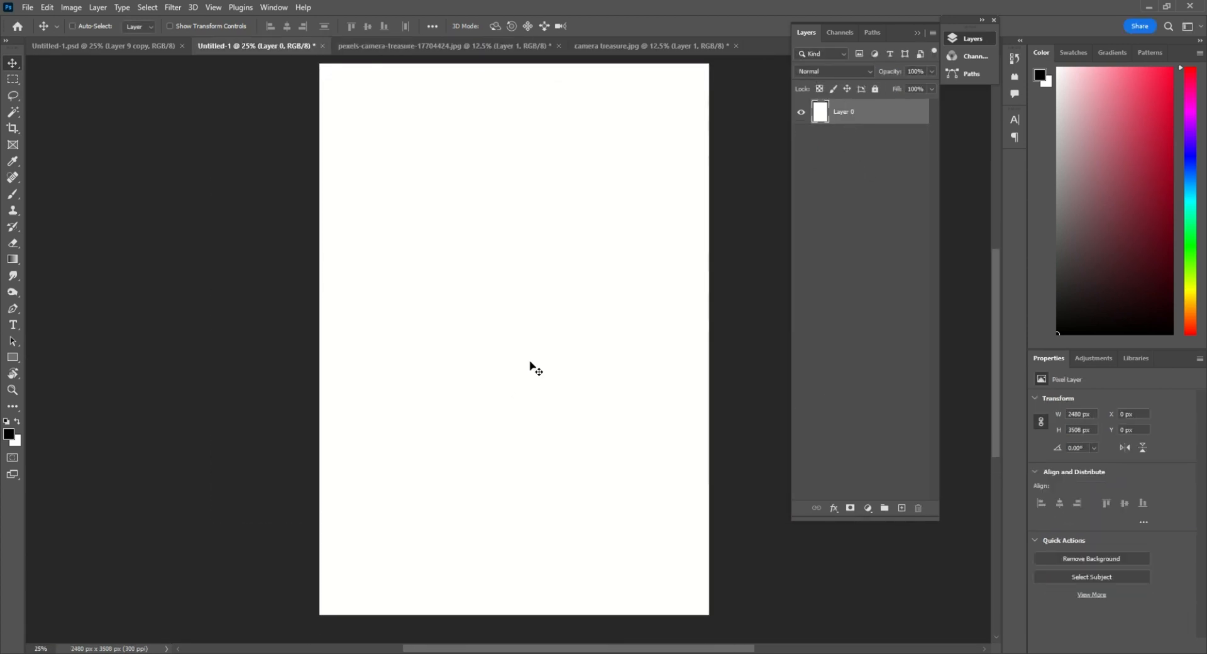
Bring the full-length cut-out couple from pexels-camera-treasure-17704424.jpg into the Untitled-1 document
{"action": "key", "text": "ctrl+o"}
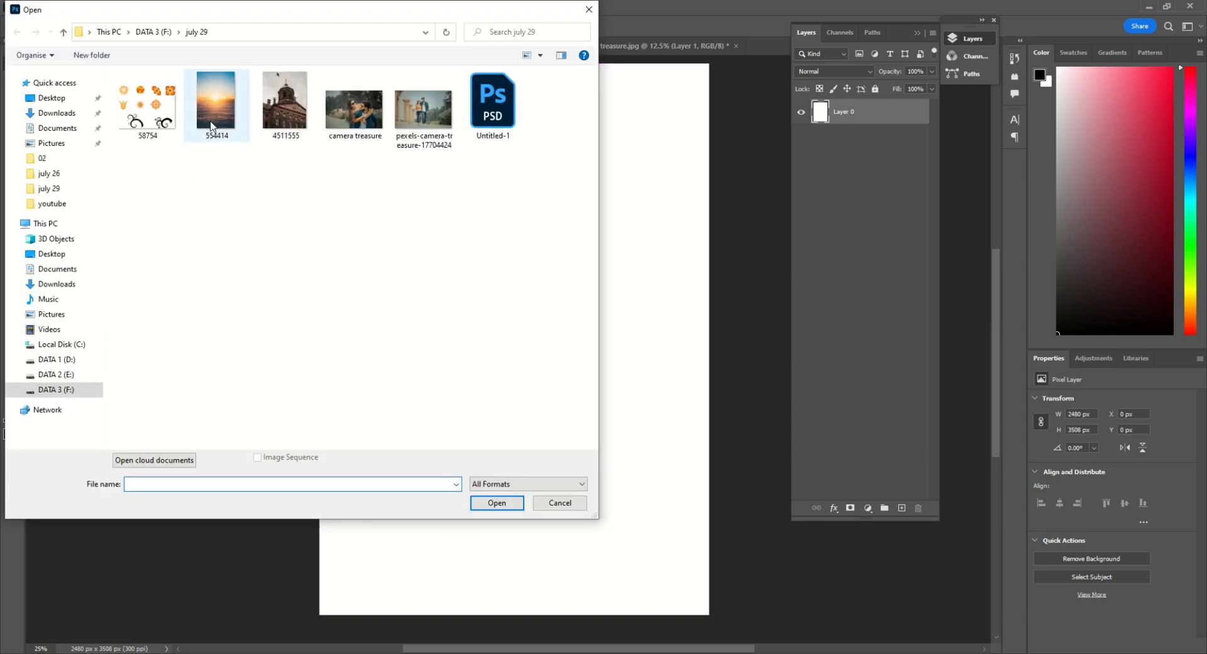
{"action": "key", "text": "Escape"}
{"action": "left_click", "coordinate": [415, 46]}
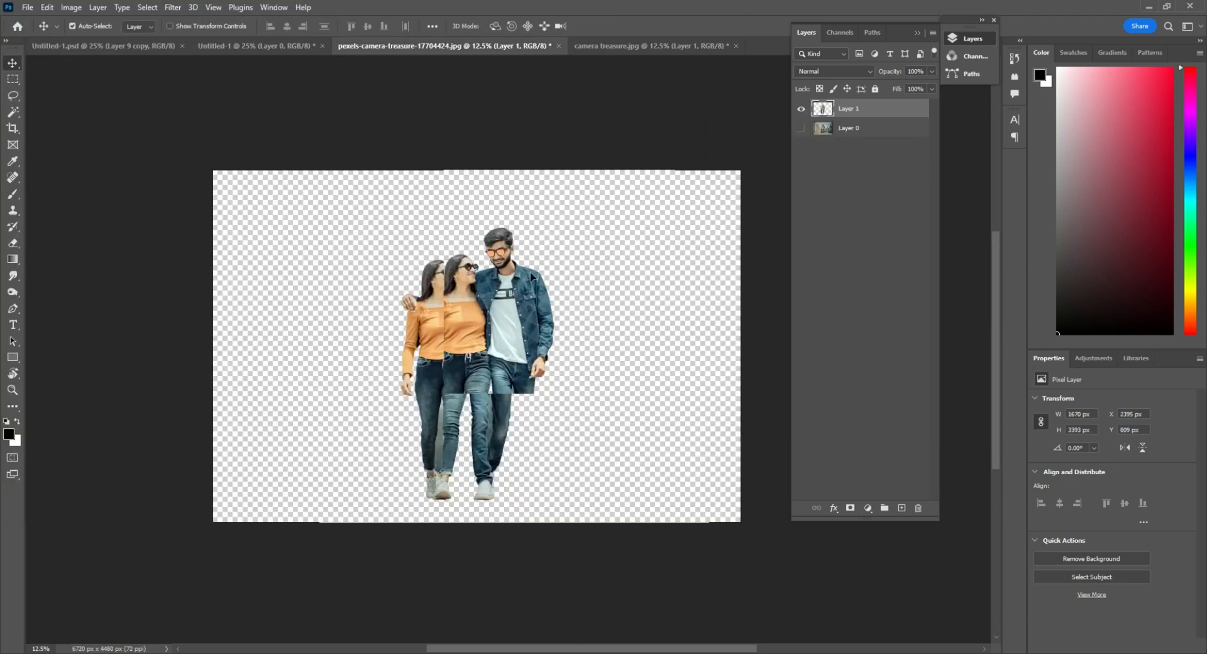
{"action": "left_click_drag", "start_coordinate": [485, 351], "coordinate": [549, 232]}
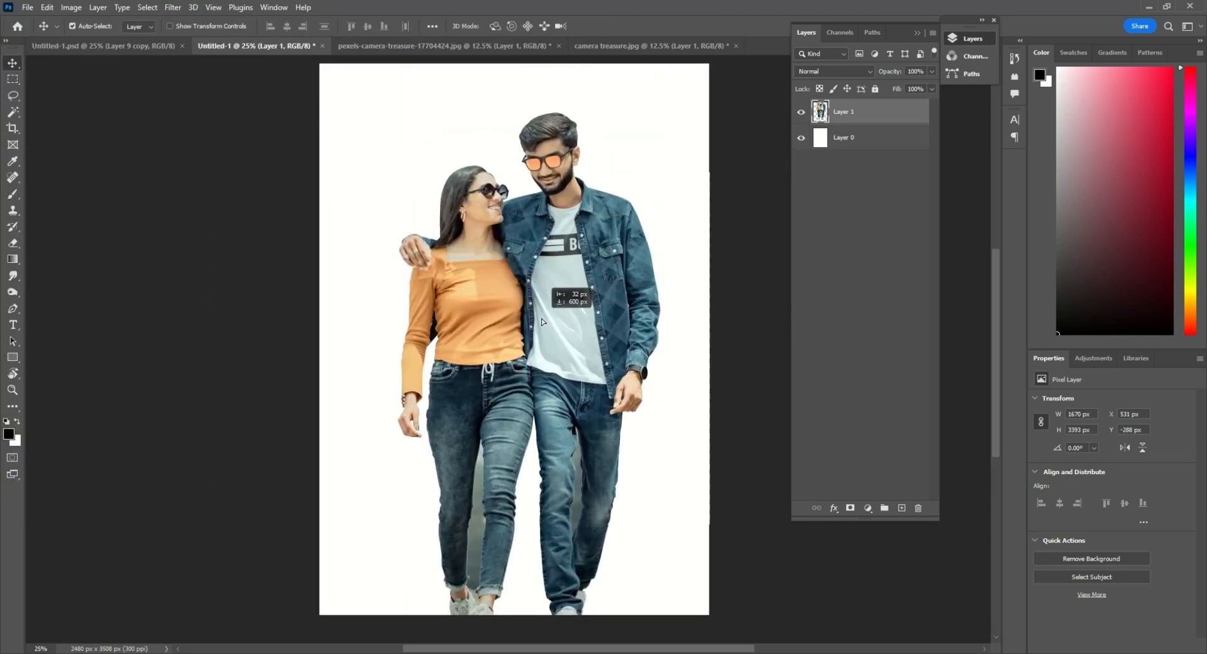
Scale the full-length couple down to about 808 × 1641 px and place it in the page's lower middle
{"action": "key", "text": "ctrl+t"}
{"action": "left_click_drag", "start_coordinate": [651, 148], "coordinate": [590, 254]}
{"action": "left_click_drag", "start_coordinate": [566, 345], "coordinate": [552, 372]}
{"action": "key", "text": "Return"}
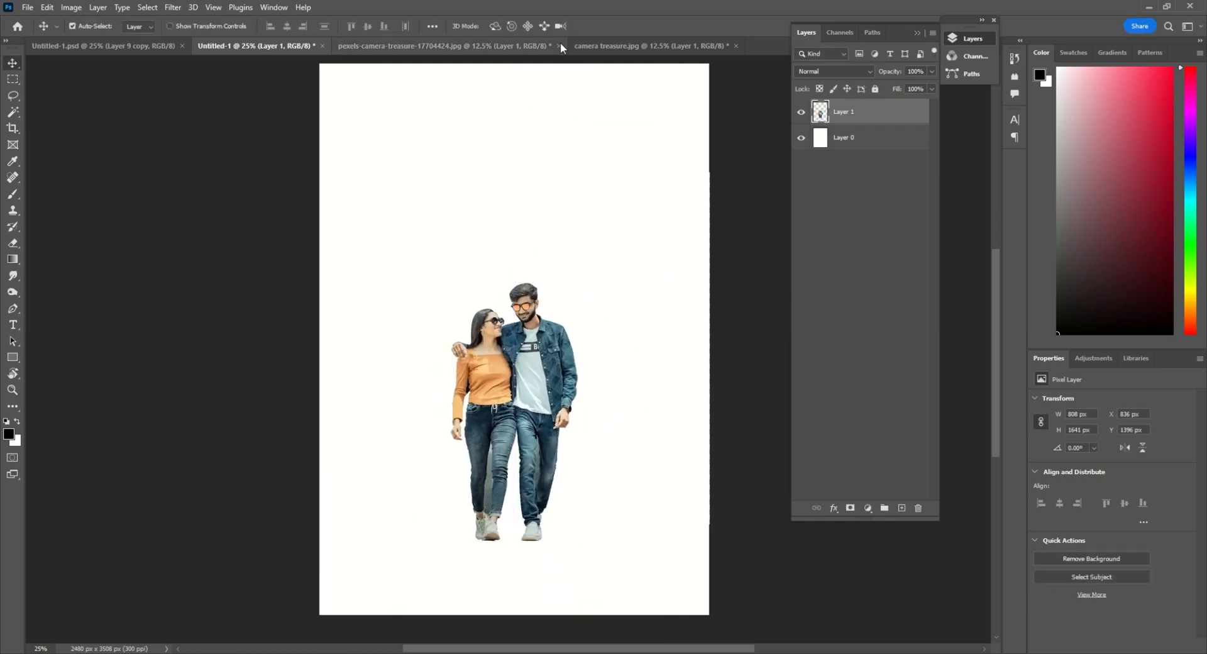
Bring the close-up couple from camera treasure.jpg into Untitled-1 and stack the full-length couple's layer above it
{"action": "left_click", "coordinate": [631, 47]}
{"action": "left_click", "coordinate": [459, 46]}
{"action": "left_click_drag", "start_coordinate": [460, 46], "coordinate": [800, 192]}
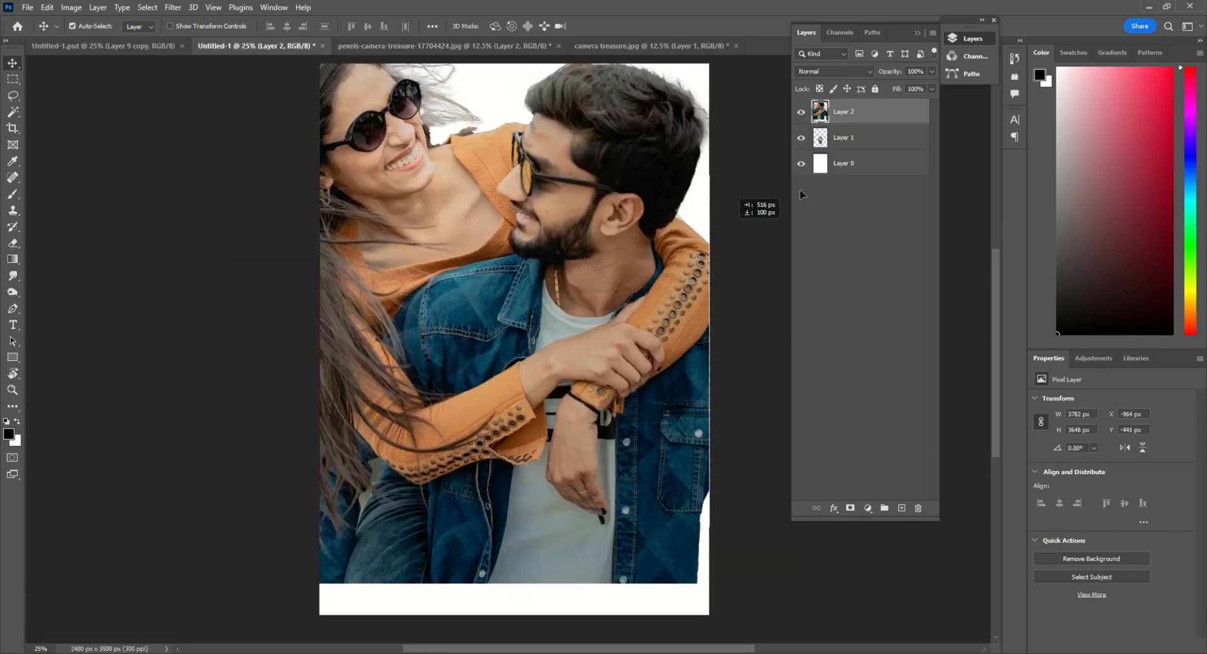
{"action": "left_click", "coordinate": [842, 138]}
{"action": "key", "text": "ctrl+]"}
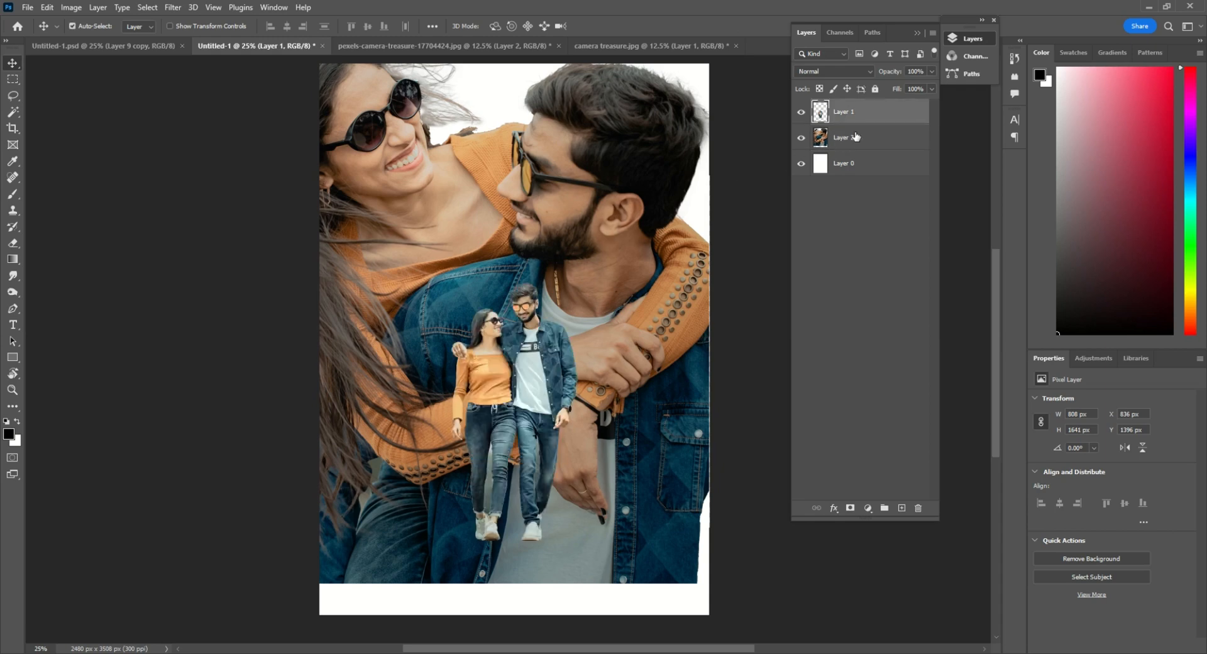
Scale the close-up couple to 64.58% and position it across the upper part of the page
{"action": "left_click", "coordinate": [855, 137]}
{"action": "key", "text": "ctrl+t"}
{"action": "left_click_drag", "start_coordinate": [844, 583], "coordinate": [706, 474]}
{"action": "left_click_drag", "start_coordinate": [670, 408], "coordinate": [644, 356]}
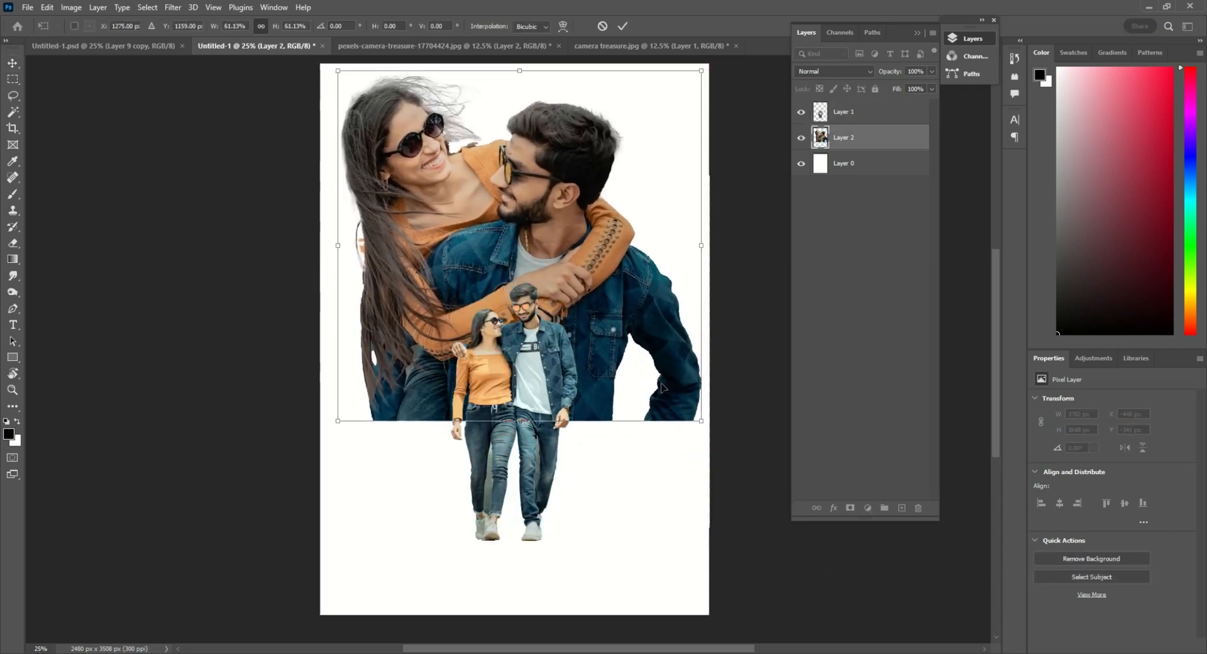
{"action": "left_click_drag", "start_coordinate": [699, 420], "coordinate": [711, 430]}
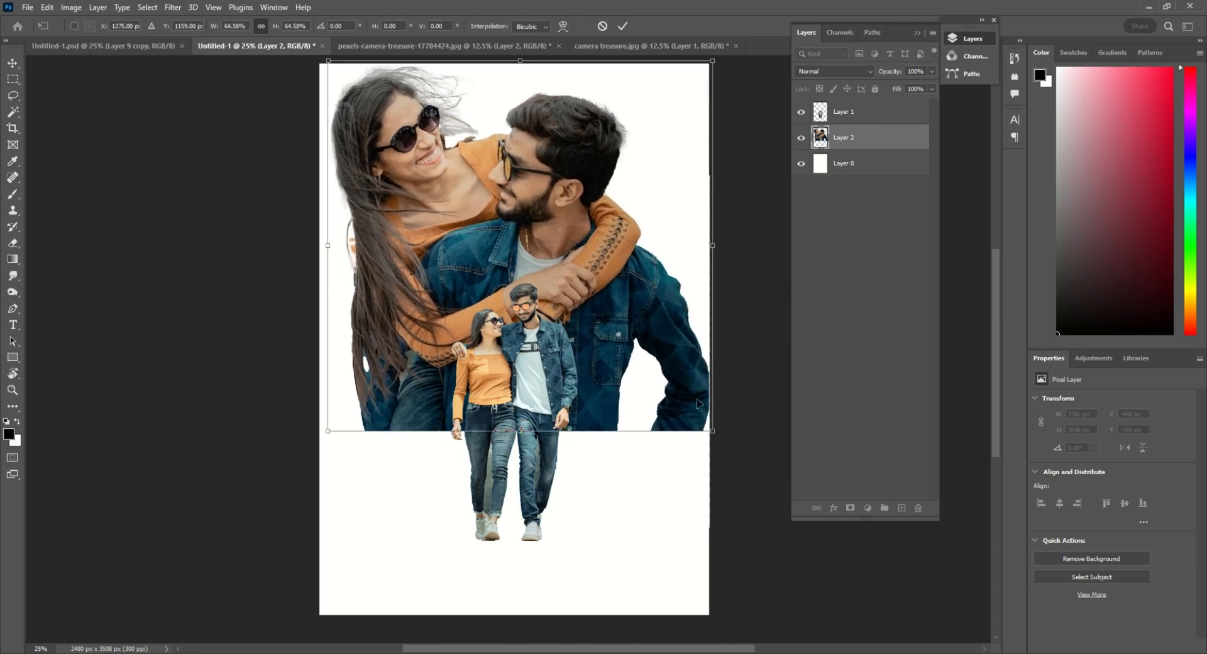
{"action": "left_click_drag", "start_coordinate": [682, 366], "coordinate": [677, 367]}
{"action": "key", "text": "Return"}
{"action": "left_click_drag", "start_coordinate": [582, 337], "coordinate": [580, 337]}
Open 554414.jpg, copy the sunset image and paste it into Untitled-1 directly above the white layer
{"action": "key", "text": "ctrl+o"}
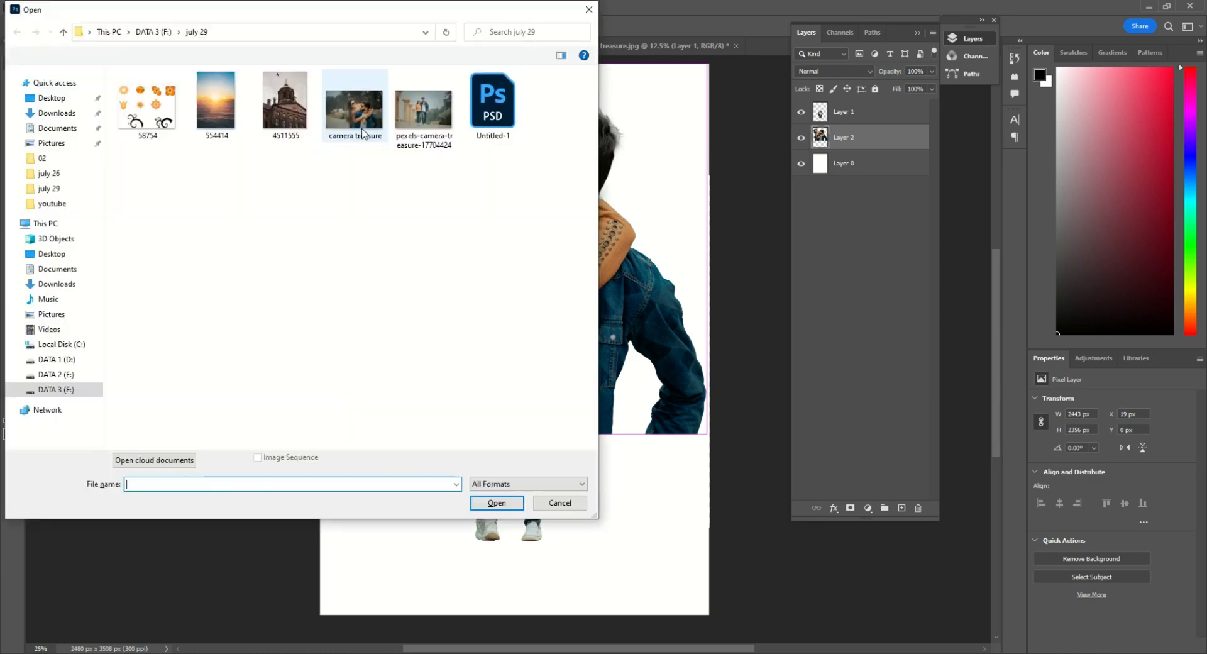
{"action": "double_click", "coordinate": [193, 120]}
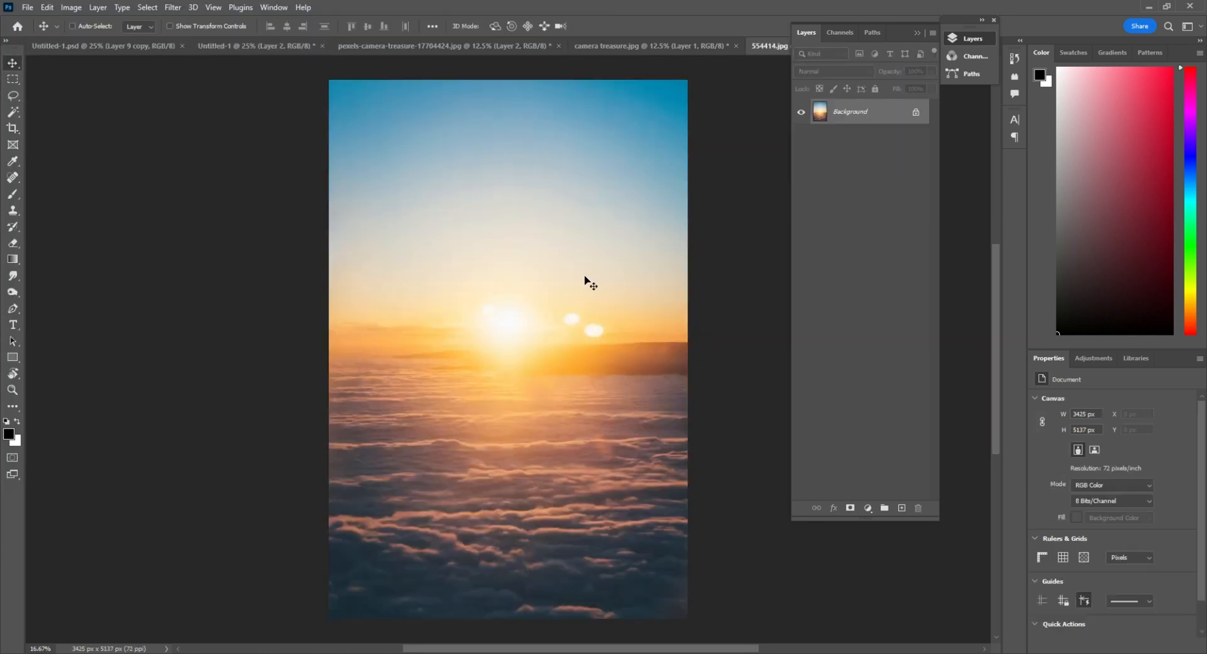
{"action": "key", "text": "ctrl+w"}
{"action": "left_click", "coordinate": [599, 246]}
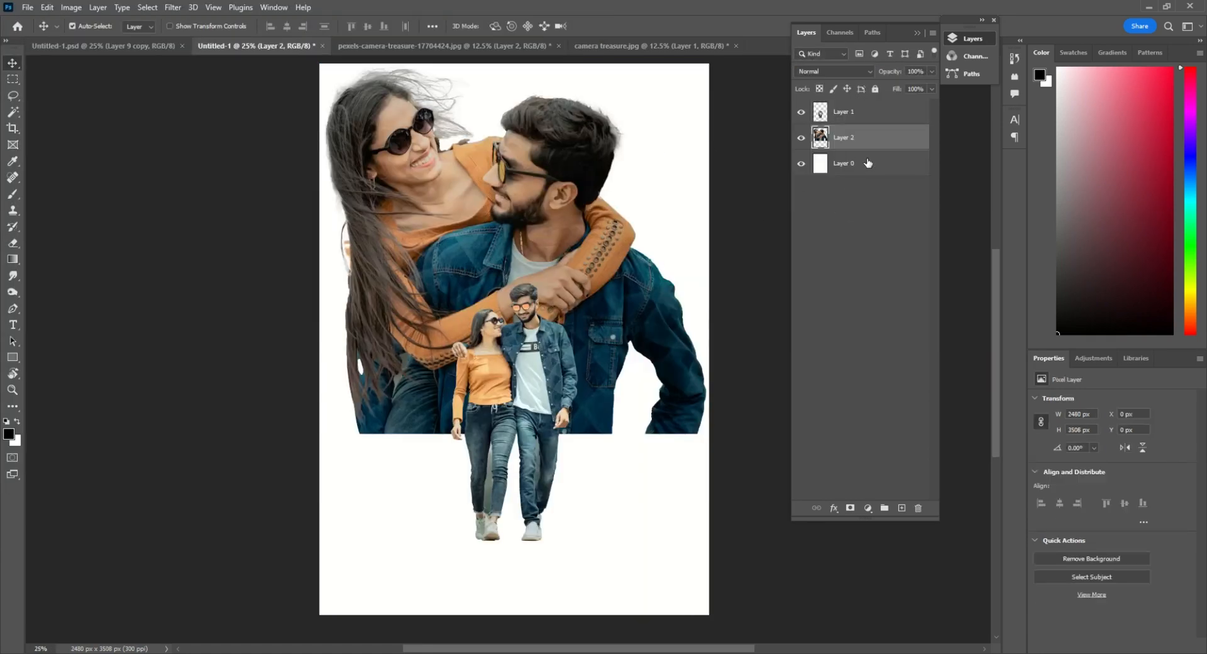
{"action": "left_click", "coordinate": [867, 163]}
{"action": "key", "text": "ctrl+v"}
Scale the sunset image to 120.47% and position it to cover the page behind both couples
{"action": "left_click_drag", "start_coordinate": [628, 494], "coordinate": [623, 465]}
{"action": "key", "text": "ctrl+minus"}
{"action": "key", "text": "ctrl+t"}
{"action": "left_click_drag", "start_coordinate": [463, 202], "coordinate": [430, 167]}
{"action": "left_click_drag", "start_coordinate": [532, 303], "coordinate": [522, 297]}
{"action": "key", "text": "ctrl+plus"}
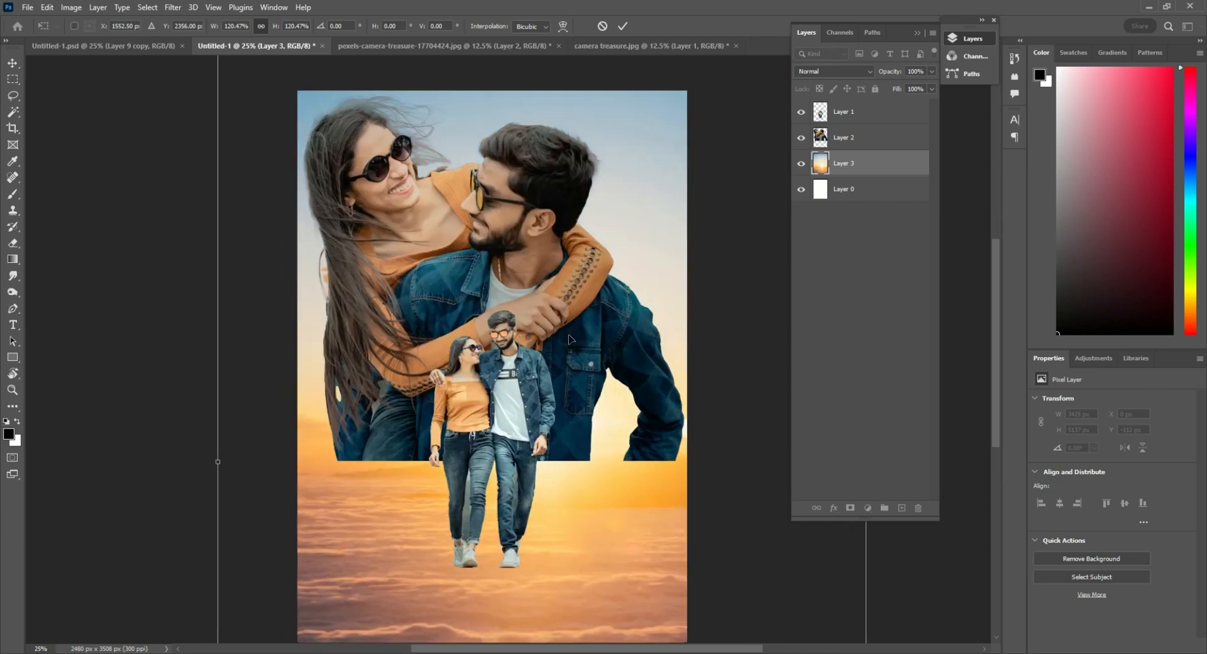
{"action": "left_click_drag", "start_coordinate": [557, 533], "coordinate": [579, 556]}
{"action": "key", "text": "space"}
{"action": "left_click_drag", "start_coordinate": [568, 501], "coordinate": [603, 371]}
{"action": "key", "text": "Return"}
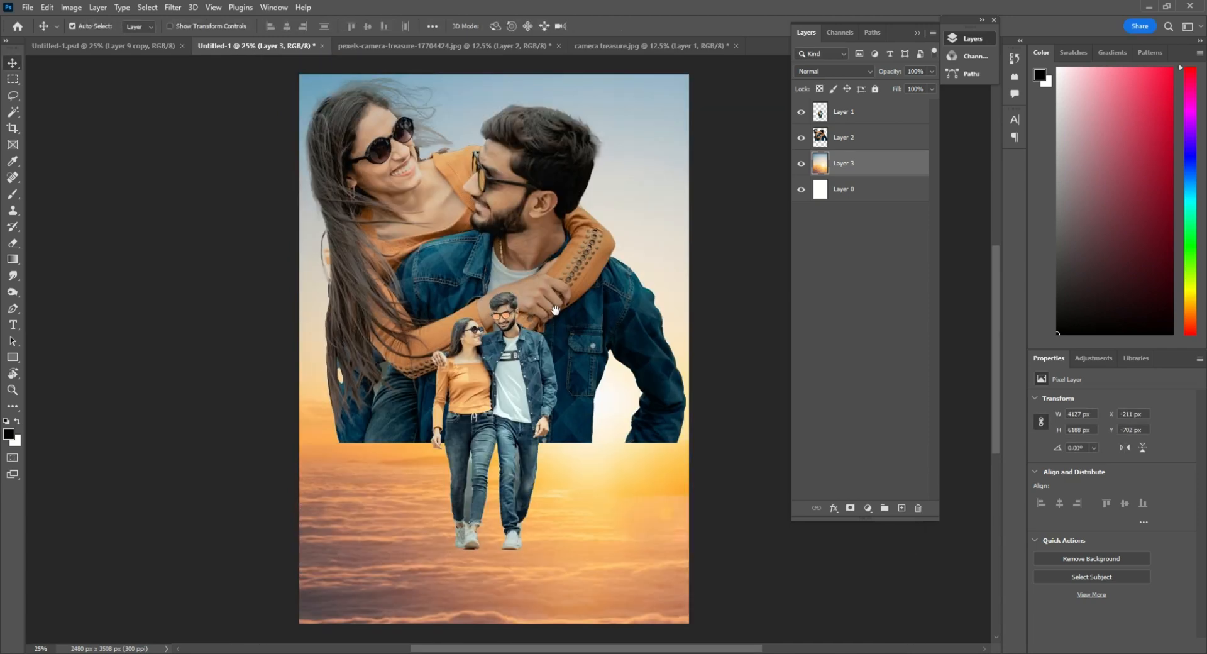
Scale the close-up couple's layer to 91.04% and reposition it across the upper part of the page
{"action": "right_click", "coordinate": [512, 254]}
{"action": "left_click", "coordinate": [535, 246]}
{"action": "key", "text": "ctrl+t"}
{"action": "left_click_drag", "start_coordinate": [683, 448], "coordinate": [651, 412], "text": "alt"}
{"action": "left_click_drag", "start_coordinate": [598, 353], "coordinate": [579, 328]}
{"action": "left_click_drag", "start_coordinate": [625, 381], "coordinate": [661, 415], "text": "alt"}
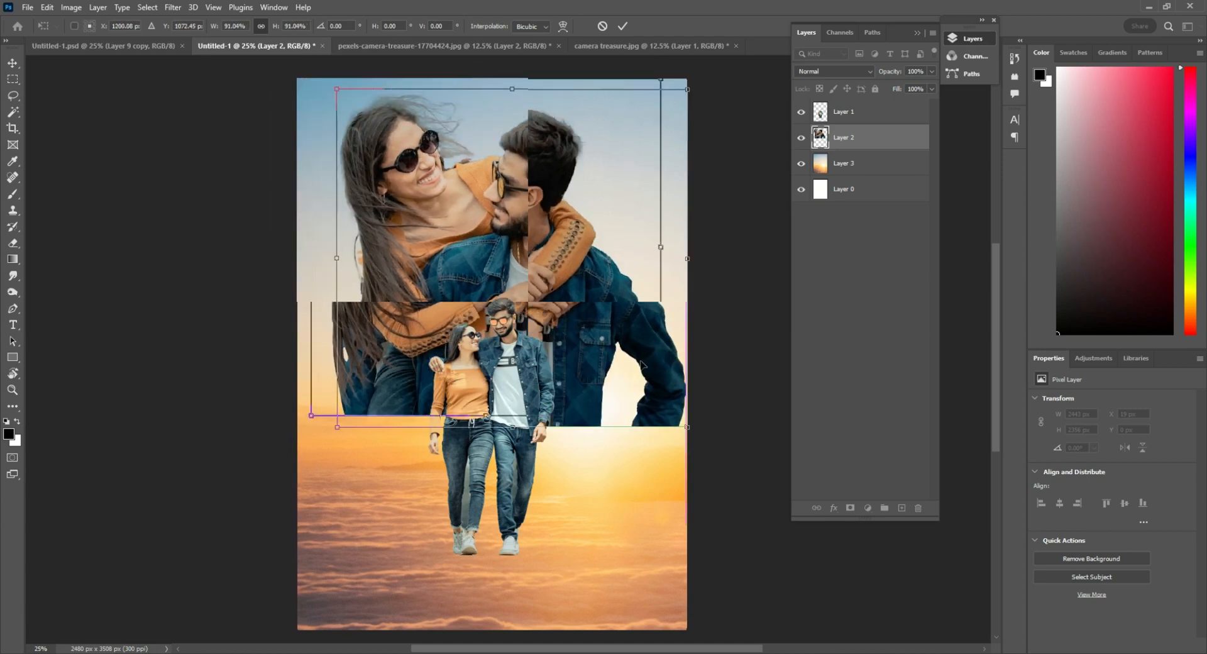
{"action": "left_click_drag", "start_coordinate": [619, 355], "coordinate": [613, 350]}
{"action": "key", "text": "Return"}
Set the close-up couple's layer opacity to 45% and try erasing along its hard lower edge
{"action": "key", "text": "4"}
{"action": "key", "text": "5"}
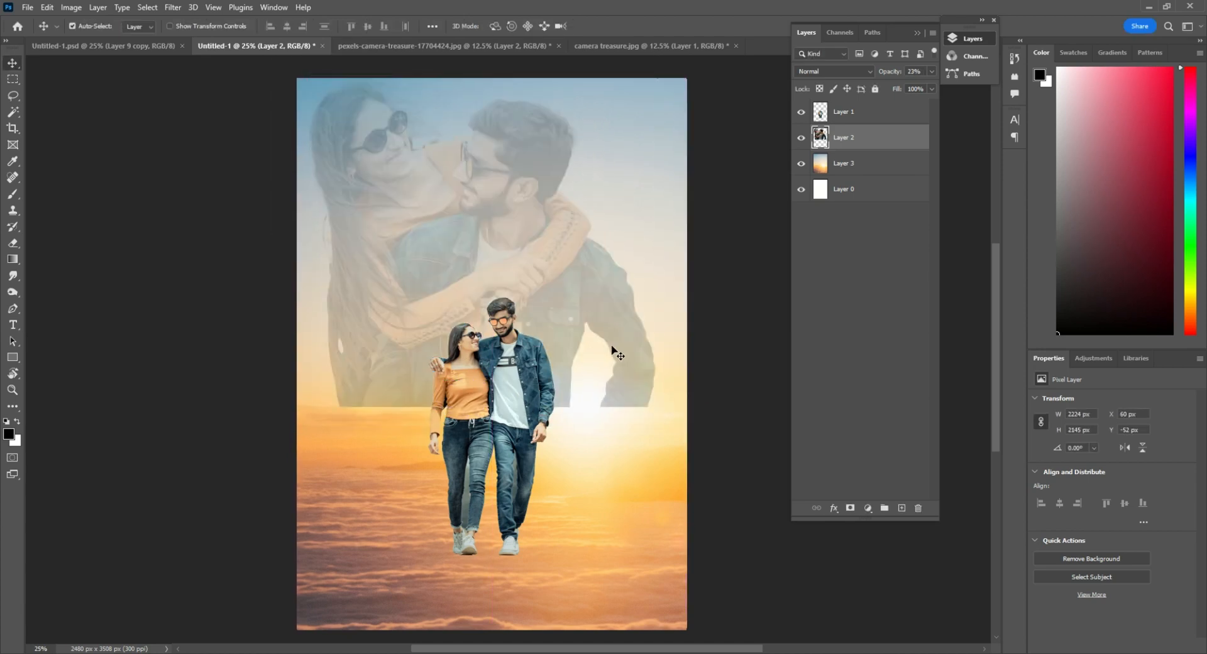
{"action": "key", "text": "e"}
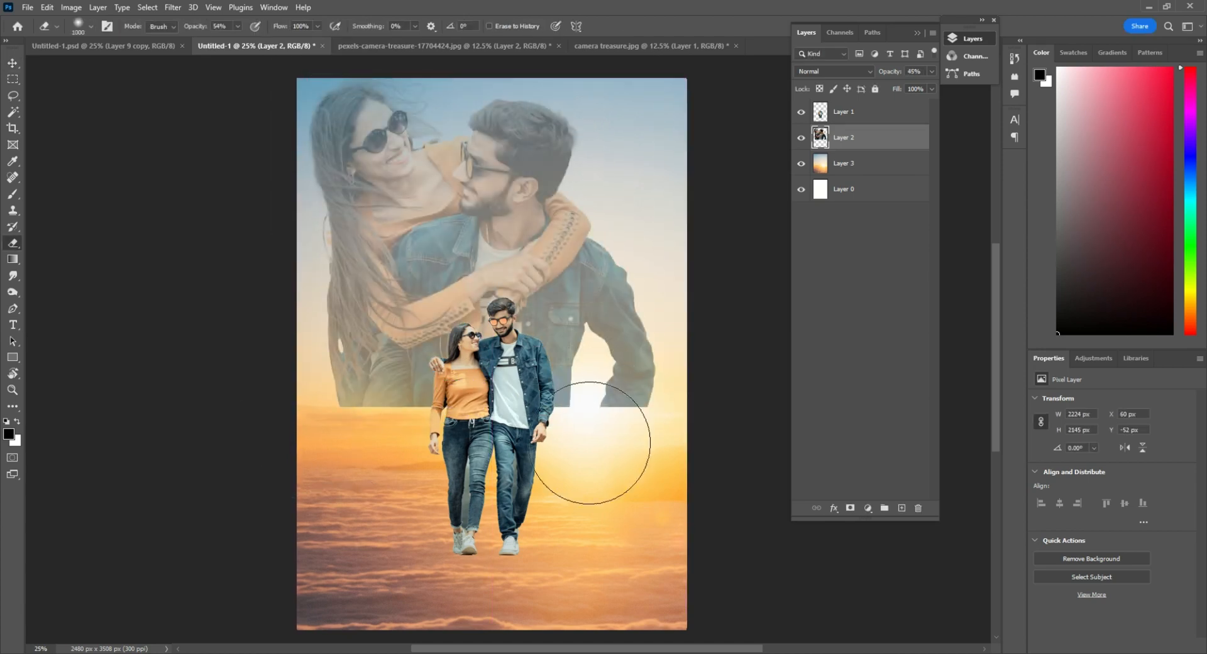
{"action": "mouse_move", "coordinate": [606, 453]}
{"action": "left_mouse_down"}
{"action": "mouse_move", "coordinate": [625, 390]}
{"action": "mouse_move", "coordinate": [696, 440]}
{"action": "left_mouse_up"}
Rotate the close-up couple slightly counterclockwise and enlarge it to about 2400 × 2272 px across the upper page
{"action": "right_click", "coordinate": [553, 323]}
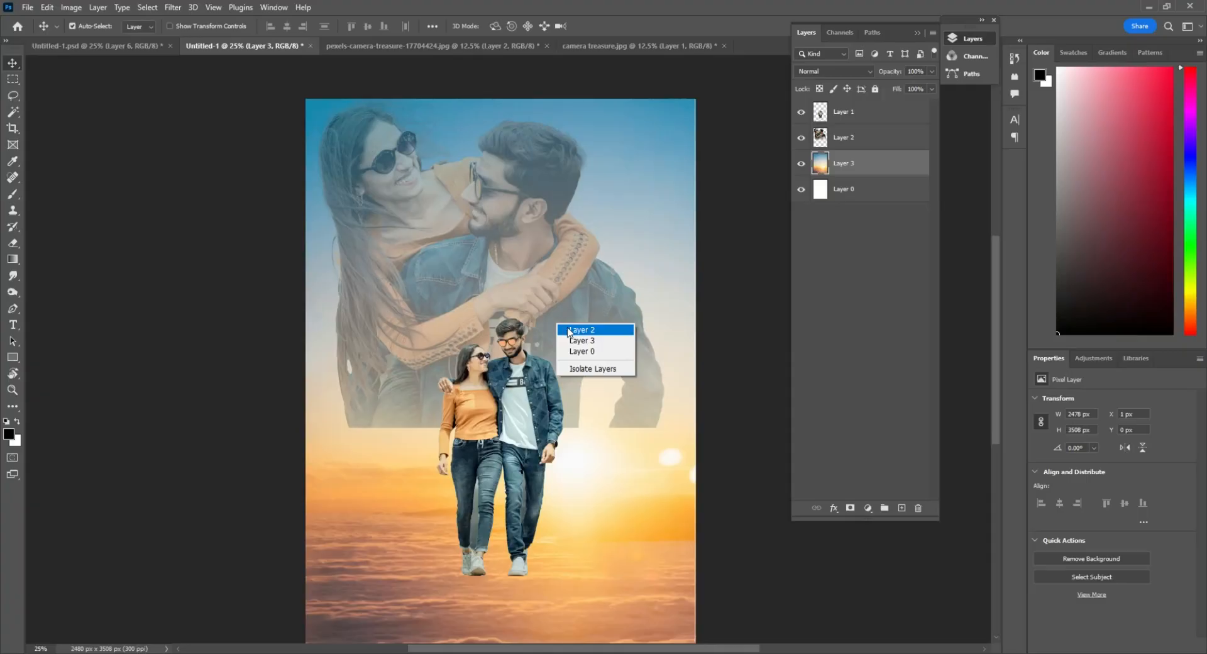
{"action": "left_click", "coordinate": [575, 341]}
{"action": "key", "text": "ctrl+t"}
{"action": "left_click_drag", "start_coordinate": [676, 440], "coordinate": [698, 449]}
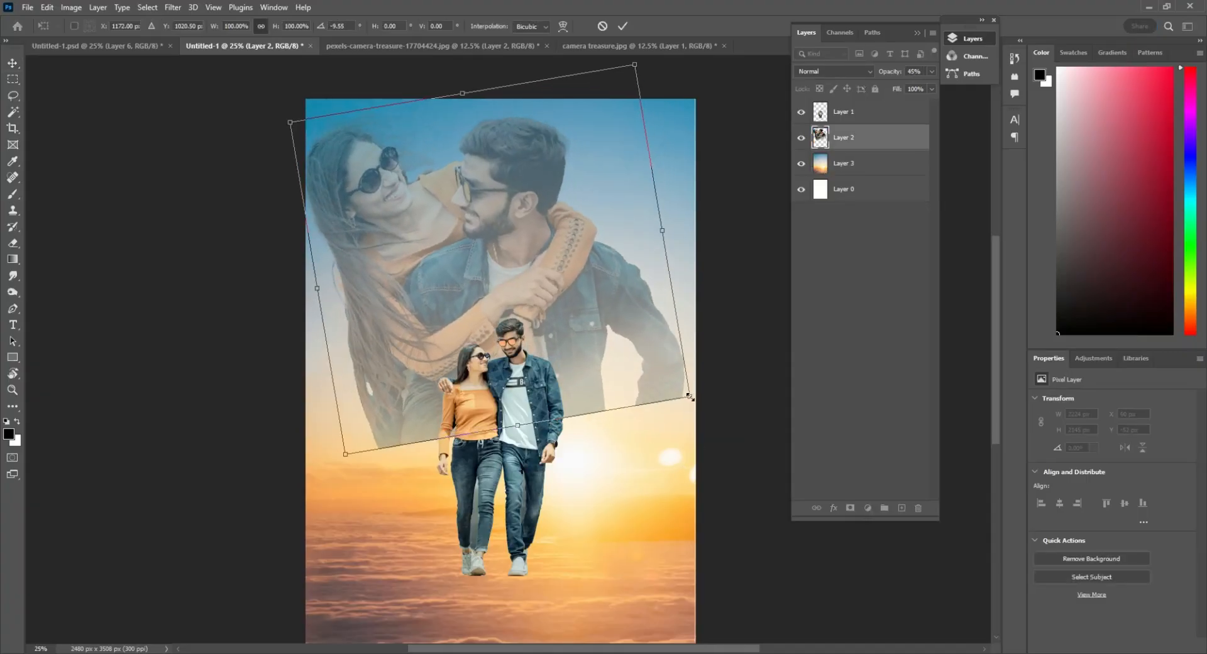
{"action": "mouse_move", "coordinate": [690, 397]}
{"action": "left_mouse_down"}
{"action": "mouse_move", "coordinate": [717, 424]}
{"action": "mouse_move", "coordinate": [702, 438]}
{"action": "left_mouse_up"}
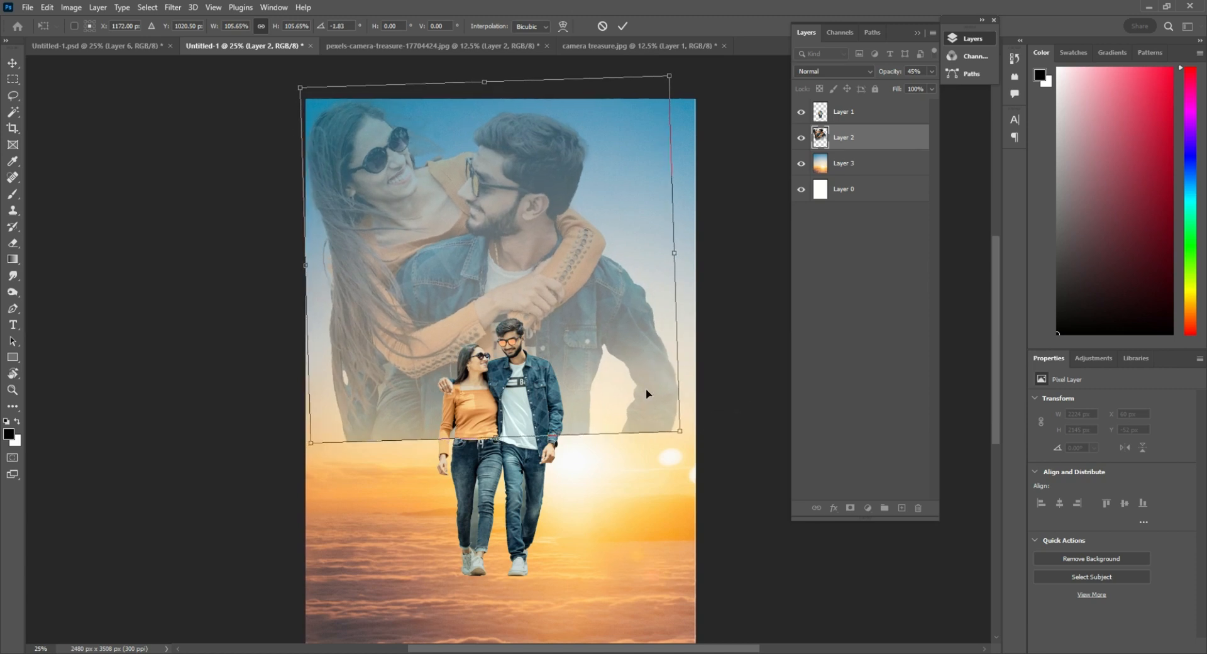
{"action": "left_click_drag", "start_coordinate": [644, 377], "coordinate": [651, 386]}
{"action": "key", "text": "Return"}
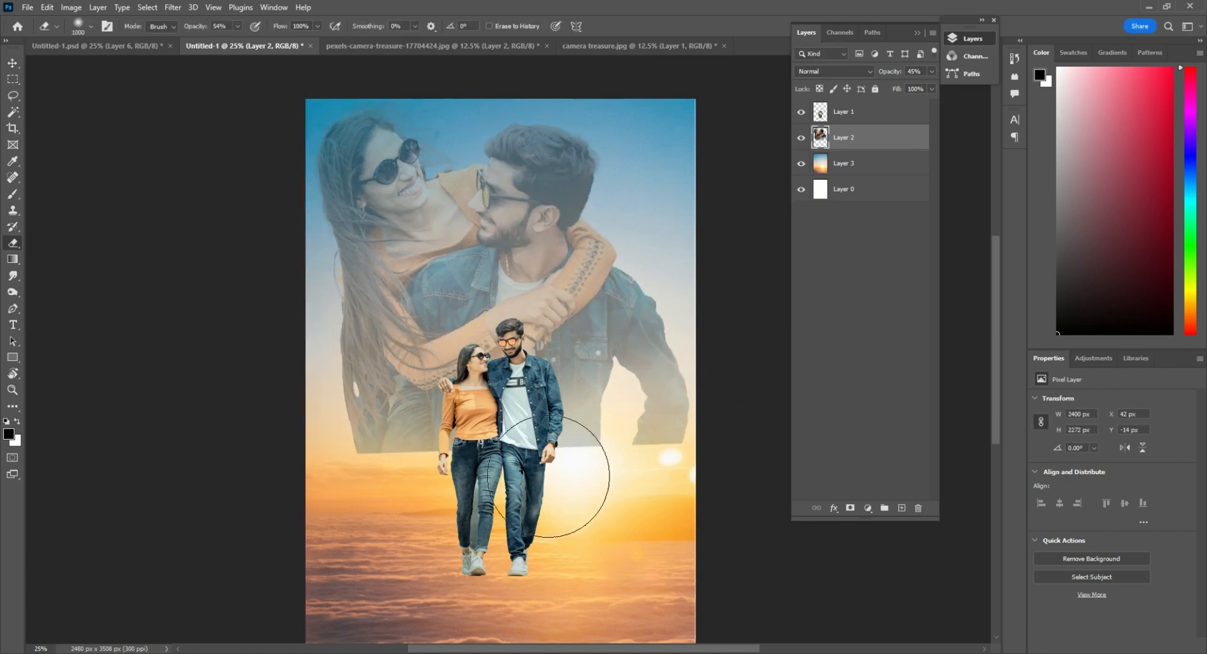
Erase the close-up couple's hard lower edge with a large soft eraser so it fades into the sunset
{"action": "left_click_drag", "start_coordinate": [548, 476], "coordinate": [661, 462]}
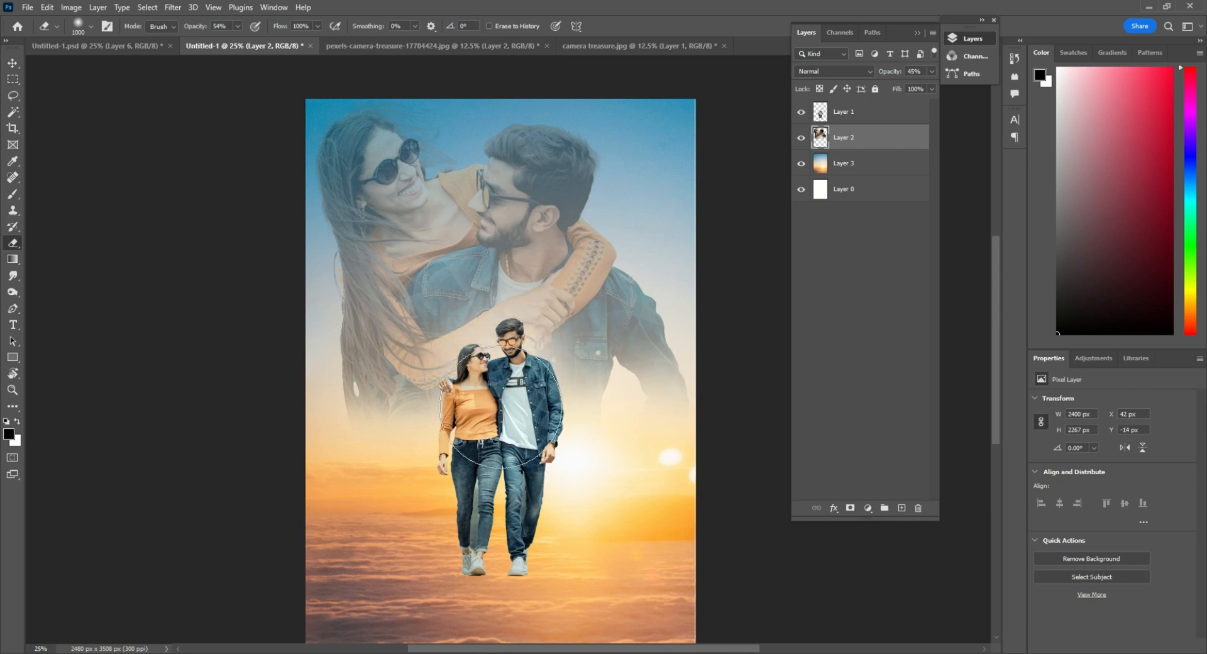
{"action": "left_click", "coordinate": [12, 64]}
{"action": "scroll", "coordinate": [487, 434], "scroll_direction": "up", "scroll_amount": 2}
{"action": "scroll", "coordinate": [540, 465], "scroll_direction": "down", "scroll_amount": 2}
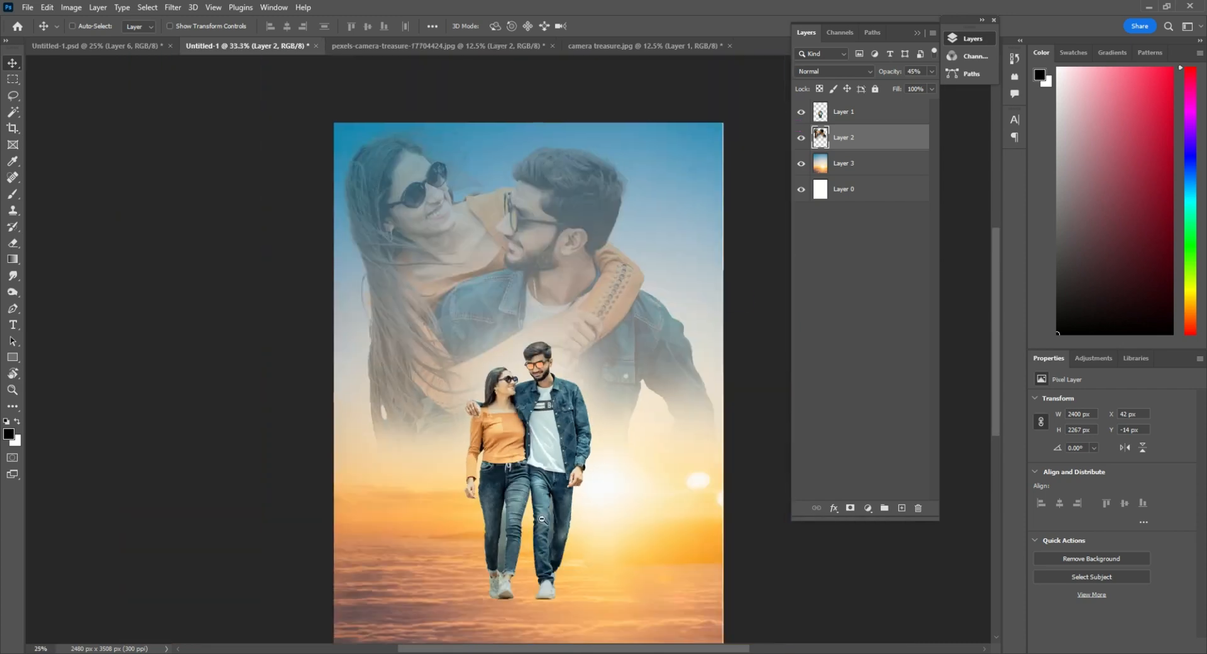
On the full-length couple's layer, start a Pen path around the grey gap between the woman's legs, from her shoes past the front cuff
{"action": "scroll", "coordinate": [527, 566], "scroll_direction": "up", "scroll_amount": 2}
{"action": "scroll", "coordinate": [525, 569], "scroll_direction": "up", "scroll_amount": 4}
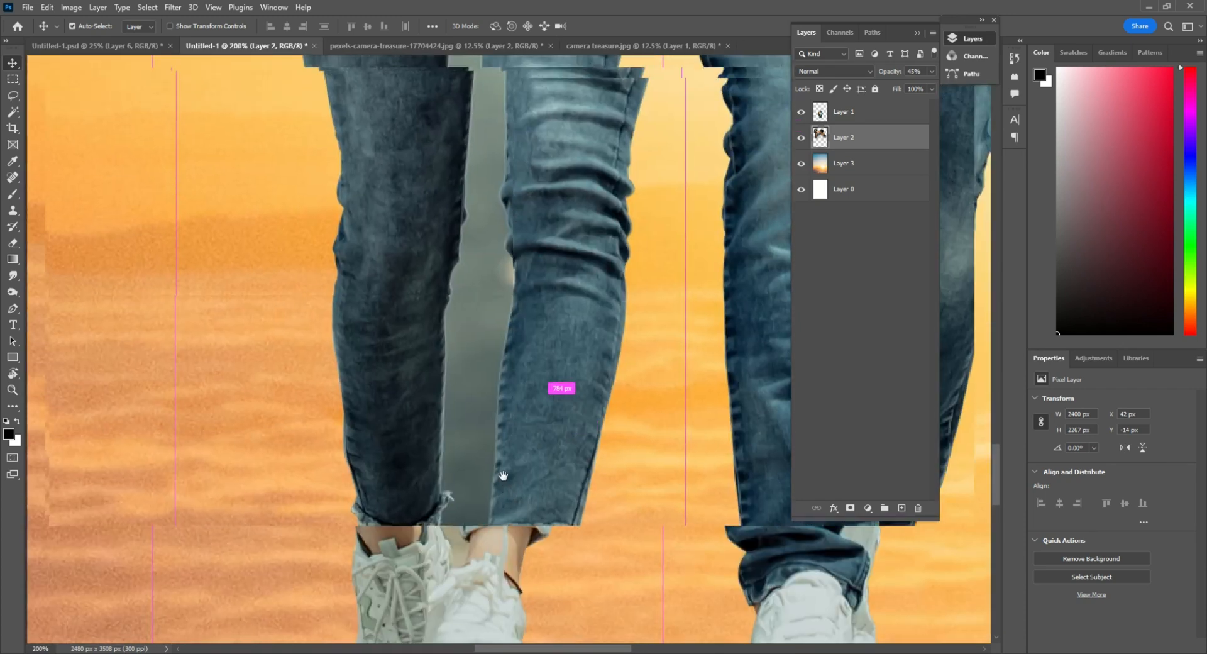
{"action": "left_click", "coordinate": [850, 110]}
{"action": "key", "text": "p"}
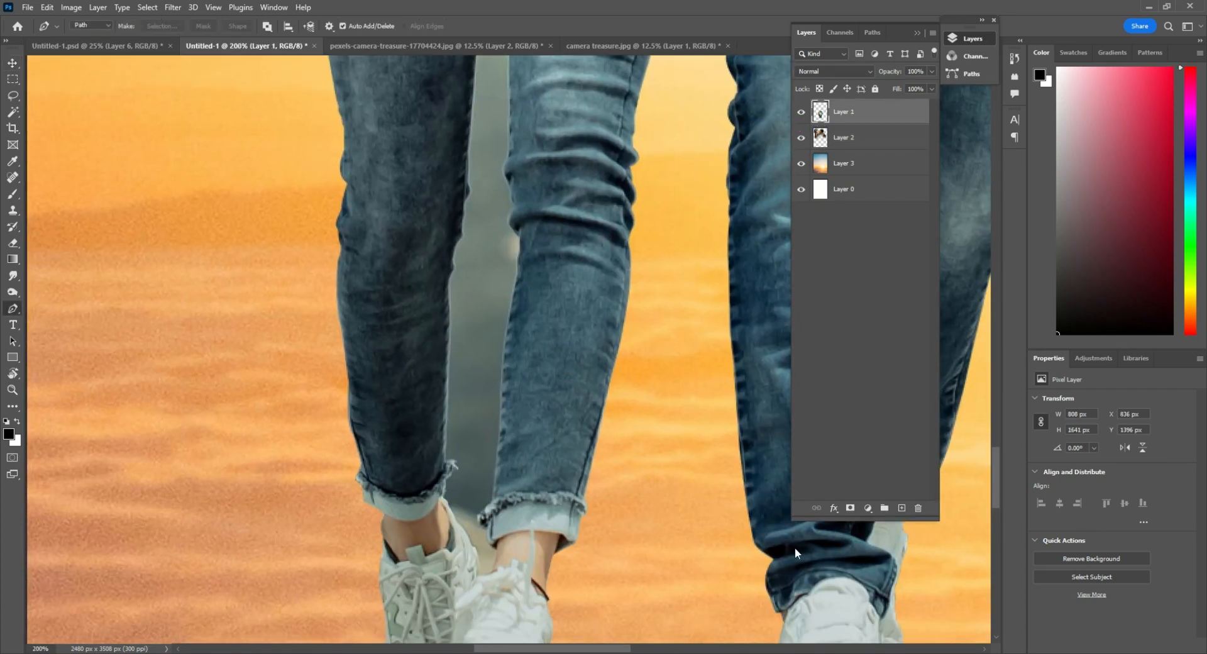
{"action": "left_click", "coordinate": [496, 553]}
{"action": "scroll", "coordinate": [492, 551], "scroll_direction": "up", "scroll_amount": 1}
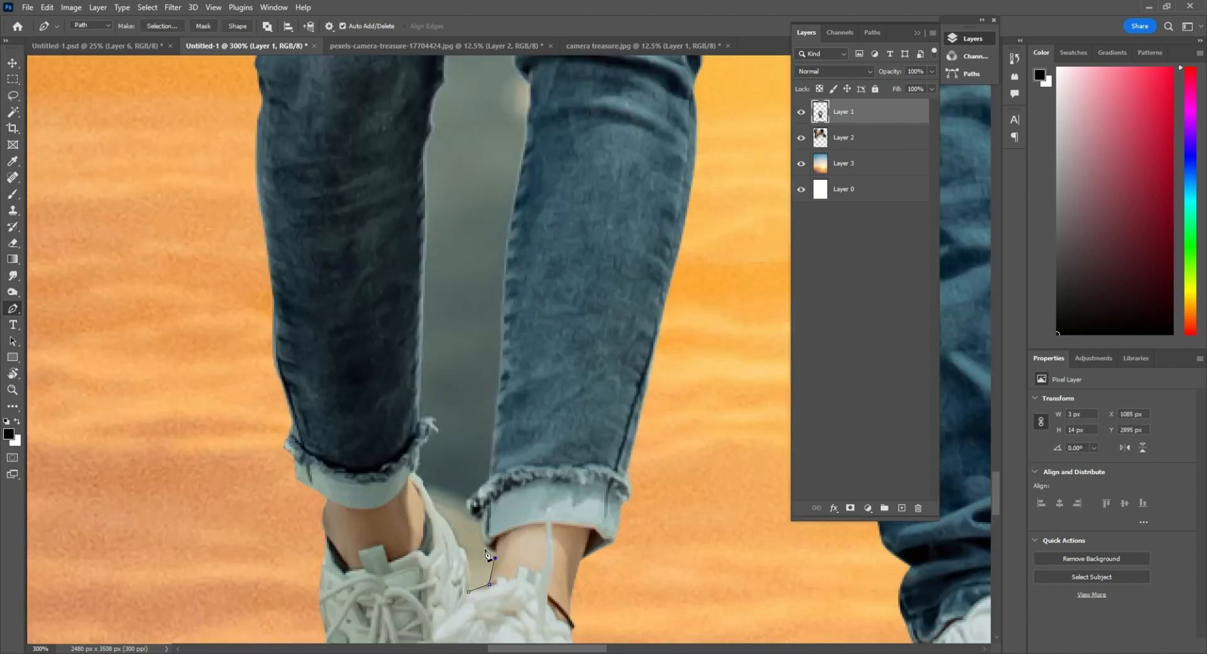
{"action": "scroll", "coordinate": [475, 484], "scroll_direction": "up", "scroll_amount": 1}
{"action": "left_click", "coordinate": [476, 500]}
{"action": "left_click", "coordinate": [494, 482]}
Continue the path up the inner edge of the woman's front leg to the top of the gap
{"action": "left_click_drag", "start_coordinate": [505, 462], "coordinate": [508, 564]}
{"action": "left_click", "coordinate": [510, 431]}
{"action": "left_click_drag", "start_coordinate": [535, 420], "coordinate": [540, 591]}
{"action": "left_click", "coordinate": [525, 465]}
{"action": "left_click_drag", "start_coordinate": [555, 265], "coordinate": [550, 417]}
{"action": "left_click", "coordinate": [551, 417]}
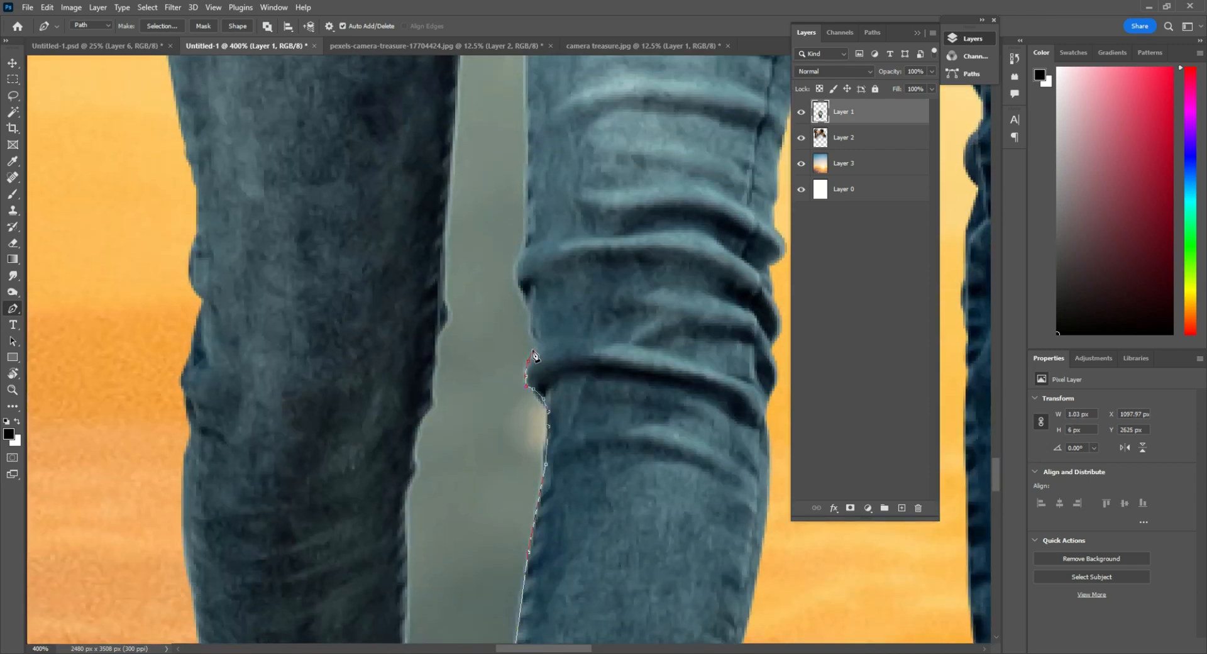
{"action": "left_click_drag", "start_coordinate": [564, 179], "coordinate": [585, 442]}
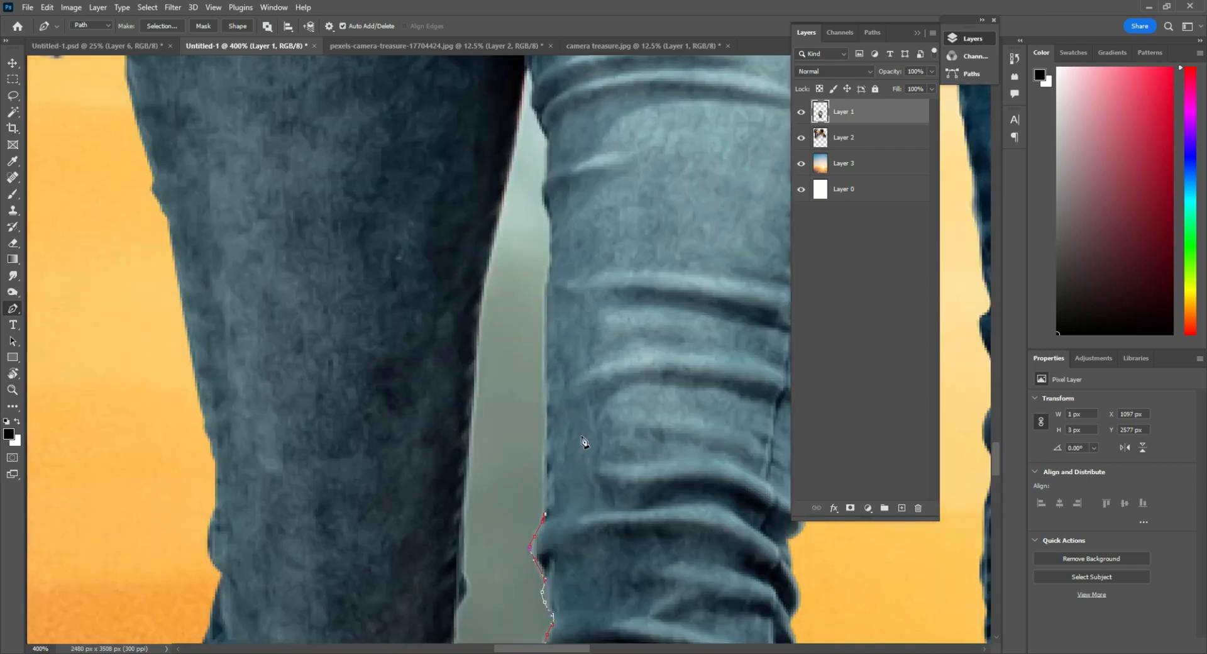
{"action": "left_click", "coordinate": [541, 188]}
{"action": "left_click", "coordinate": [552, 154]}
{"action": "left_click", "coordinate": [534, 102]}
Carry the path over the top of the gap and down the upper inner edge of the woman's rear leg
{"action": "left_click_drag", "start_coordinate": [548, 151], "coordinate": [590, 366]}
{"action": "left_click", "coordinate": [575, 296]}
{"action": "left_click", "coordinate": [567, 282]}
{"action": "left_click_drag", "start_coordinate": [551, 504], "coordinate": [588, 325]}
{"action": "key", "text": "ctrl+z"}
{"action": "left_click", "coordinate": [572, 377]}
{"action": "left_click_drag", "start_coordinate": [564, 471], "coordinate": [565, 301]}
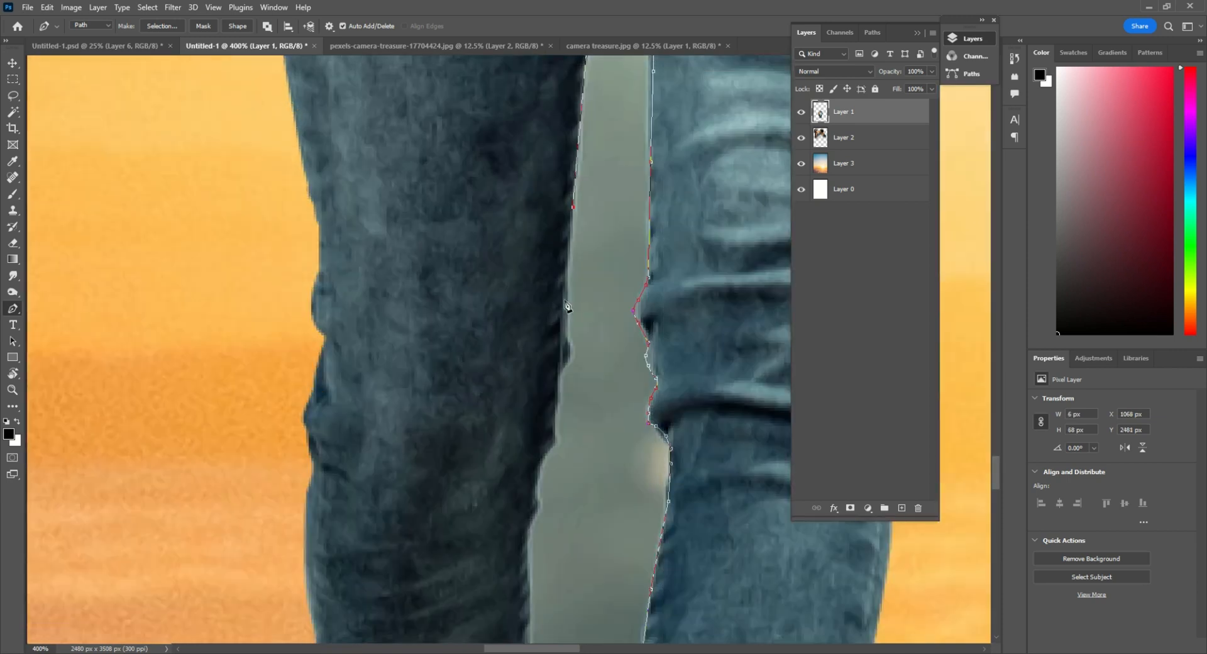
Trace the rest of the woman's rear leg down past the cuff and close the path at the shoes
{"action": "left_click", "coordinate": [555, 438]}
{"action": "left_click_drag", "start_coordinate": [553, 485], "coordinate": [571, 267]}
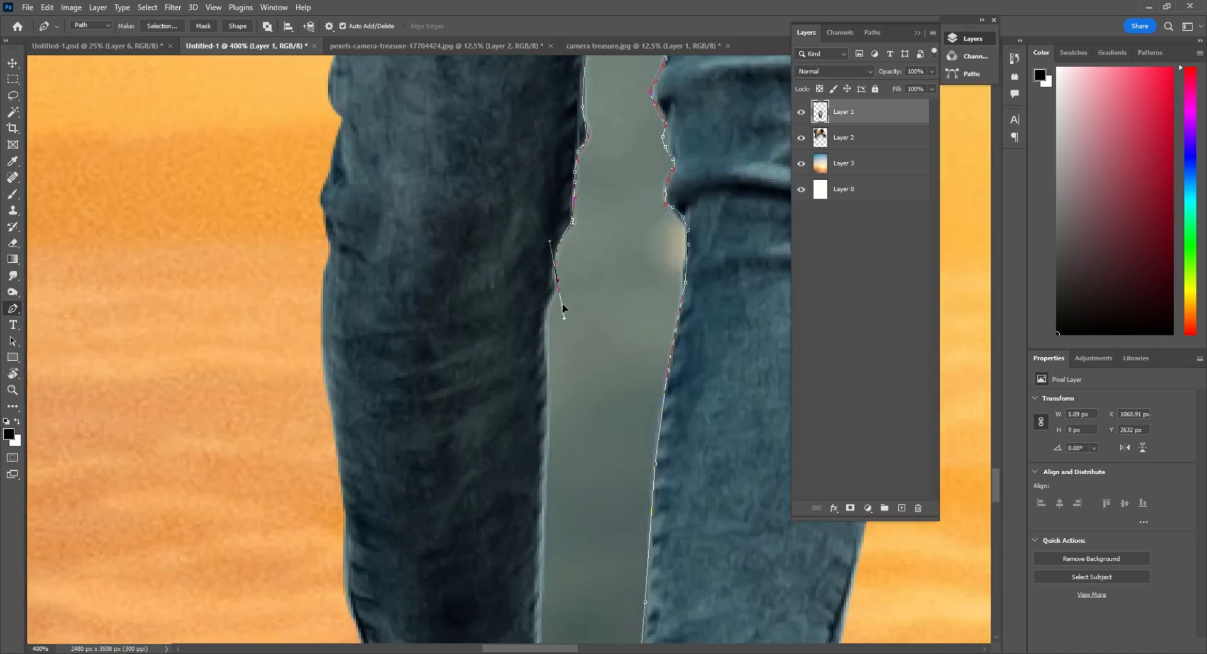
{"action": "left_click_drag", "start_coordinate": [543, 398], "coordinate": [572, 183]}
{"action": "left_click", "coordinate": [573, 333]}
{"action": "left_click_drag", "start_coordinate": [567, 419], "coordinate": [558, 248]}
{"action": "left_click", "coordinate": [558, 287]}
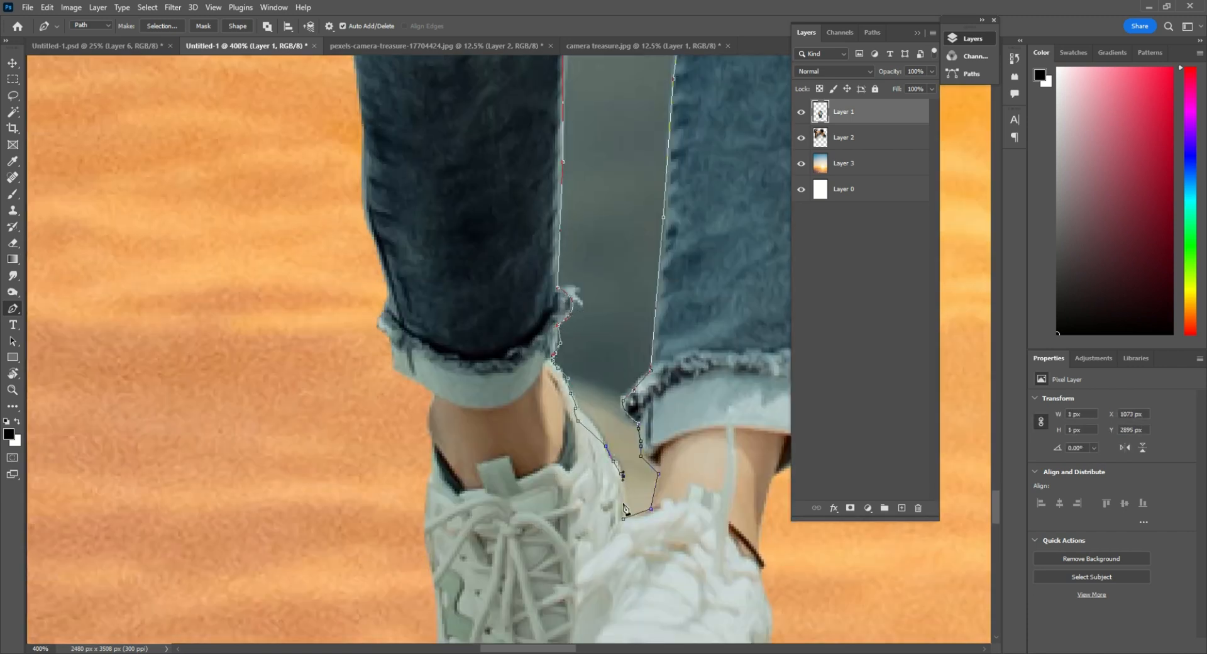
{"action": "left_click", "coordinate": [598, 322], "text": "alt"}
{"action": "left_click", "coordinate": [598, 322], "text": "alt"}
{"action": "left_click_drag", "start_coordinate": [571, 251], "coordinate": [409, 478]}
Turn the closed path into a selection and delete the grey background between the woman's legs
{"action": "right_click", "coordinate": [452, 97]}
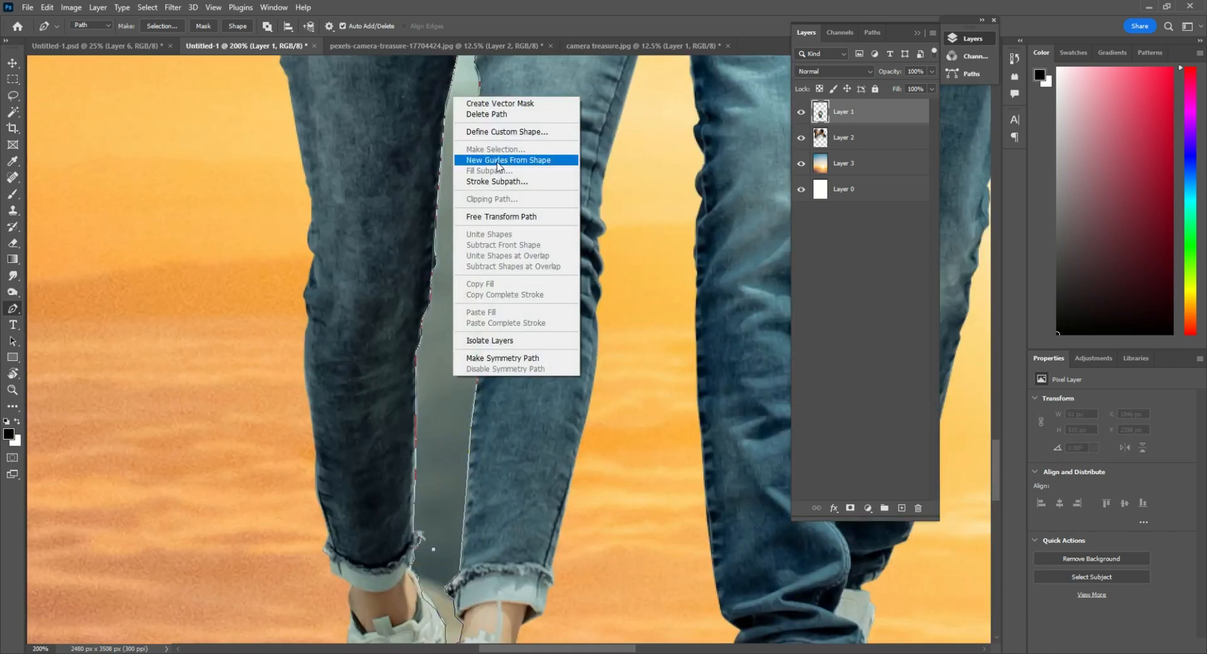
{"action": "right_click", "coordinate": [444, 263]}
{"action": "left_click", "coordinate": [462, 316]}
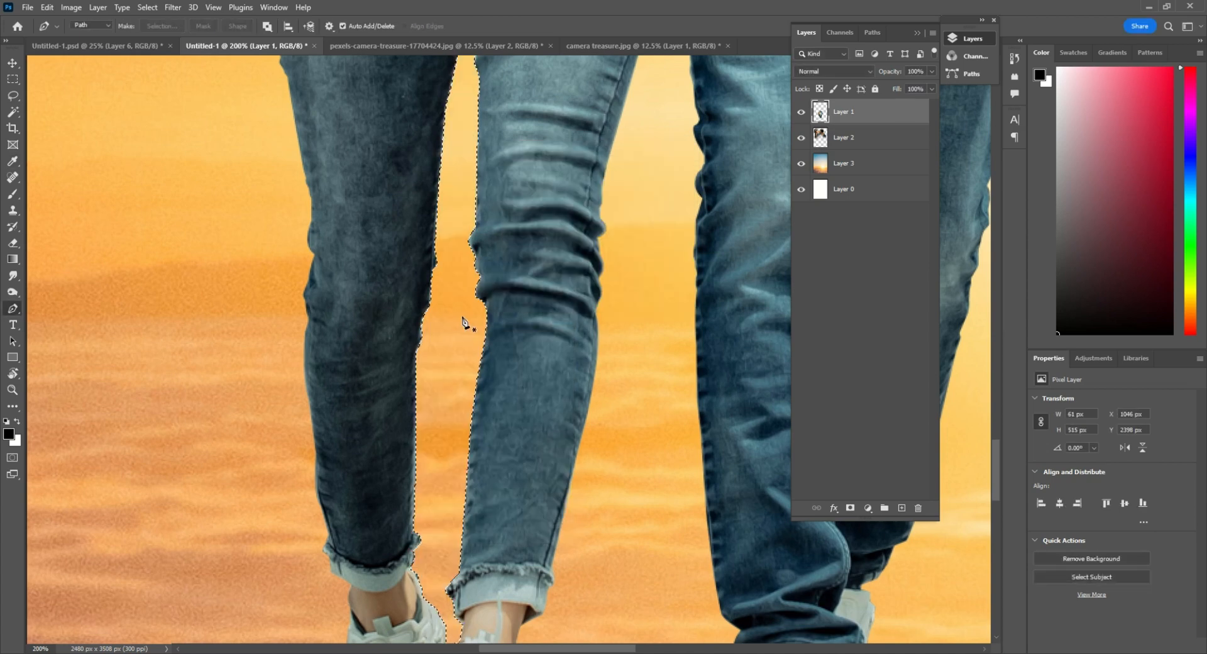
{"action": "scroll", "coordinate": [574, 337], "scroll_direction": "down", "scroll_amount": 10}
{"action": "scroll", "coordinate": [398, 399], "scroll_direction": "down", "scroll_amount": 3}
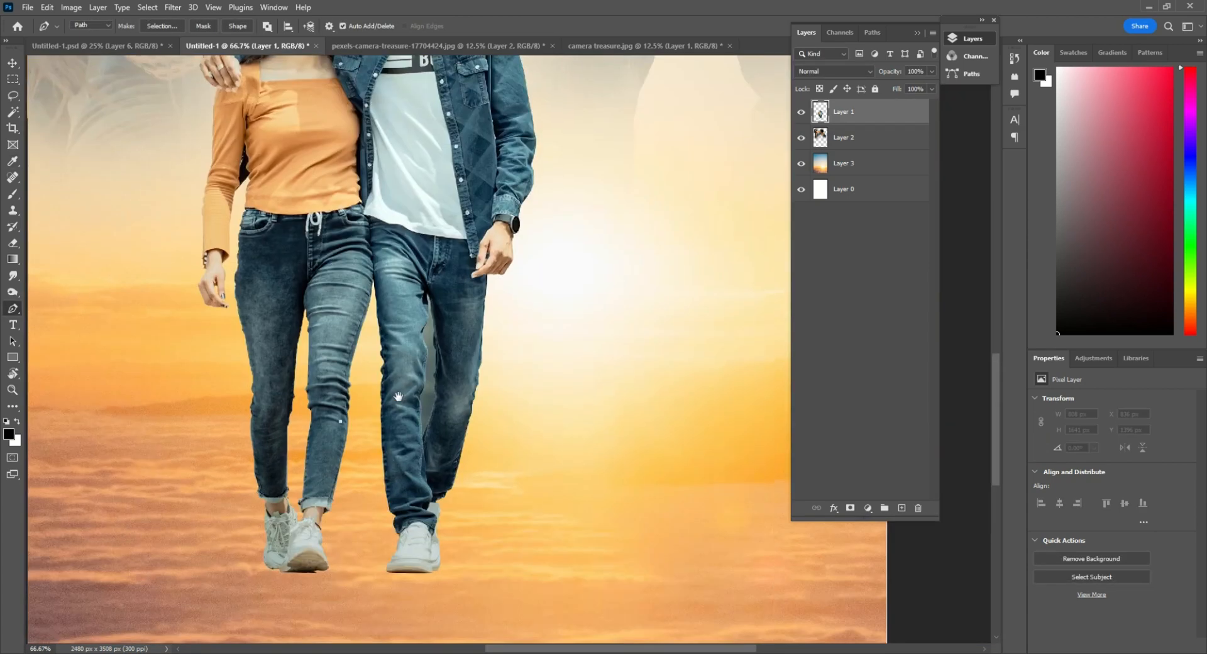
Start a Pen path in the grey gap between the man's legs, tracing the rear leg's inner edge up to the crotch
{"action": "scroll", "coordinate": [605, 256], "scroll_direction": "up", "scroll_amount": 3}
{"action": "scroll", "coordinate": [604, 256], "scroll_direction": "up", "scroll_amount": 3}
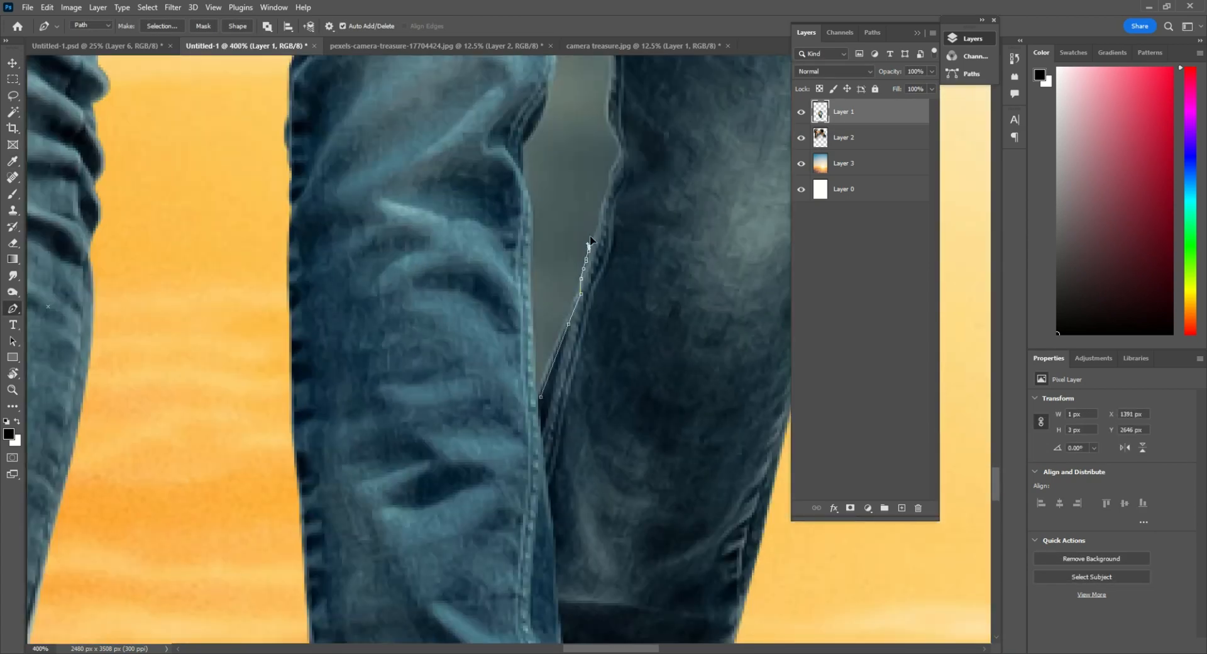
{"action": "left_click_drag", "start_coordinate": [629, 259], "coordinate": [577, 451]}
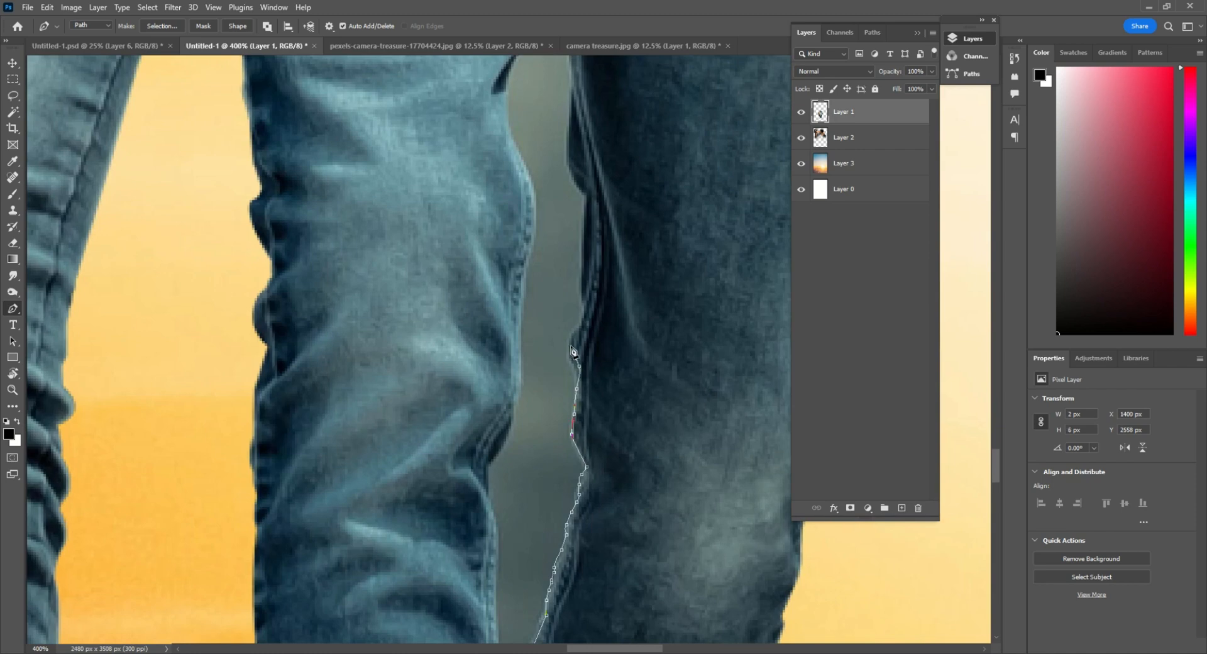
{"action": "left_click", "coordinate": [585, 202]}
{"action": "left_click_drag", "start_coordinate": [590, 164], "coordinate": [589, 393]}
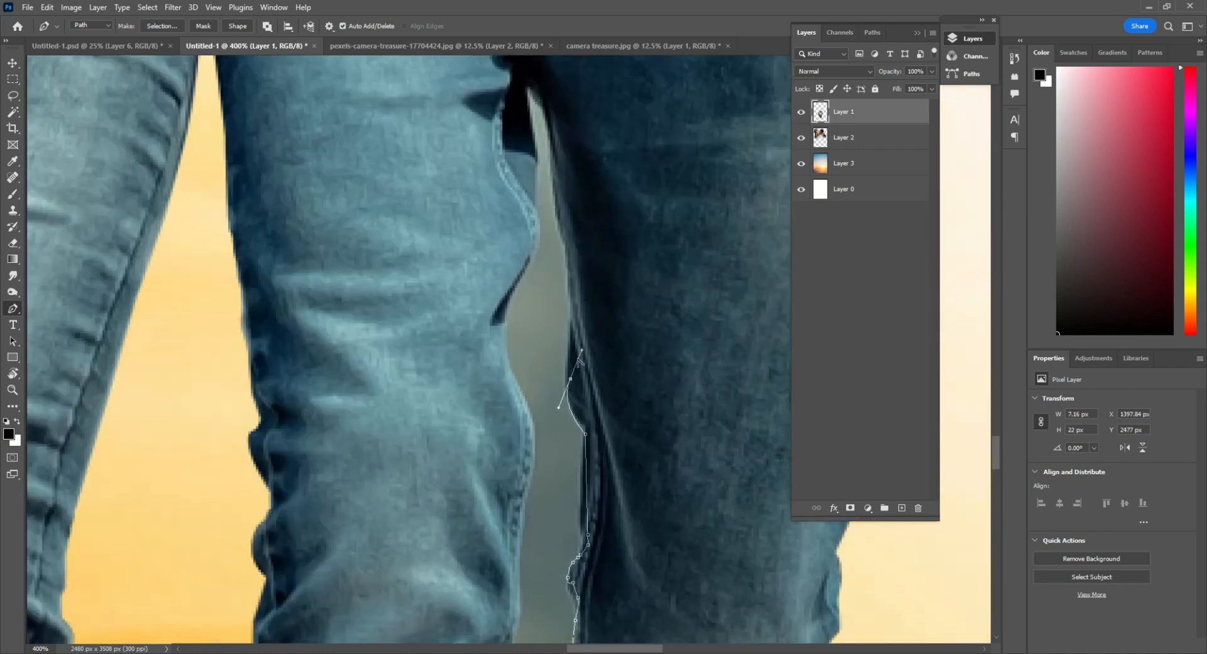
{"action": "left_click_drag", "start_coordinate": [578, 270], "coordinate": [592, 393]}
{"action": "left_click", "coordinate": [580, 369]}
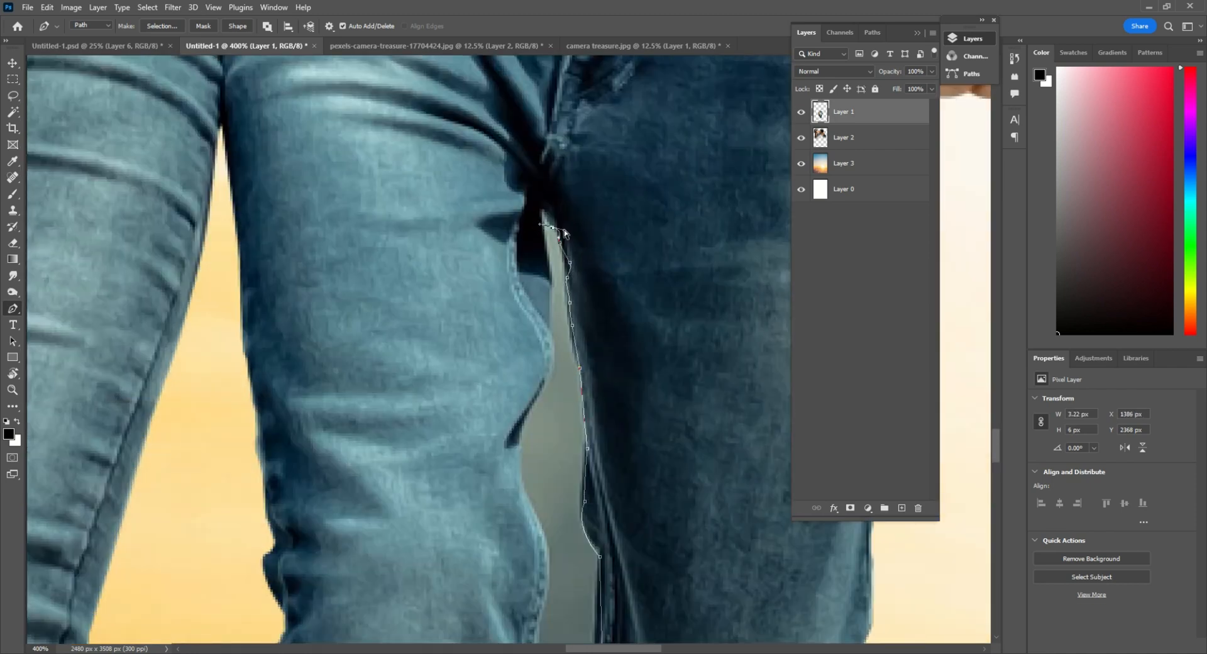
Trace the inner edge of the man's front leg back down and close the path at the bottom of the gap
{"action": "left_click_drag", "start_coordinate": [549, 345], "coordinate": [607, 213]}
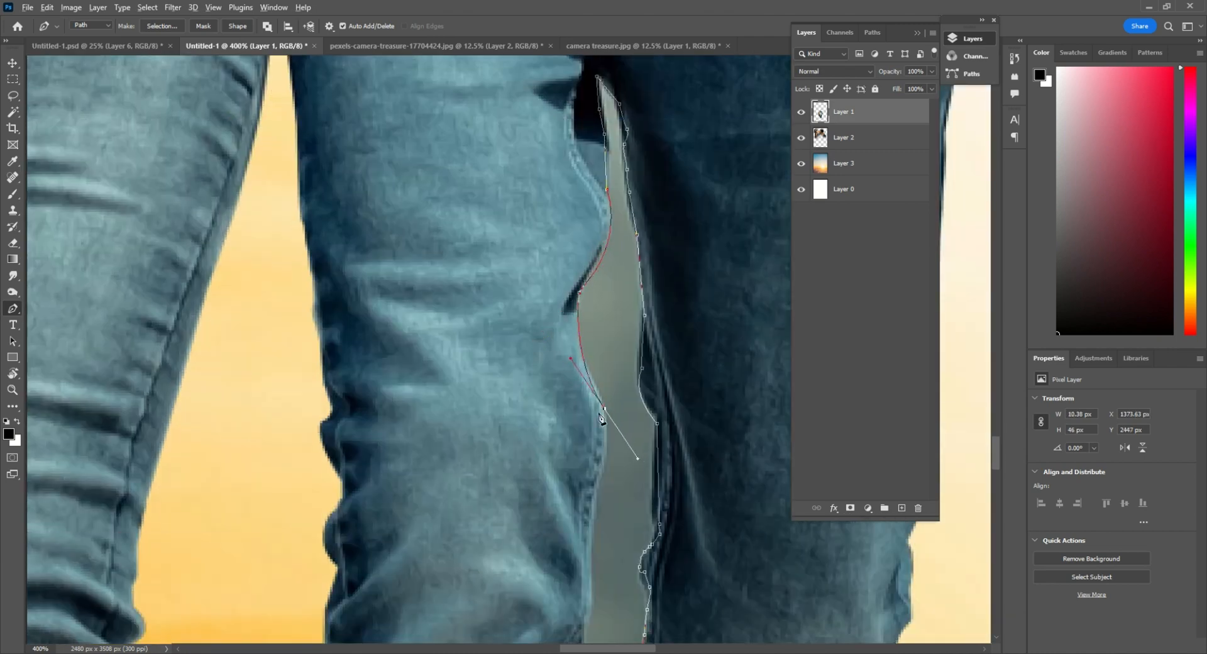
{"action": "left_click_drag", "start_coordinate": [602, 401], "coordinate": [631, 226]}
{"action": "left_click", "coordinate": [622, 314]}
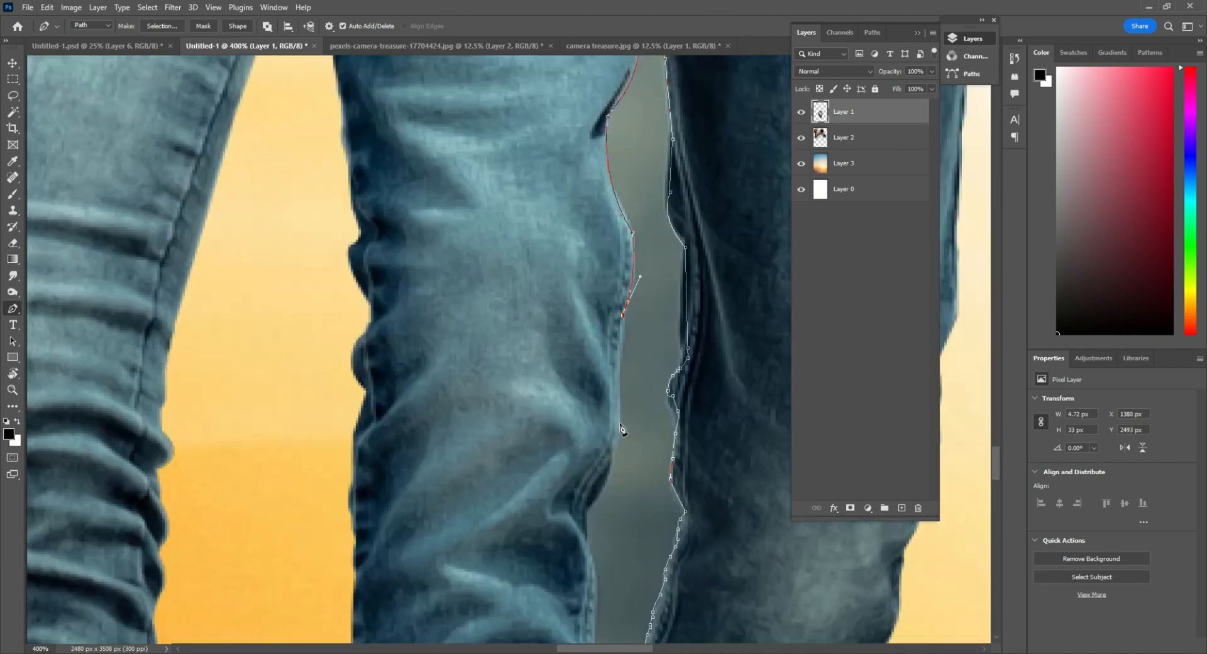
{"action": "left_click_drag", "start_coordinate": [605, 454], "coordinate": [638, 254]}
{"action": "left_click_drag", "start_coordinate": [623, 314], "coordinate": [602, 375]}
{"action": "left_click", "coordinate": [648, 383]}
Convert the path to a selection, delete the grey background between the man's legs and deselect
{"action": "right_click", "coordinate": [666, 201]}
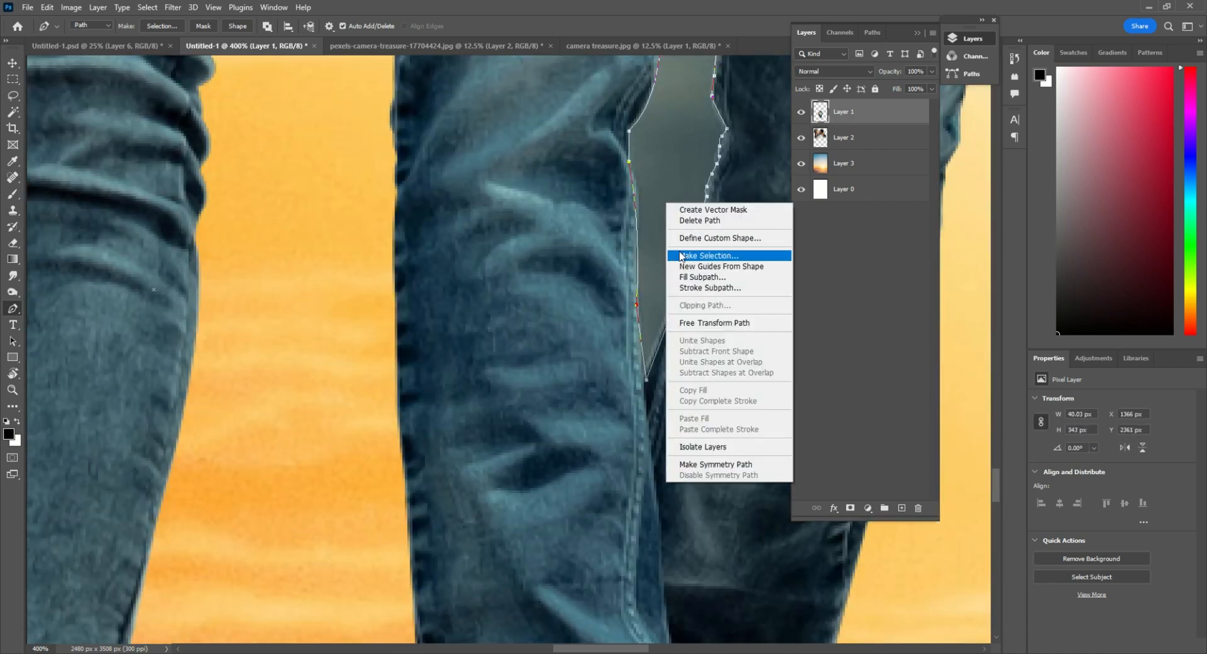
{"action": "left_click", "coordinate": [683, 256]}
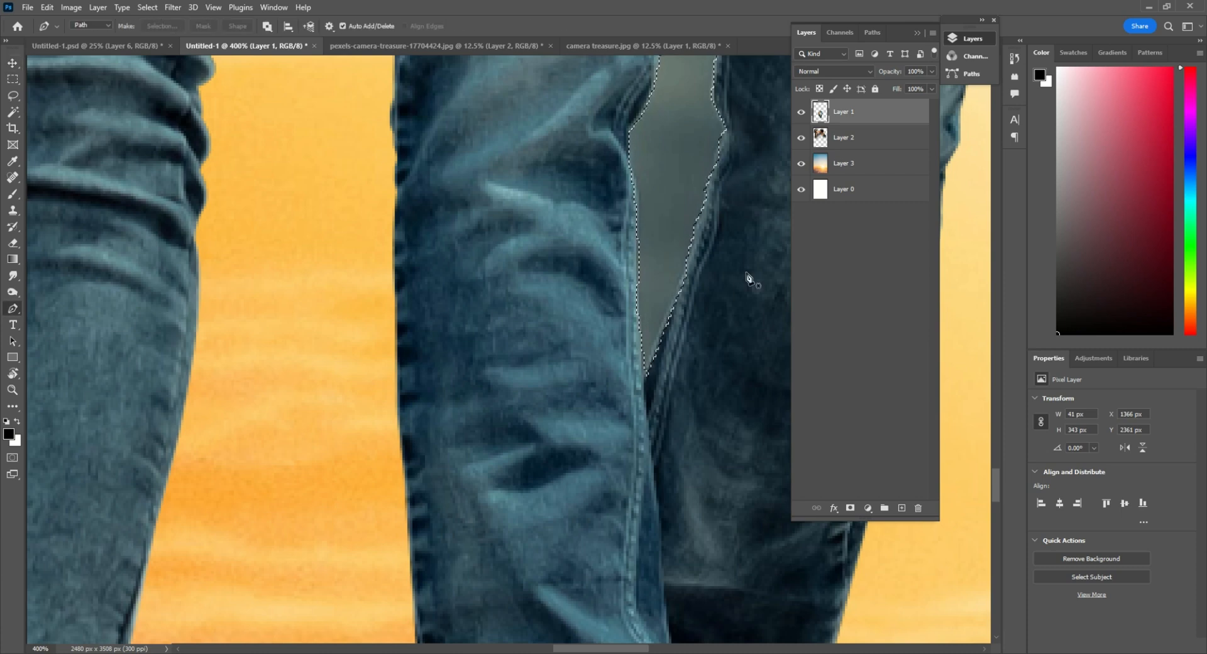
{"action": "left_click", "coordinate": [801, 112]}
{"action": "left_click", "coordinate": [801, 112]}
{"action": "scroll", "coordinate": [679, 210], "scroll_direction": "down", "scroll_amount": 2}
{"action": "left_click_drag", "start_coordinate": [679, 210], "coordinate": [604, 485]}
{"action": "key", "text": "Delete"}
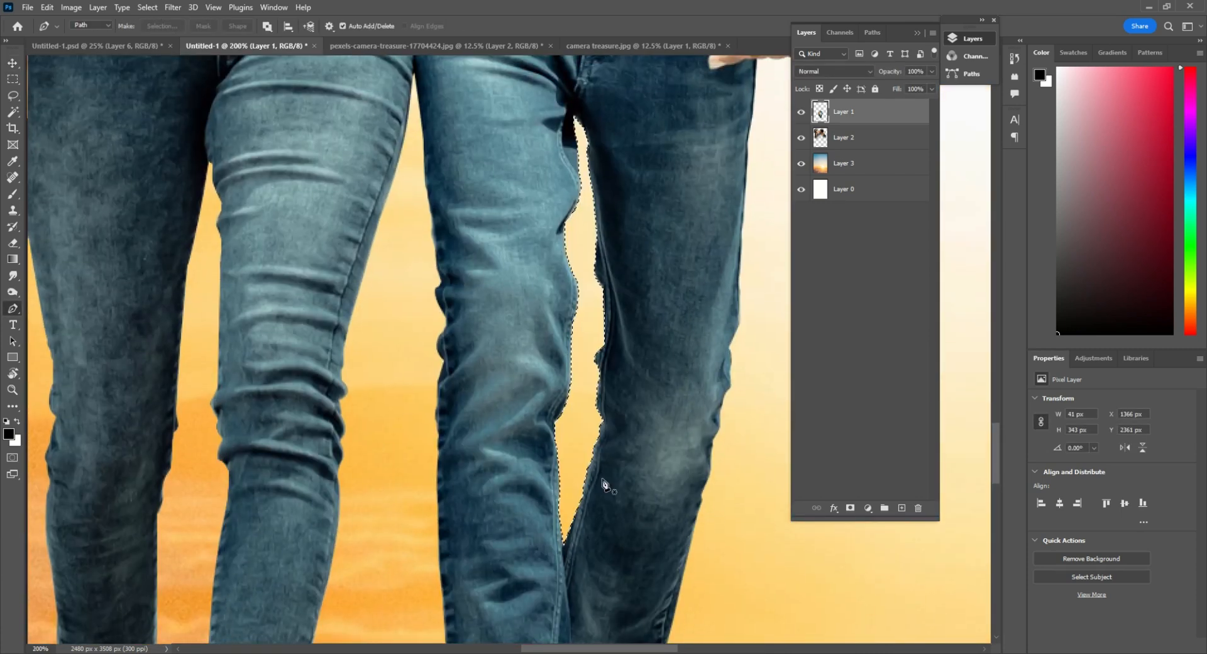
{"action": "key", "text": "ctrl+d"}
Raise the full-length couple's contrast to 100 with Brightness/Contrast, leaving brightness at 0
{"action": "scroll", "coordinate": [579, 325], "scroll_direction": "down", "scroll_amount": 4}
{"action": "key", "text": "v"}
{"action": "left_click_drag", "start_coordinate": [587, 206], "coordinate": [551, 308]}
{"action": "scroll", "coordinate": [550, 308], "scroll_direction": "down", "scroll_amount": 1}
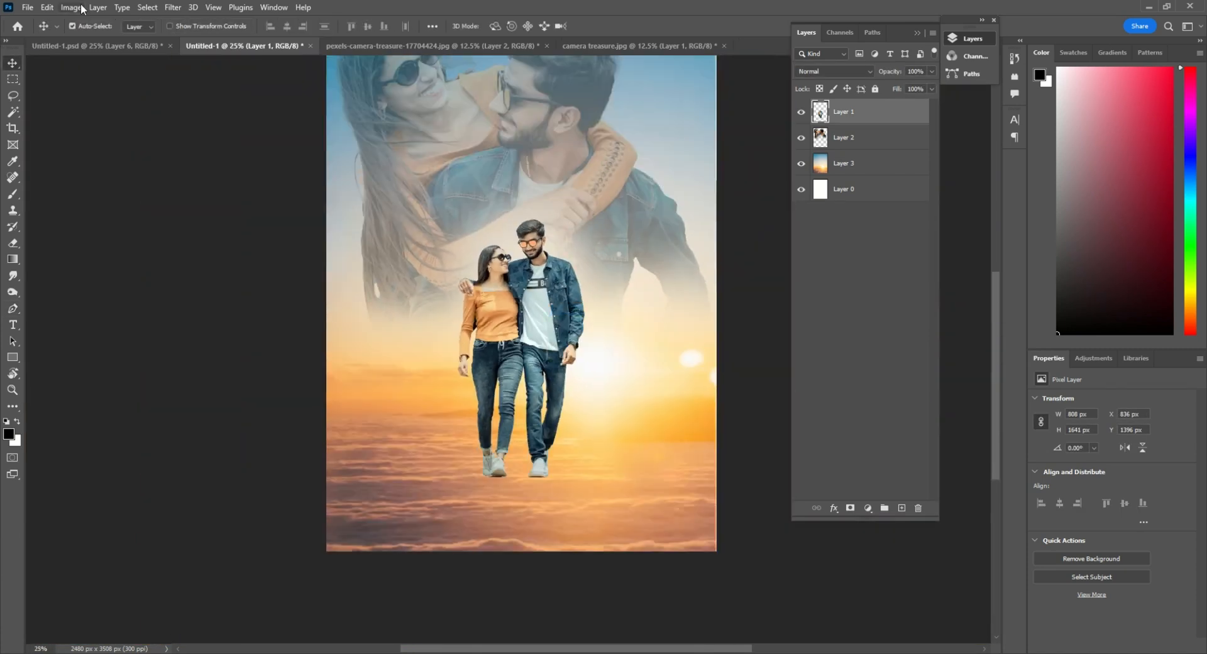
{"action": "left_click", "coordinate": [72, 7]}
{"action": "mouse_move", "coordinate": [81, 42]}
{"action": "left_click", "coordinate": [217, 42]}
{"action": "left_click_drag", "start_coordinate": [811, 212], "coordinate": [883, 217]}
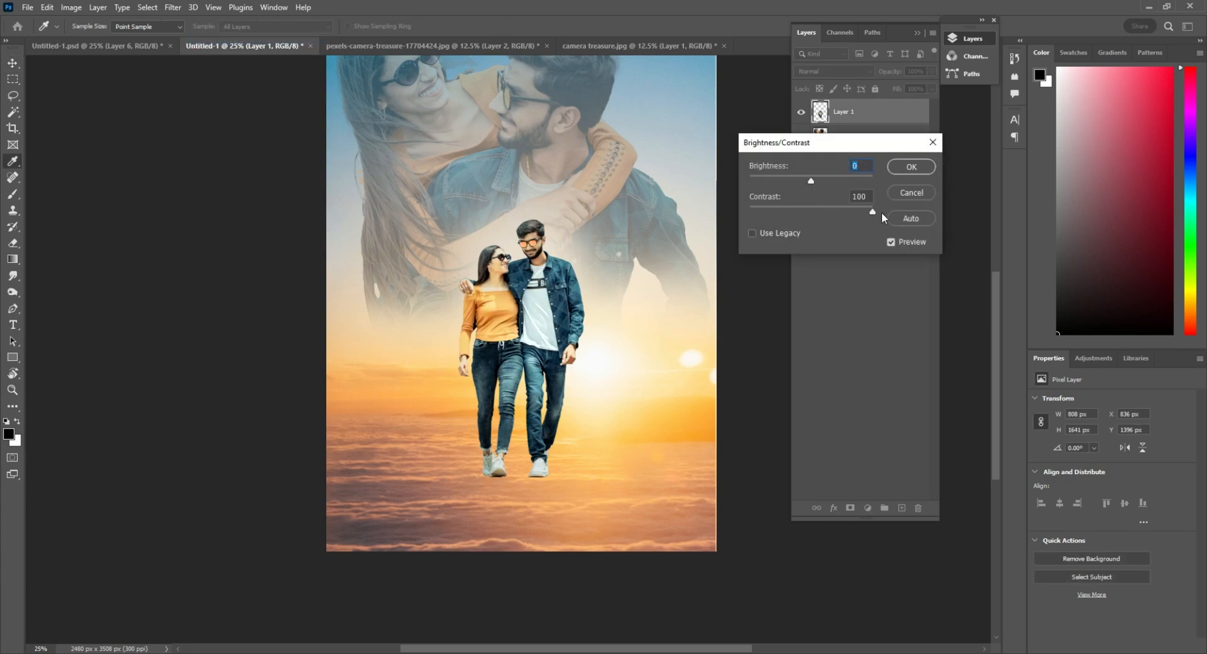
{"action": "key", "text": "Tab"}
{"action": "left_click", "coordinate": [574, 376], "text": "ctrl"}
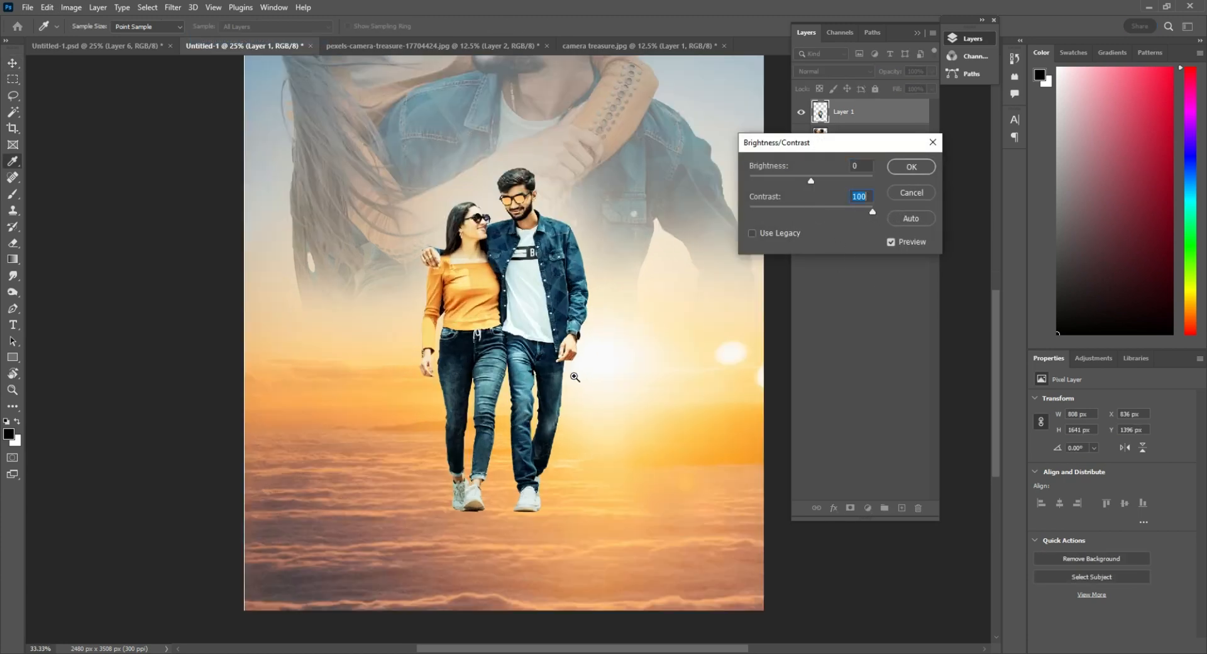
{"action": "left_click", "coordinate": [926, 195]}
Set up a soft black brush with 0% hardness and make the sunset sky layer, Layer 3, the painting target
{"action": "key", "text": "v"}
{"action": "key", "text": "ctrl+minus"}
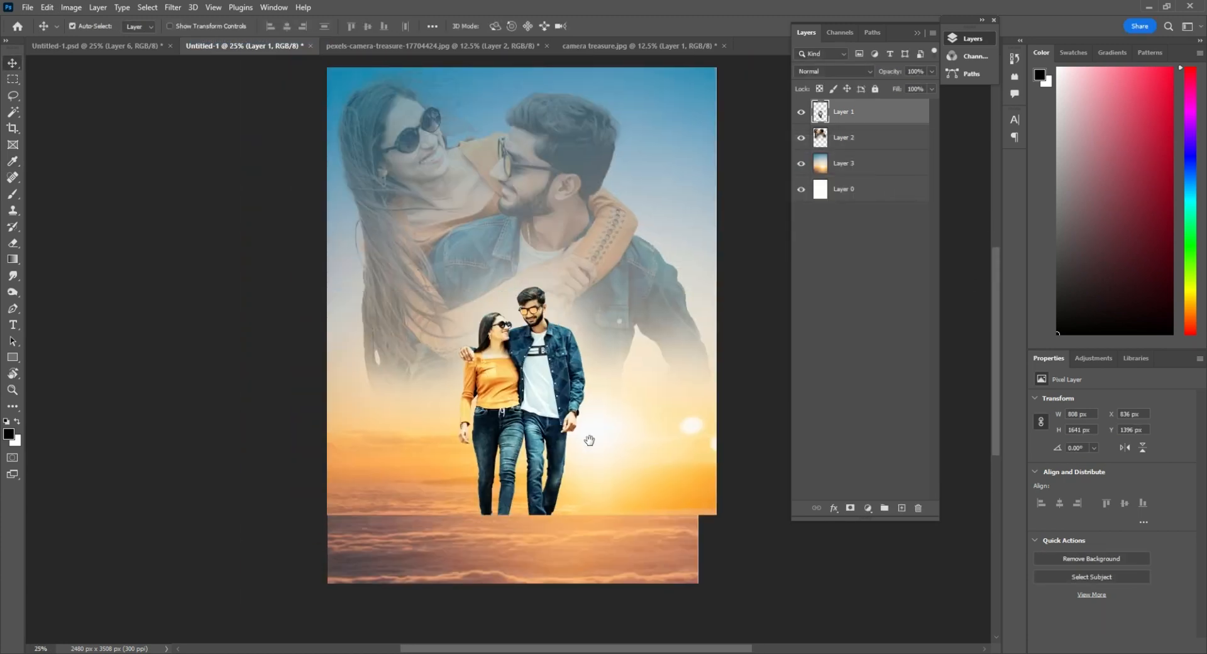
{"action": "left_click", "coordinate": [529, 531], "text": "ctrl"}
{"action": "left_click", "coordinate": [529, 532], "text": "ctrl"}
{"action": "left_click", "coordinate": [530, 532], "text": "ctrl"}
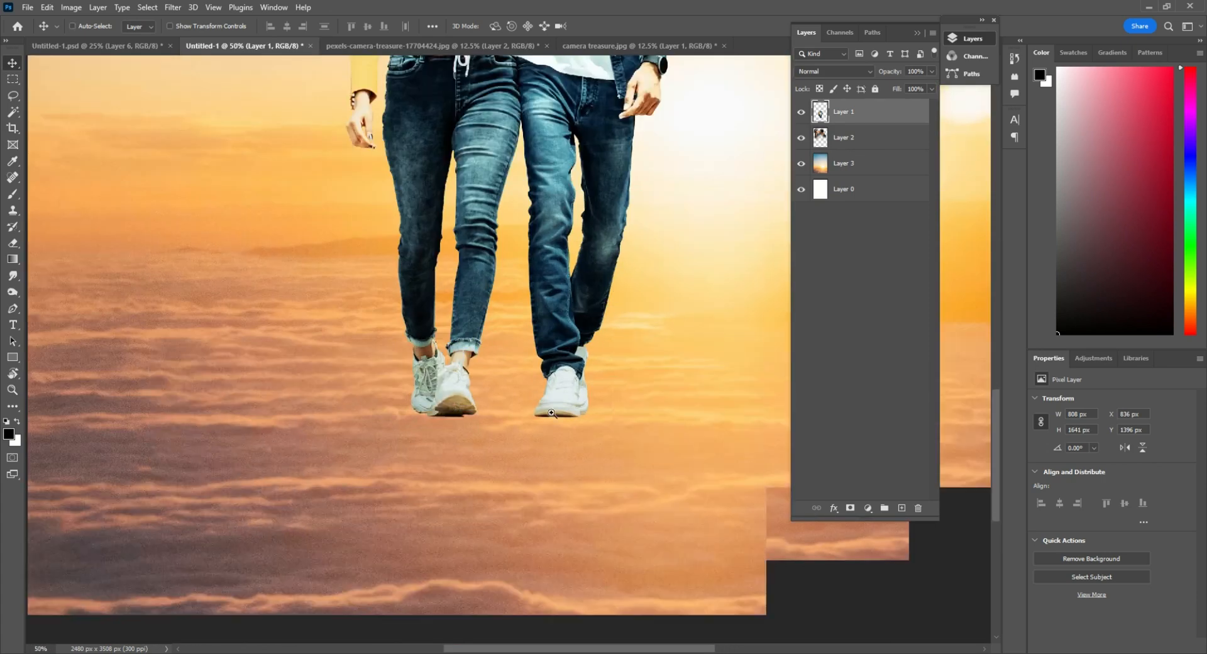
{"action": "left_click", "coordinate": [585, 433], "text": "ctrl"}
{"action": "left_click", "coordinate": [585, 434], "text": "ctrl"}
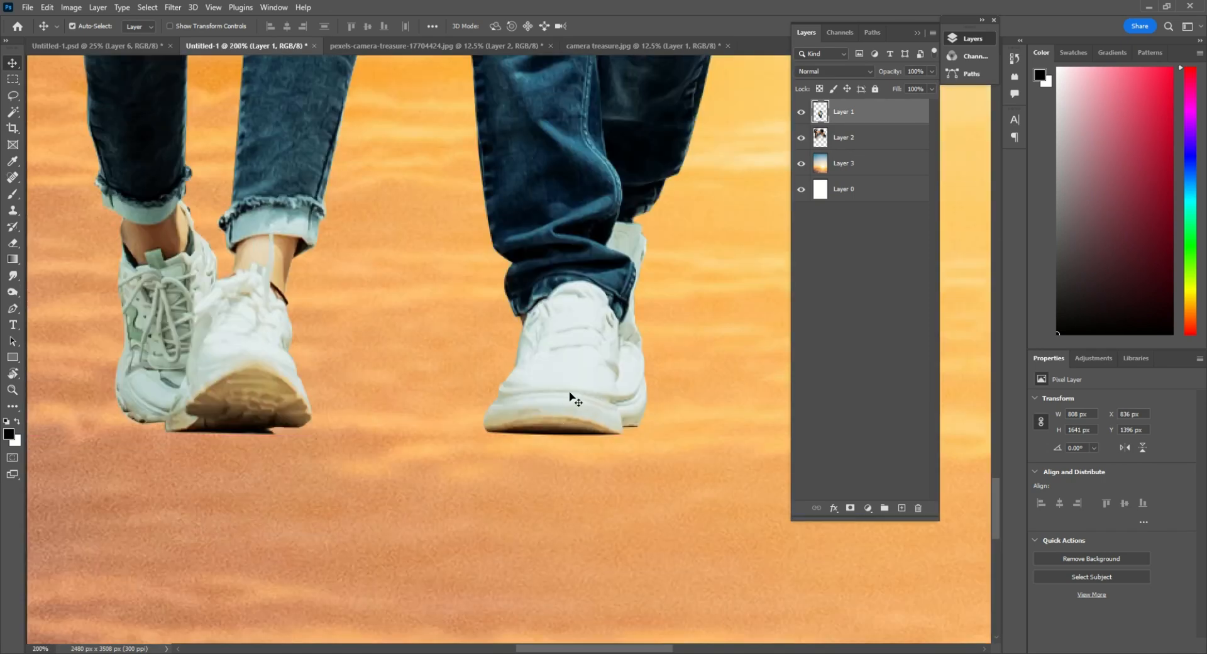
{"action": "key", "text": "b"}
{"action": "right_click", "coordinate": [577, 398]}
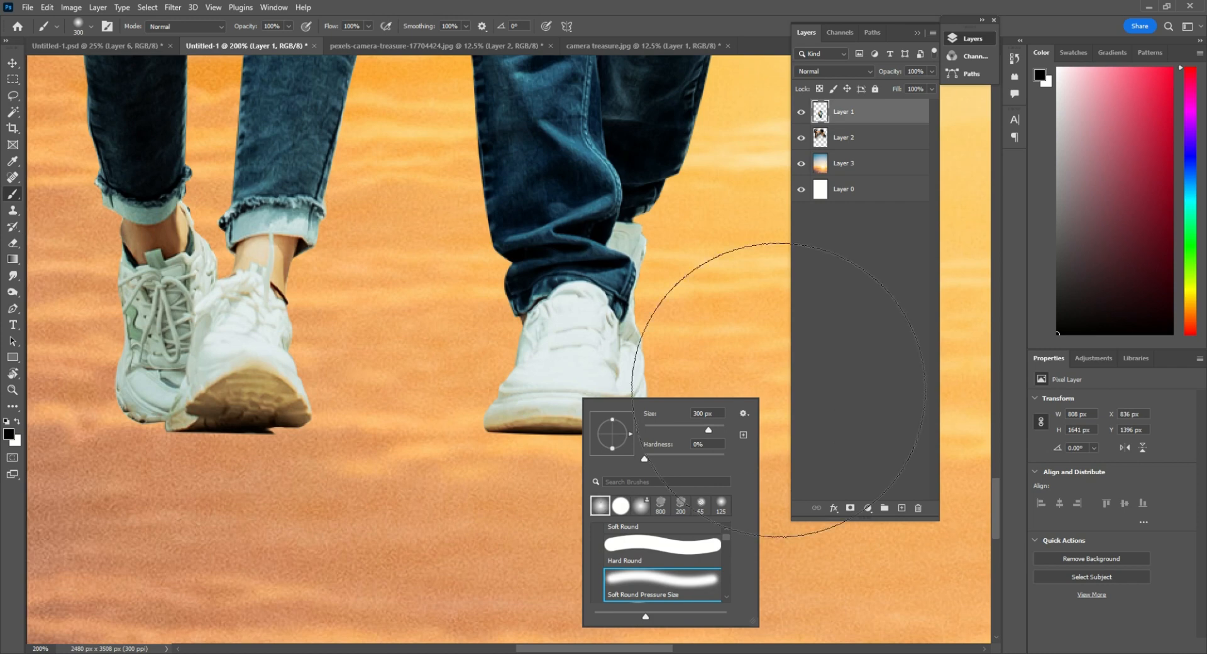
{"action": "left_click", "coordinate": [461, 275], "text": "ctrl+alt"}
{"action": "left_click", "coordinate": [461, 275], "text": "ctrl+alt"}
{"action": "left_click", "coordinate": [462, 276], "text": "ctrl+alt"}
{"action": "left_click", "coordinate": [461, 275], "text": "ctrl+alt"}
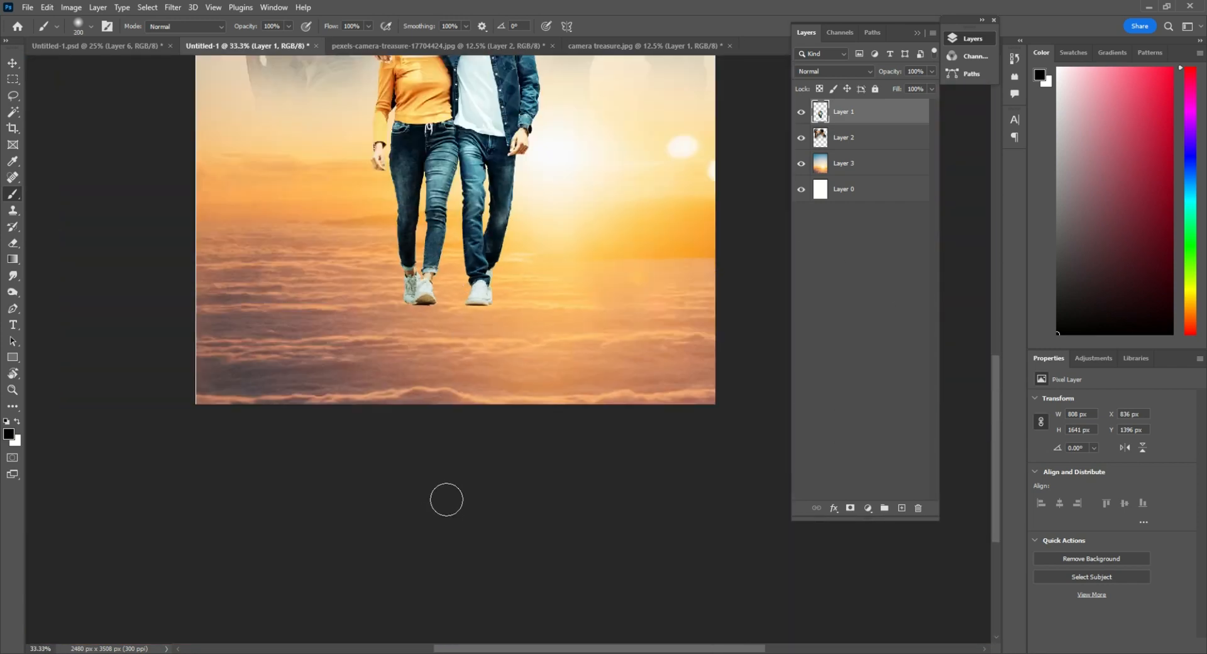
{"action": "left_click", "coordinate": [857, 168]}
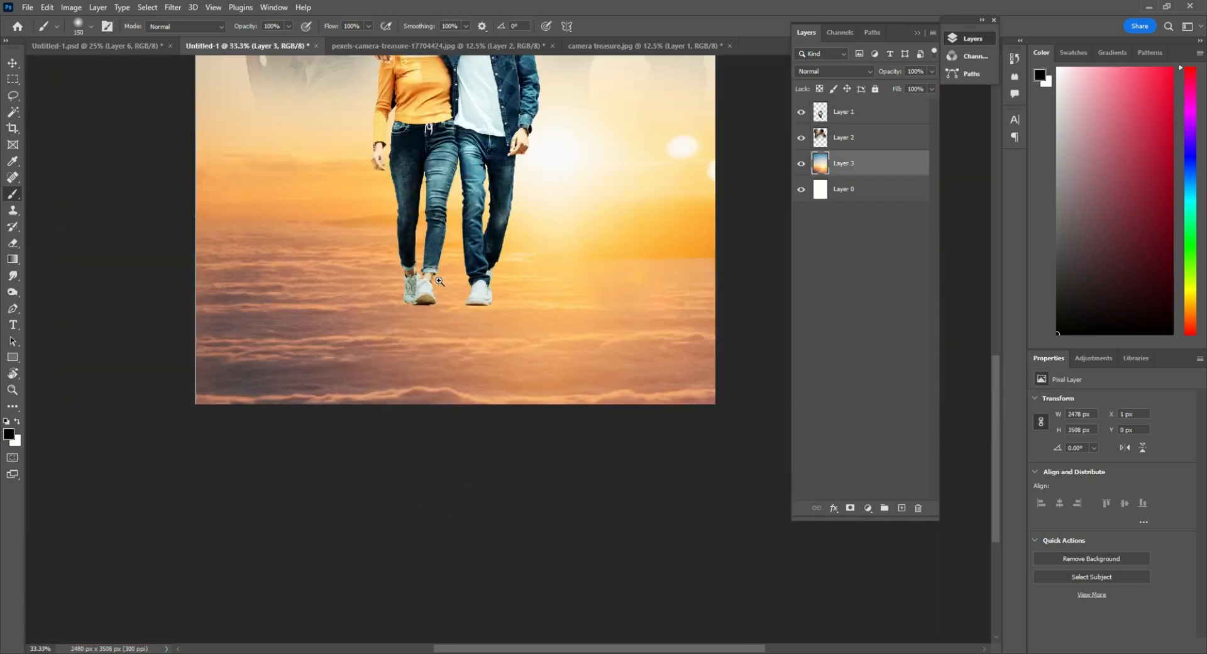
Paint a soft black contact shadow on the sky layer around the soles of the woman's shoes with a 35 px brush
{"action": "left_click", "coordinate": [439, 282], "text": "ctrl"}
{"action": "left_click", "coordinate": [439, 282], "text": "ctrl"}
{"action": "left_click", "coordinate": [439, 281], "text": "ctrl"}
{"action": "left_click", "coordinate": [439, 282], "text": "ctrl"}
{"action": "left_click_drag", "start_coordinate": [367, 381], "coordinate": [502, 390]}
{"action": "left_click", "coordinate": [470, 399], "text": "ctrl"}
{"action": "left_click", "coordinate": [469, 398], "text": "ctrl"}
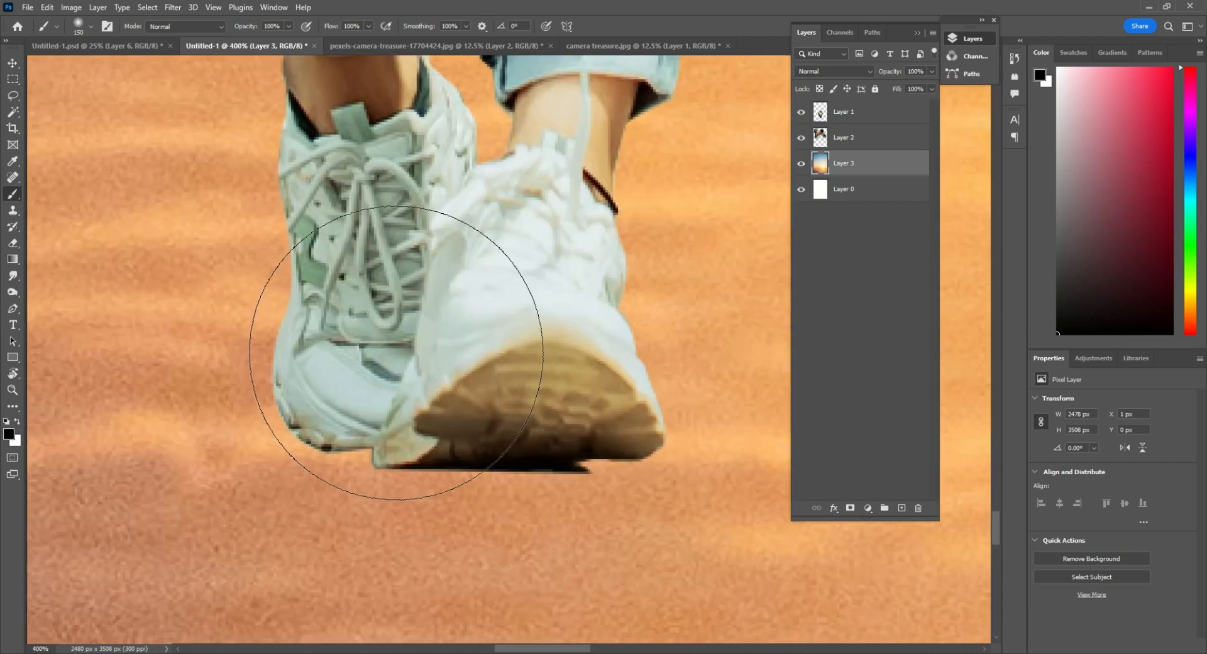
{"action": "key", "text": "bracketleft"}
{"action": "key", "text": "bracketleft"}
{"action": "key", "text": "bracketleft"}
{"action": "key", "text": "bracketleft"}
{"action": "key", "text": "bracketleft"}
{"action": "key", "text": "bracketleft"}
{"action": "key", "text": "bracketleft"}
{"action": "key", "text": "bracketleft"}
{"action": "key", "text": "bracketleft"}
{"action": "key", "text": "bracketleft"}
{"action": "mouse_move", "coordinate": [340, 402]}
{"action": "left_mouse_down"}
{"action": "mouse_move", "coordinate": [313, 382]}
{"action": "mouse_move", "coordinate": [335, 422]}
{"action": "mouse_move", "coordinate": [379, 417]}
{"action": "left_mouse_up"}
{"action": "left_click_drag", "start_coordinate": [458, 436], "coordinate": [597, 439]}
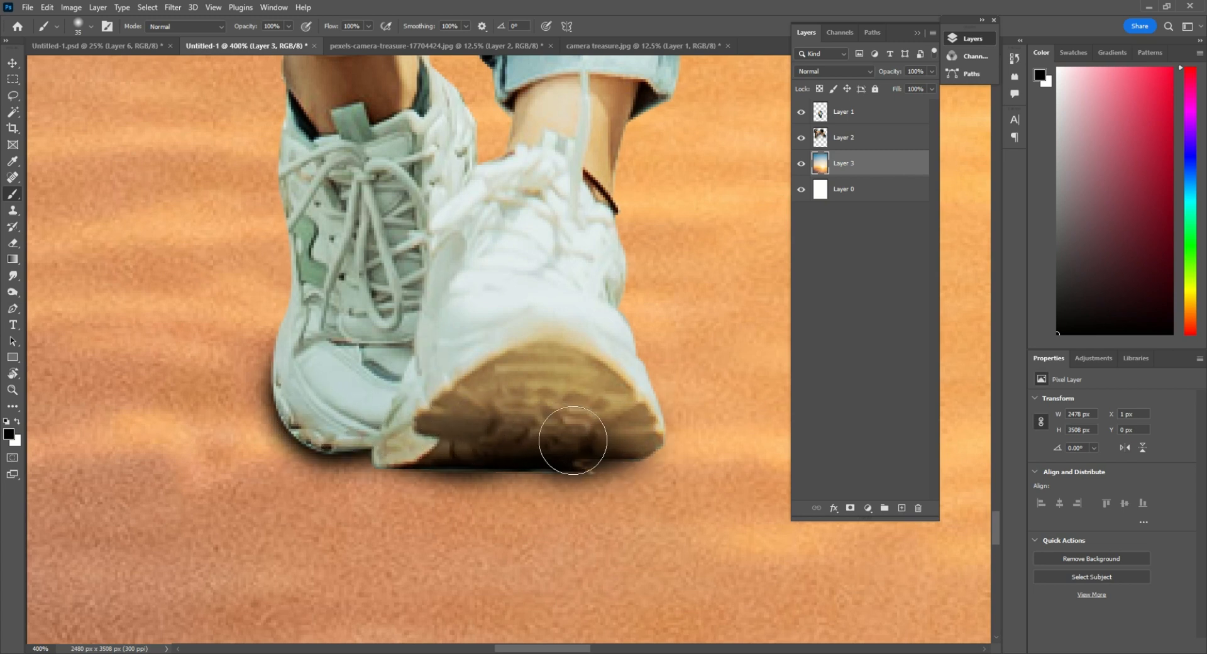
{"action": "mouse_move", "coordinate": [573, 440]}
{"action": "left_mouse_down"}
{"action": "mouse_move", "coordinate": [642, 423]}
{"action": "mouse_move", "coordinate": [572, 454]}
{"action": "mouse_move", "coordinate": [439, 431]}
{"action": "left_mouse_up"}
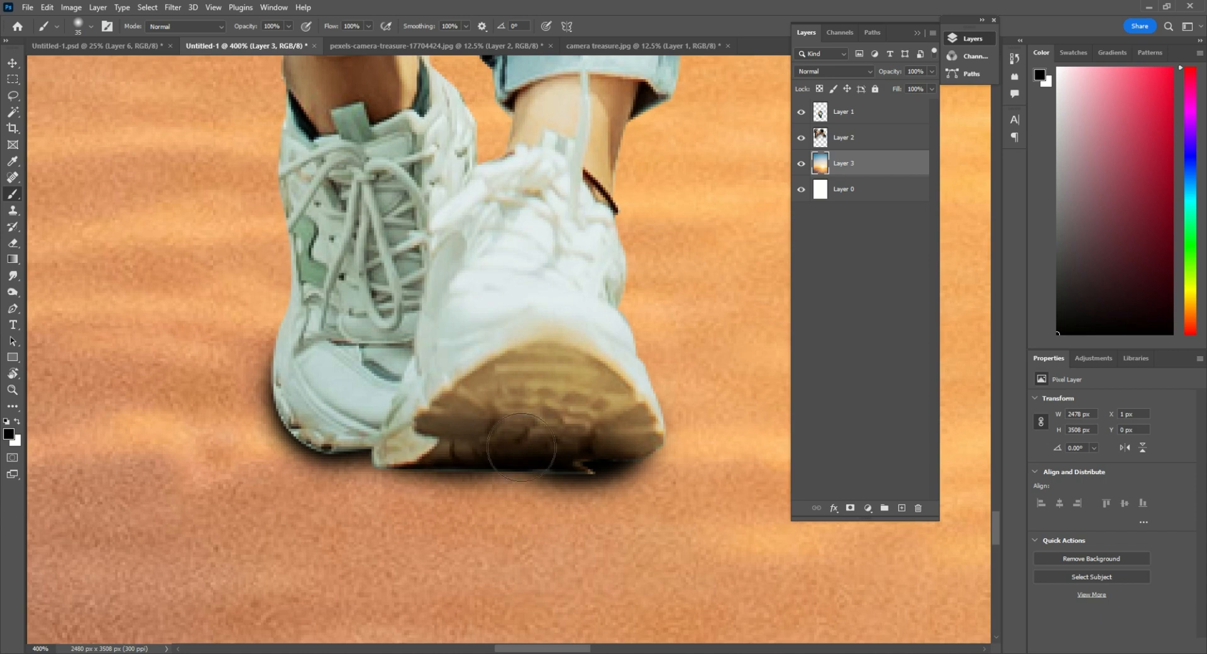
Paint a matching soft black contact shadow under both of the man's shoes on the sky layer
{"action": "key", "text": "ctrl+minus"}
{"action": "key", "text": "ctrl+minus"}
{"action": "key", "text": "ctrl+minus"}
{"action": "key", "text": "ctrl+minus"}
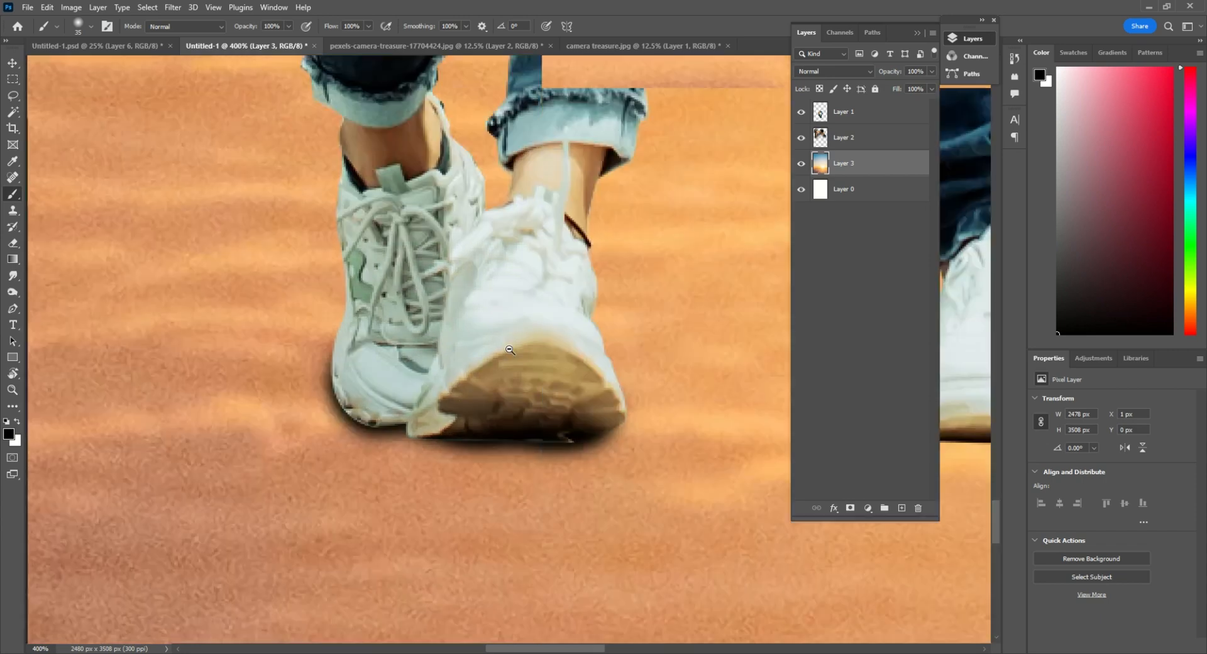
{"action": "left_click_drag", "start_coordinate": [619, 359], "coordinate": [490, 414]}
{"action": "left_click", "coordinate": [490, 420], "text": "ctrl"}
{"action": "left_click", "coordinate": [491, 420], "text": "ctrl"}
{"action": "left_click", "coordinate": [490, 420], "text": "ctrl"}
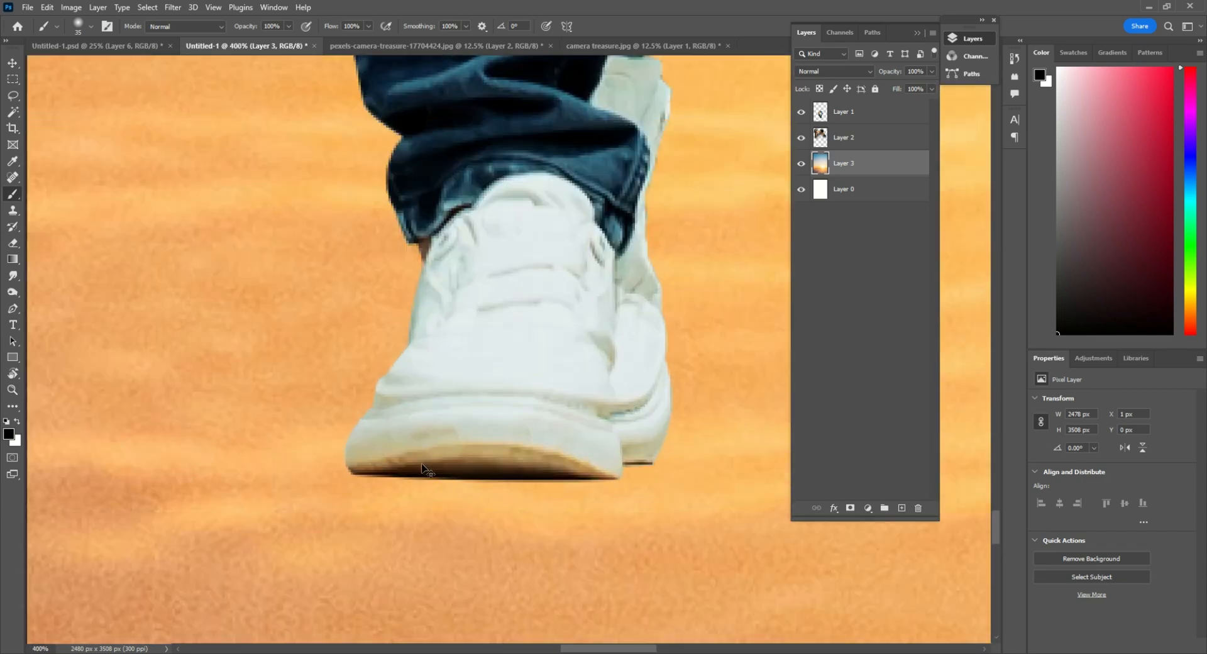
{"action": "mouse_move", "coordinate": [457, 451]}
{"action": "left_mouse_down"}
{"action": "mouse_move", "coordinate": [574, 452]}
{"action": "mouse_move", "coordinate": [614, 431]}
{"action": "left_mouse_up"}
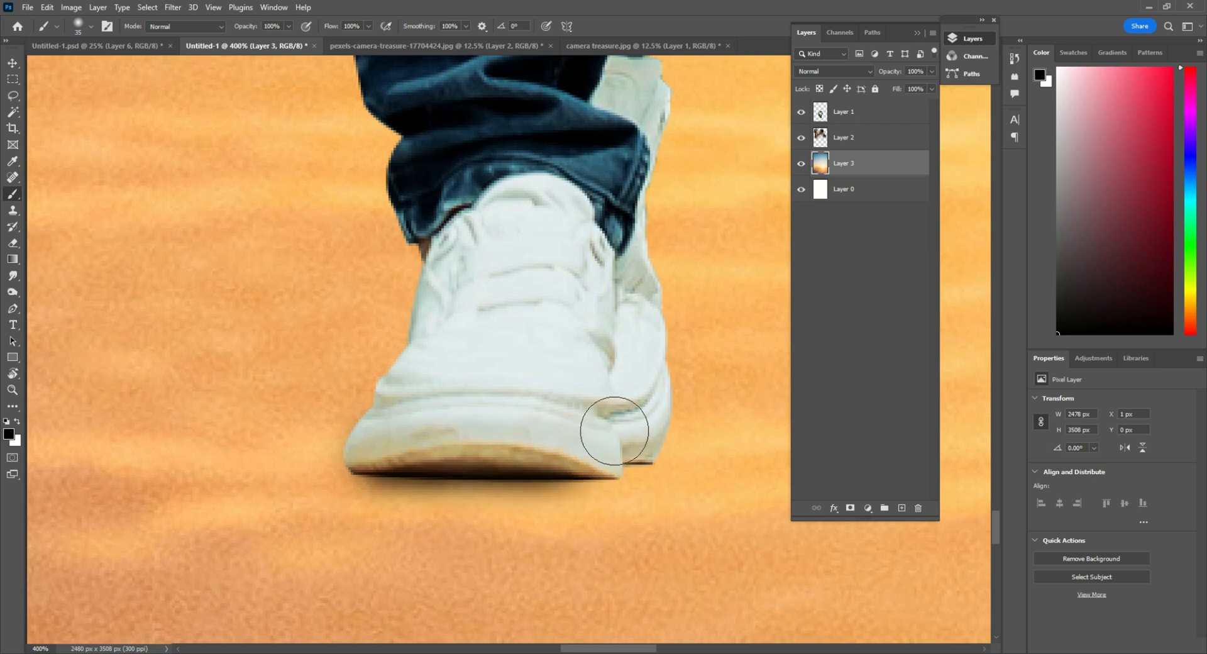
{"action": "mouse_move", "coordinate": [527, 459]}
{"action": "left_mouse_down"}
{"action": "mouse_move", "coordinate": [389, 440]}
{"action": "mouse_move", "coordinate": [639, 442]}
{"action": "mouse_move", "coordinate": [634, 452]}
{"action": "mouse_move", "coordinate": [390, 453]}
{"action": "left_mouse_up"}
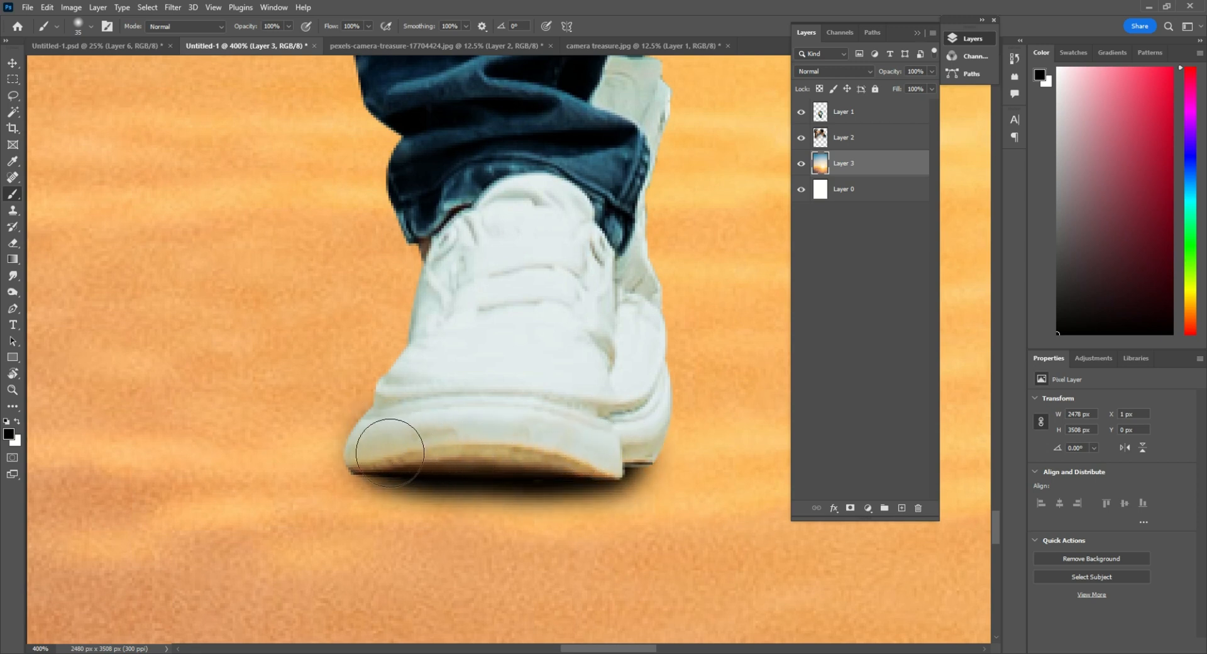
Examine how the painted shoe shadows look within the whole poster
{"action": "scroll", "coordinate": [516, 335], "scroll_direction": "down", "scroll_amount": 7}
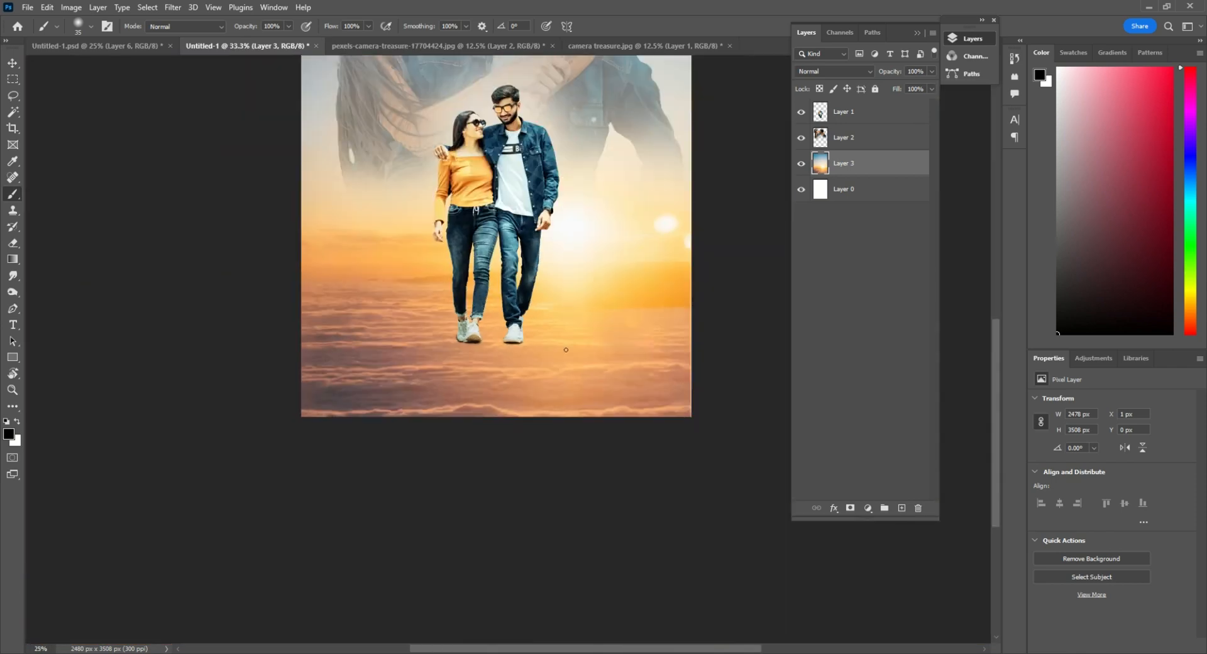
{"action": "left_click_drag", "start_coordinate": [534, 262], "coordinate": [620, 346]}
{"action": "left_click", "coordinate": [620, 345]}
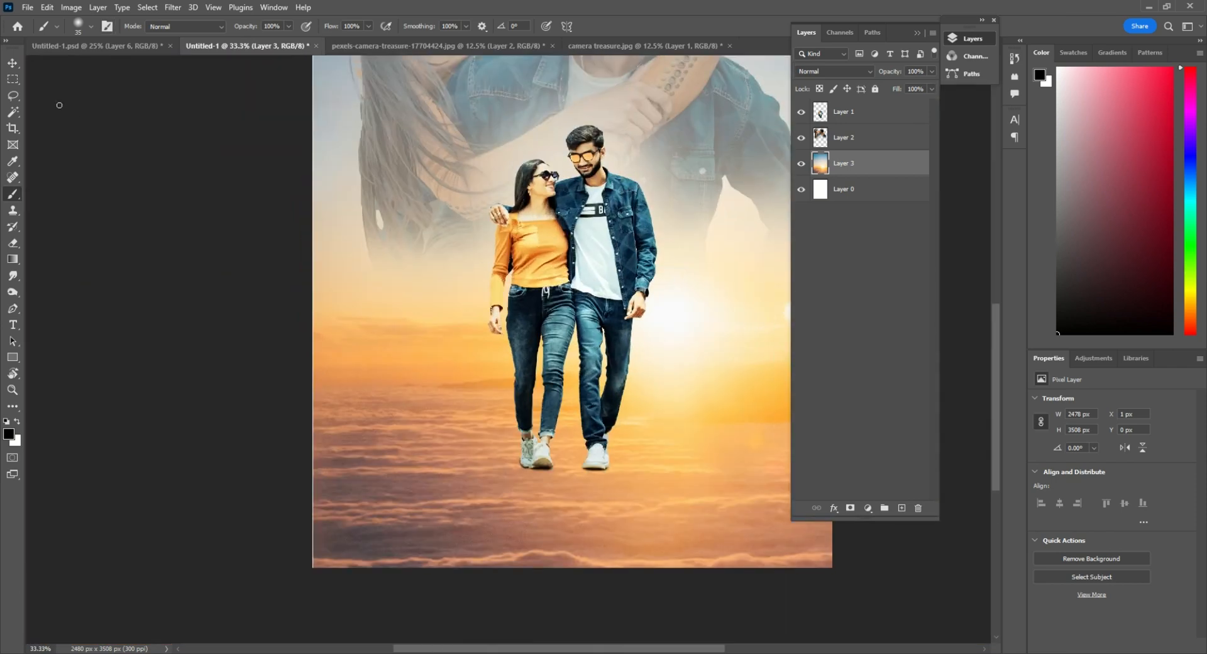
{"action": "left_click", "coordinate": [15, 63]}
{"action": "scroll", "coordinate": [627, 425], "scroll_direction": "down", "scroll_amount": 2}
{"action": "scroll", "coordinate": [627, 426], "scroll_direction": "up", "scroll_amount": 3}
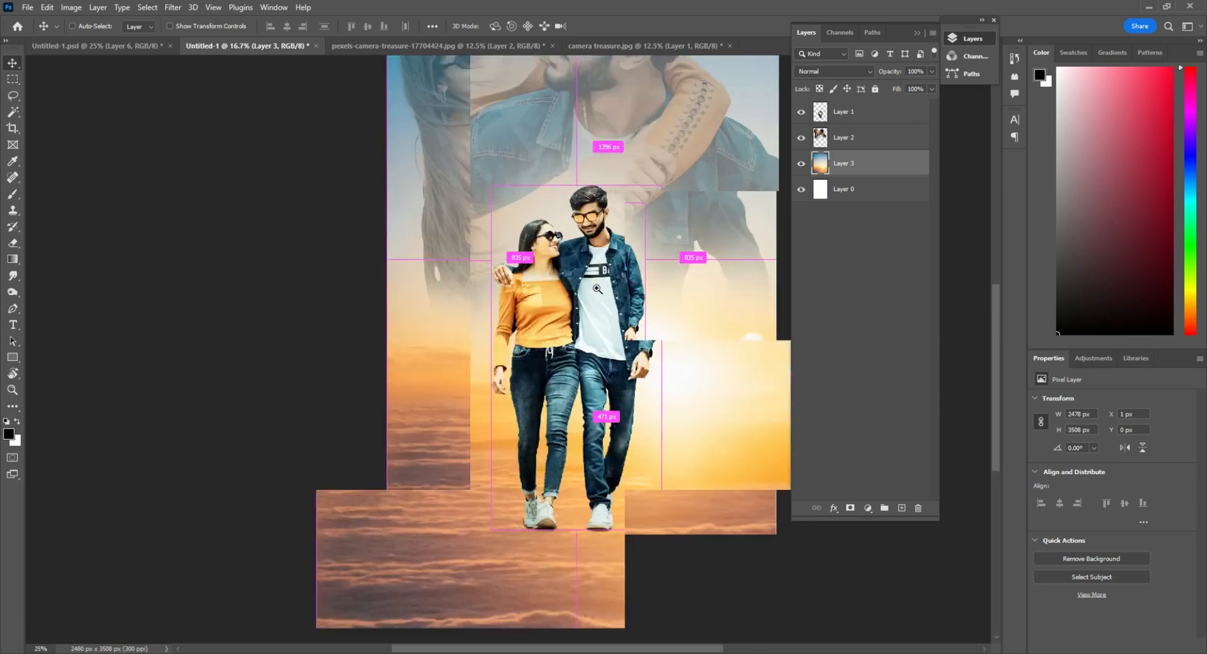
{"action": "scroll", "coordinate": [628, 426], "scroll_direction": "down", "scroll_amount": 2}
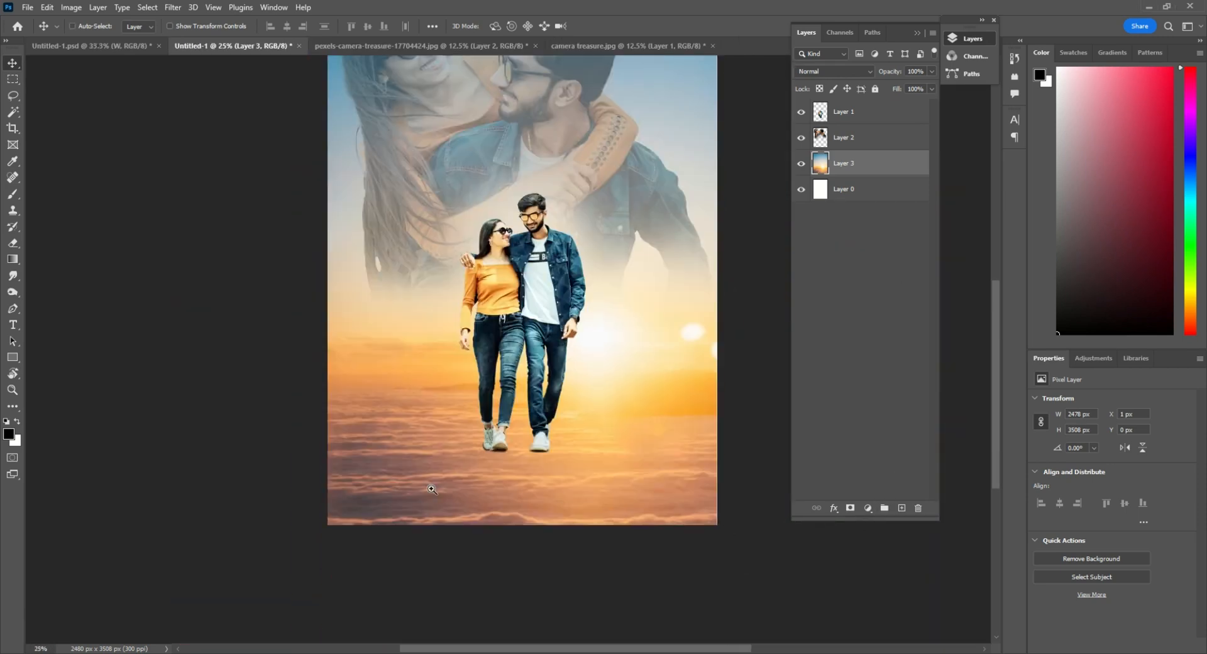
Add the letter "W" in Janda Celebration Script at 159.56 pt on the clouds in the poster's lower-left area
{"action": "left_click", "coordinate": [432, 489]}
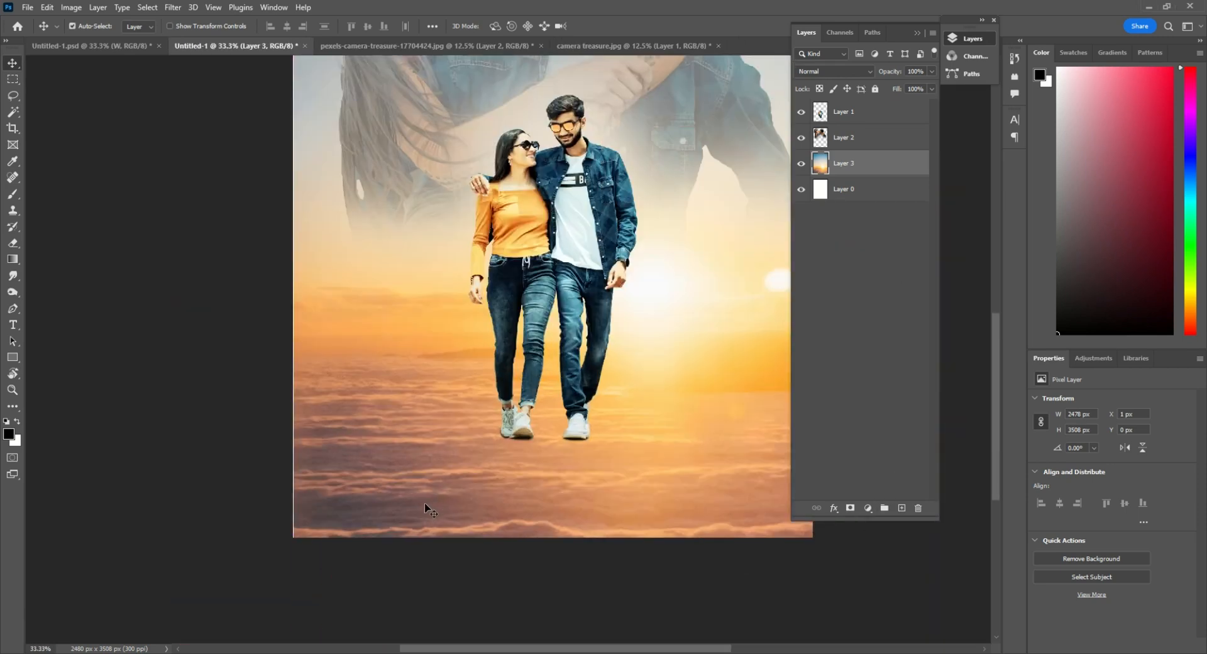
{"action": "key", "text": "t"}
{"action": "left_click", "coordinate": [425, 503]}
{"action": "type", "text": "W"}
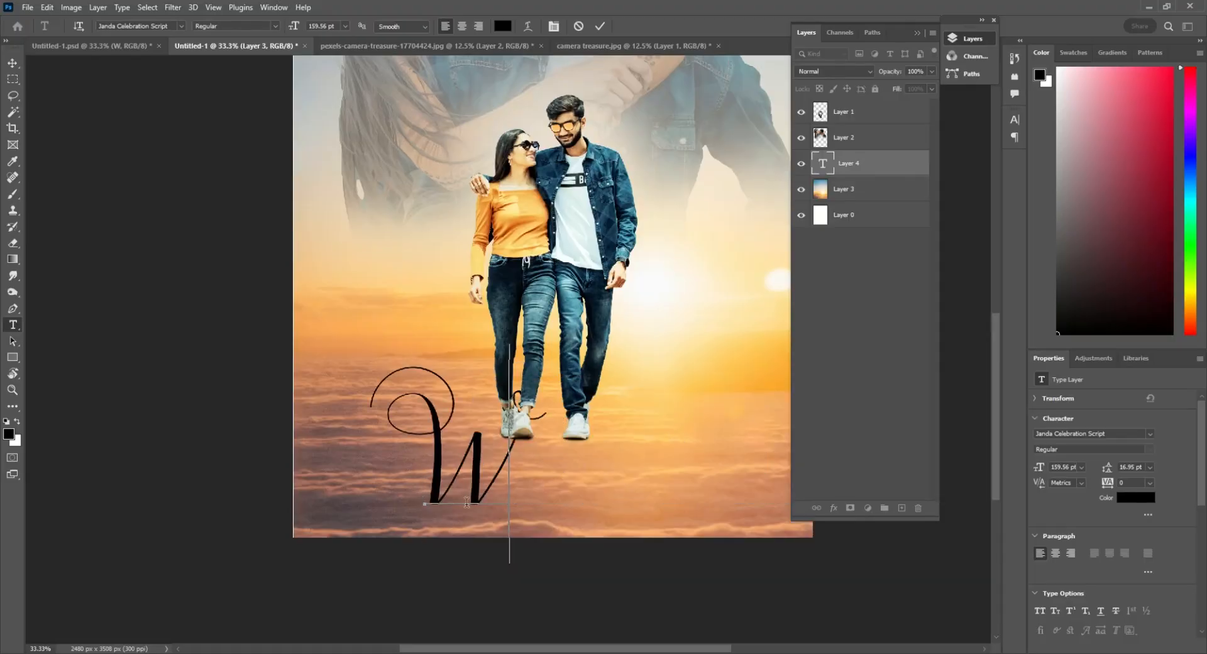
Scale the "W" down to about 78% and move it into the poster's lower-left corner
{"action": "left_click", "coordinate": [12, 63]}
{"action": "key", "text": "ctrl+t"}
{"action": "left_click_drag", "start_coordinate": [550, 562], "coordinate": [527, 539]}
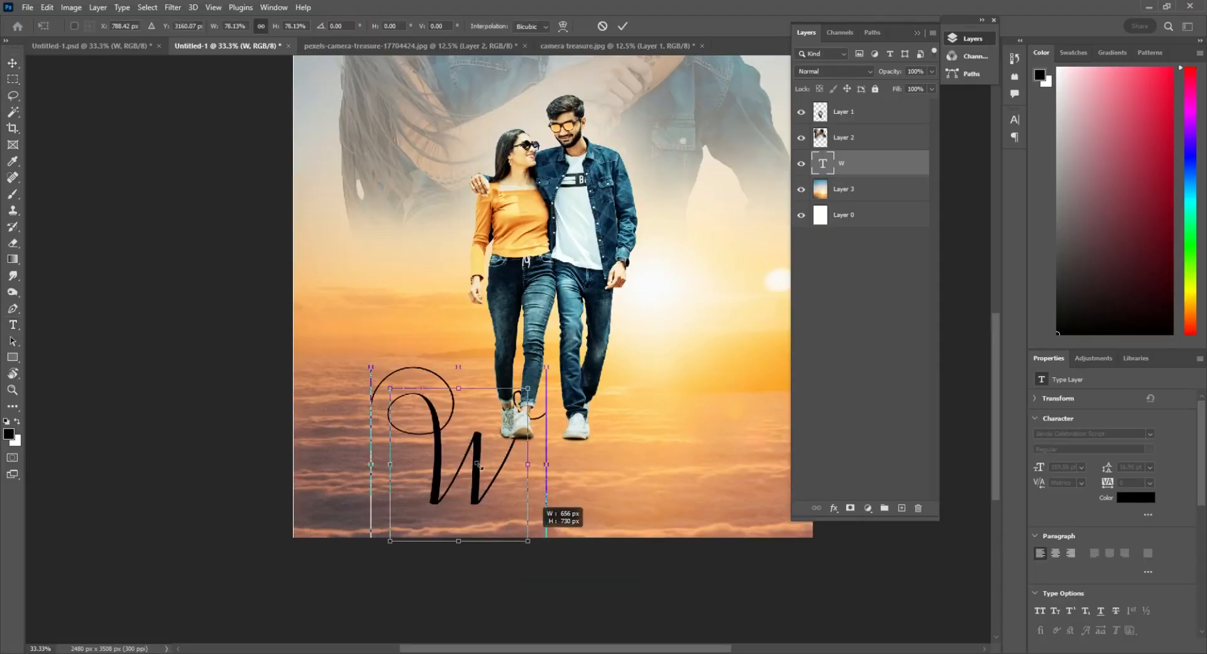
{"action": "left_click_drag", "start_coordinate": [473, 468], "coordinate": [384, 482]}
{"action": "key", "text": "Return"}
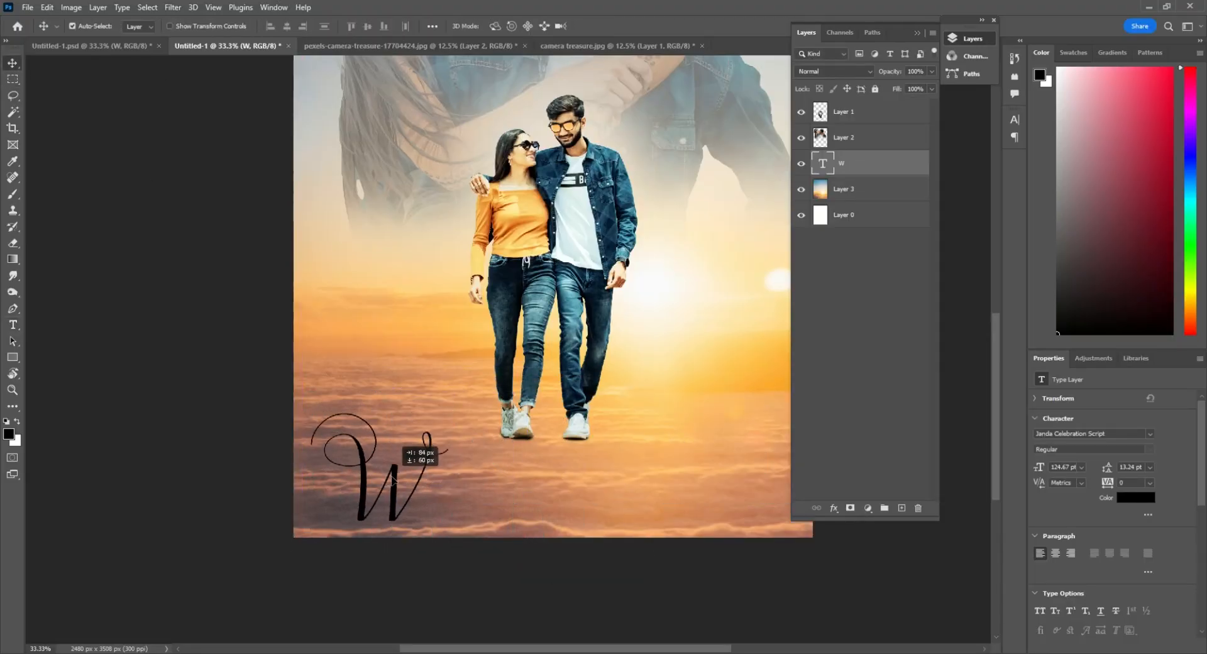
Give the "W" text layer a white Color Overlay at 100% opacity
{"action": "double_click", "coordinate": [857, 165]}
{"action": "left_click", "coordinate": [753, 387]}
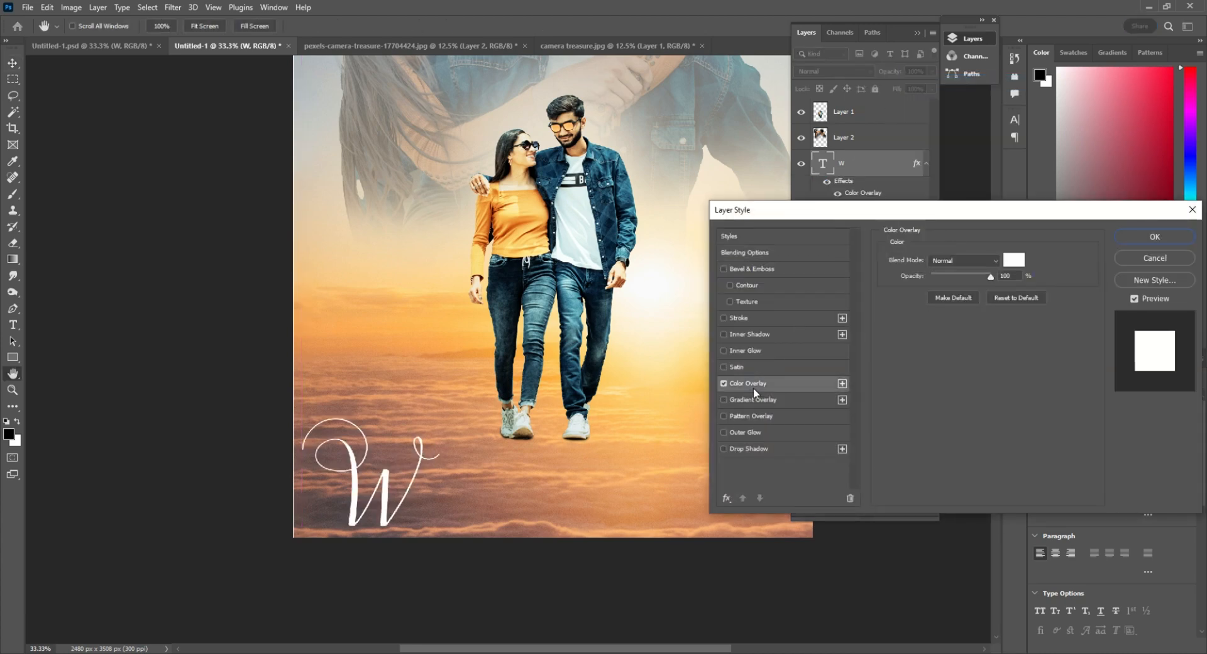
{"action": "key", "text": "Return"}
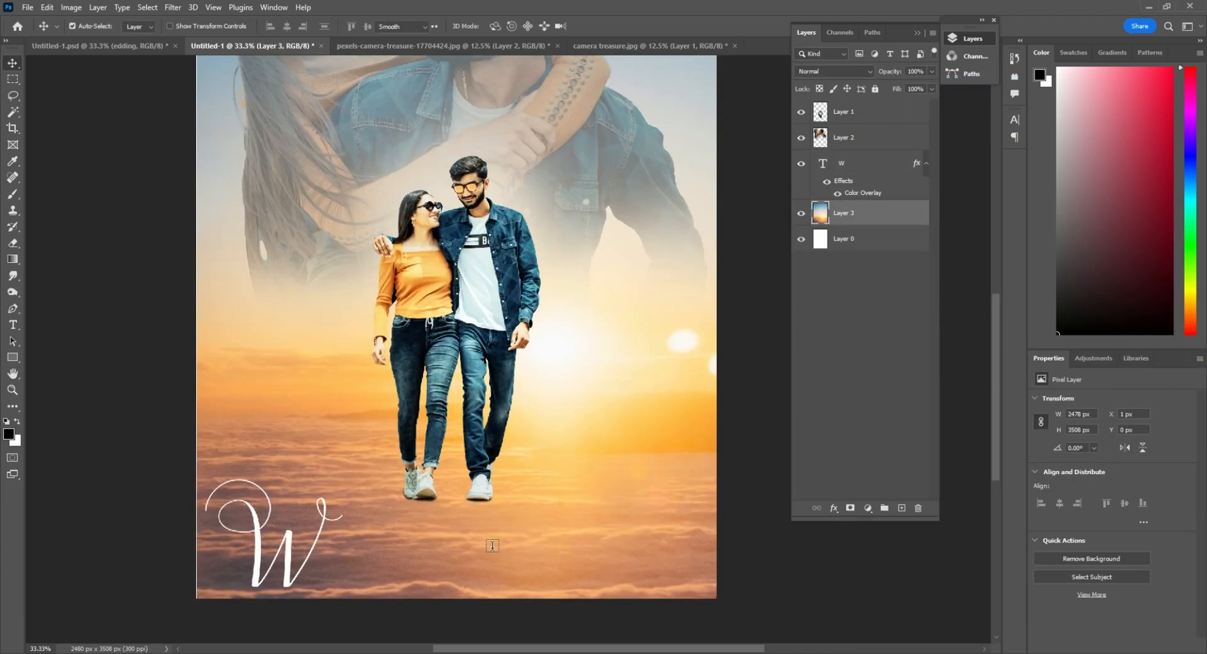
Add the text "edding" as a separate text layer and set its font to Avenuell
{"action": "key", "text": "t"}
{"action": "left_click", "coordinate": [492, 545]}
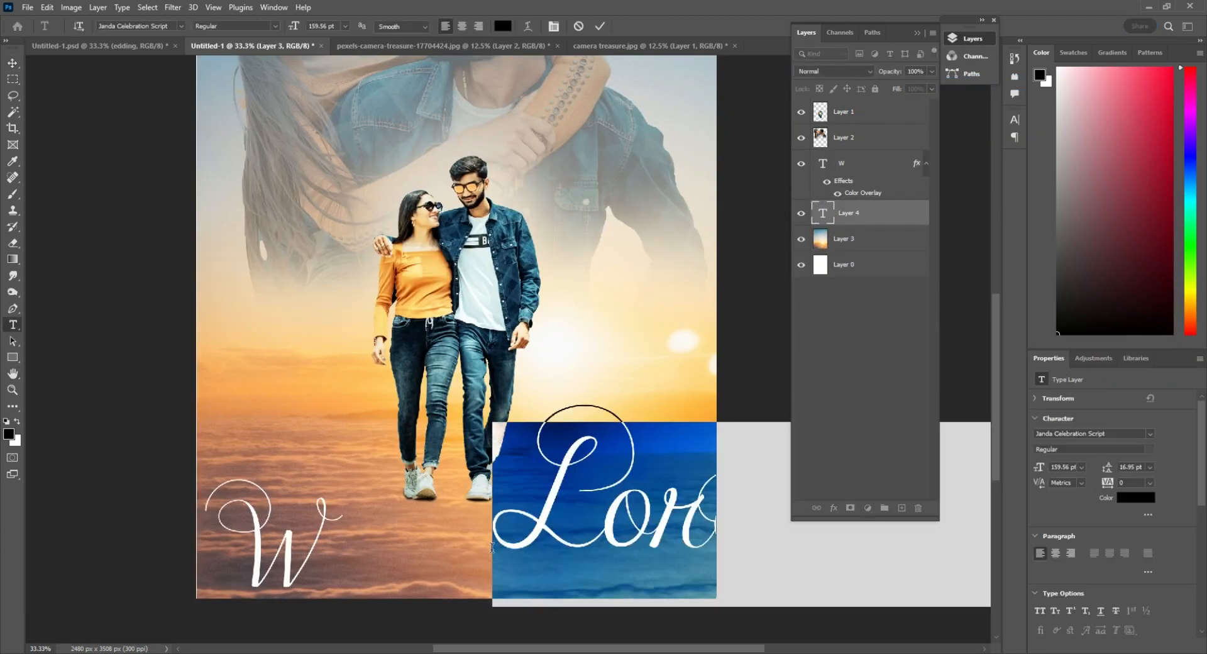
{"action": "type", "text": "edding"}
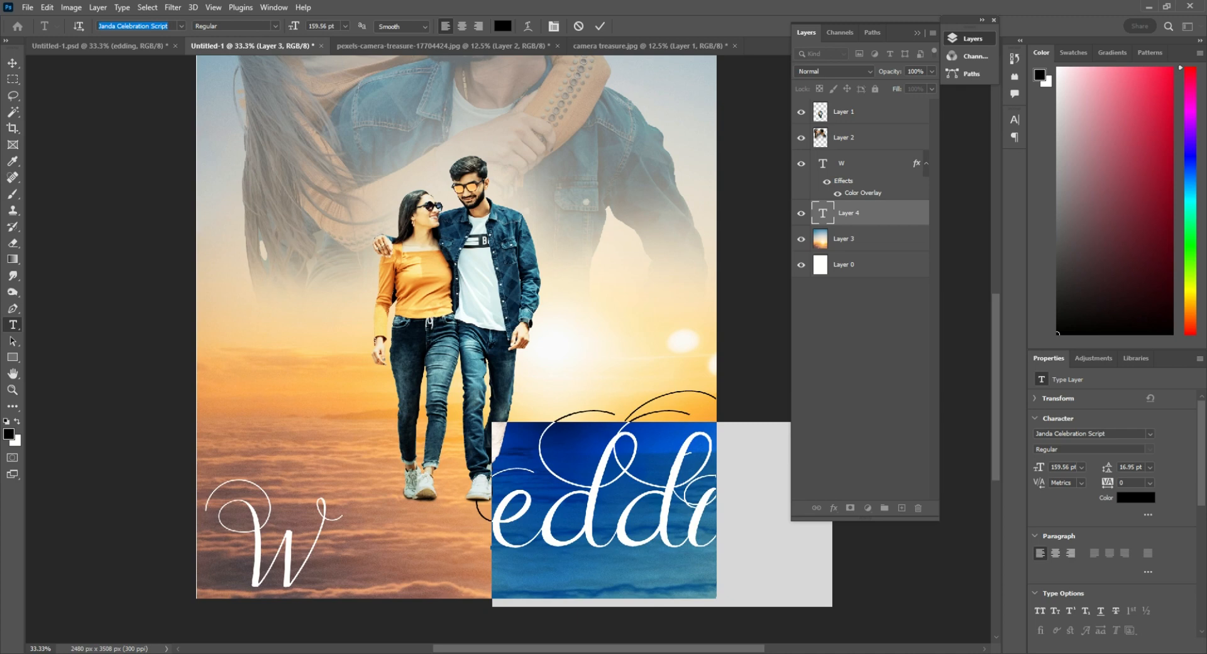
{"action": "type", "text": "av"}
{"action": "key", "text": "Down"}
{"action": "key", "text": "Down"}
{"action": "key", "text": "Down"}
{"action": "left_click", "coordinate": [122, 77]}
{"action": "left_click", "coordinate": [13, 63]}
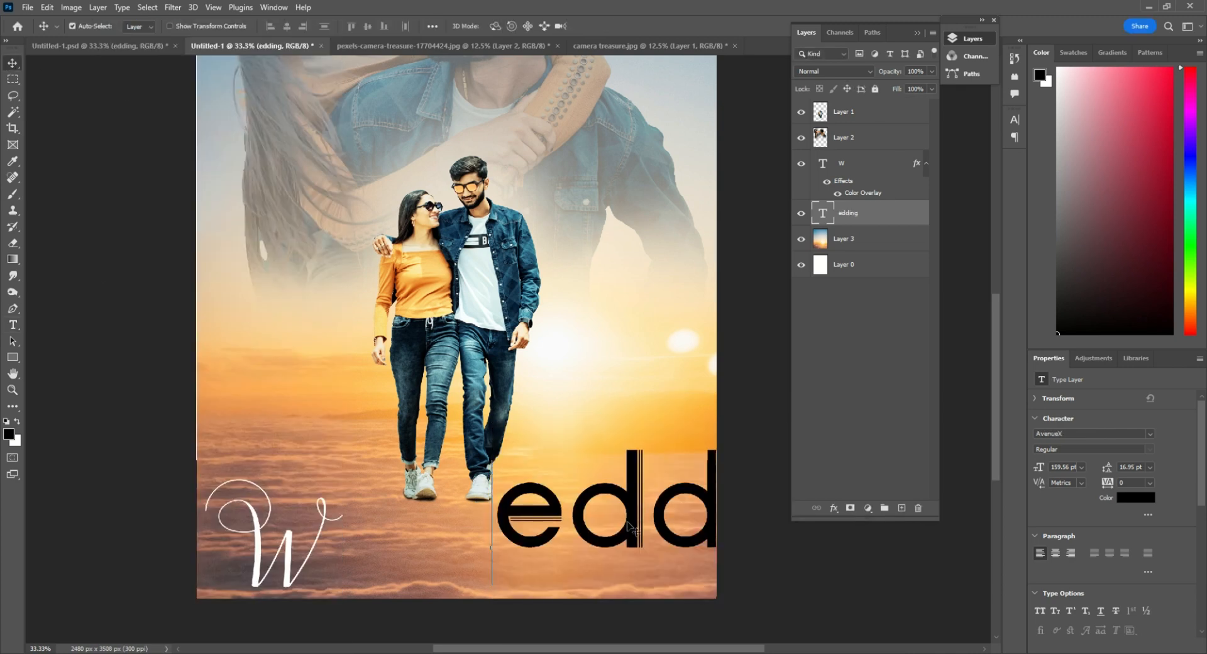
Scale the "edding" text down to about 49% and place it right after the "W" to complete the word Wedding
{"action": "left_click_drag", "start_coordinate": [643, 494], "coordinate": [386, 472]}
{"action": "key", "text": "ctrl+t"}
{"action": "left_click_drag", "start_coordinate": [660, 411], "coordinate": [516, 489]}
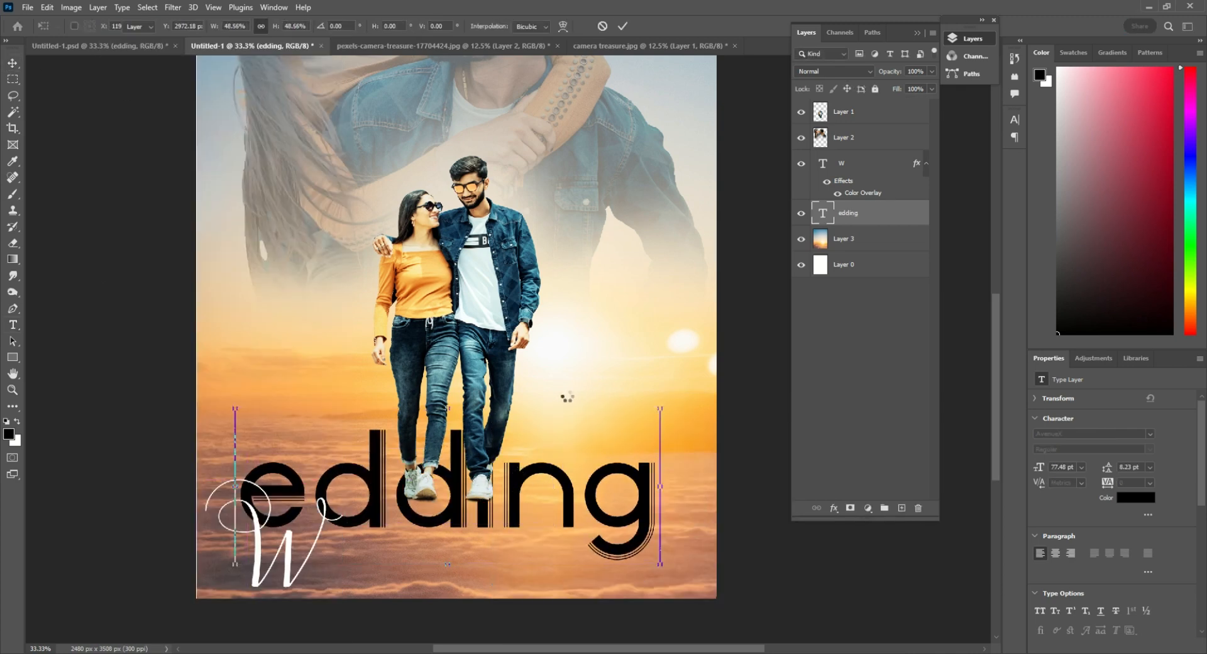
{"action": "key", "text": "Return"}
{"action": "left_click_drag", "start_coordinate": [506, 438], "coordinate": [547, 513]}
Give the "edding" text layer a white Color Overlay at 100% opacity
{"action": "right_click", "coordinate": [858, 208]}
{"action": "left_click", "coordinate": [888, 82]}
{"action": "left_click", "coordinate": [747, 383]}
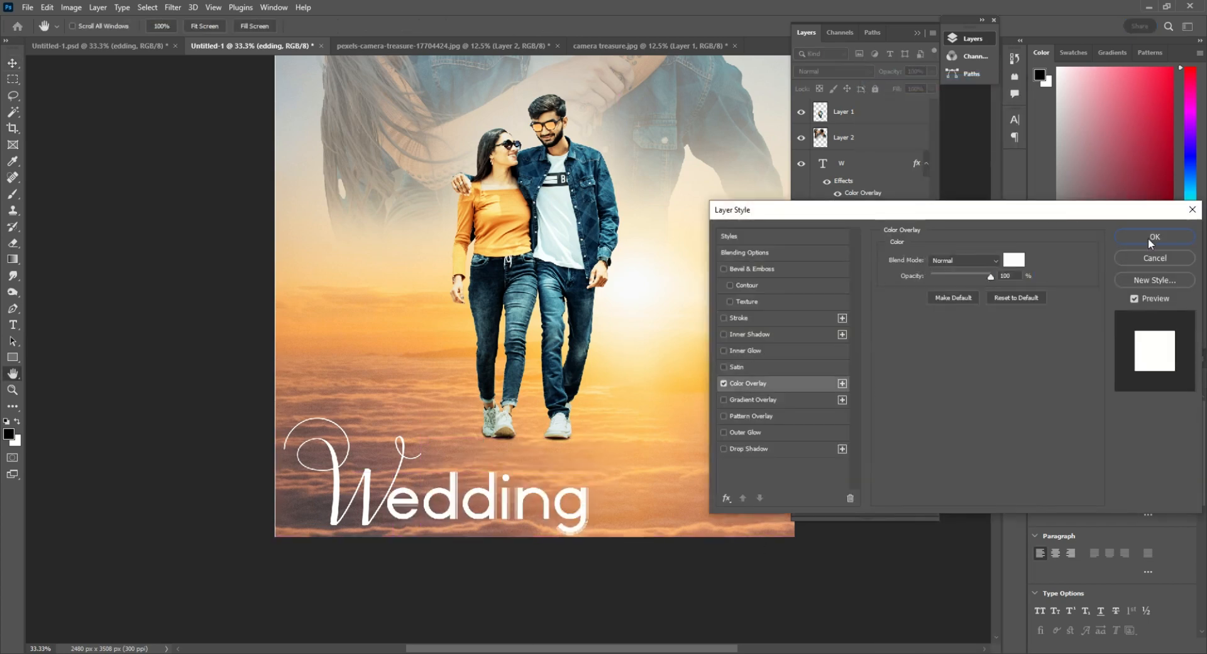
{"action": "left_click", "coordinate": [1150, 243]}
Copy a narrow vertical strip of about 29 × 1281 px at the poster's left edge from white Layer 0 to a new layer
{"action": "key", "text": "ctrl+minus"}
{"action": "left_click_drag", "start_coordinate": [566, 231], "coordinate": [558, 304]}
{"action": "left_click", "coordinate": [845, 290]}
{"action": "key", "text": "m"}
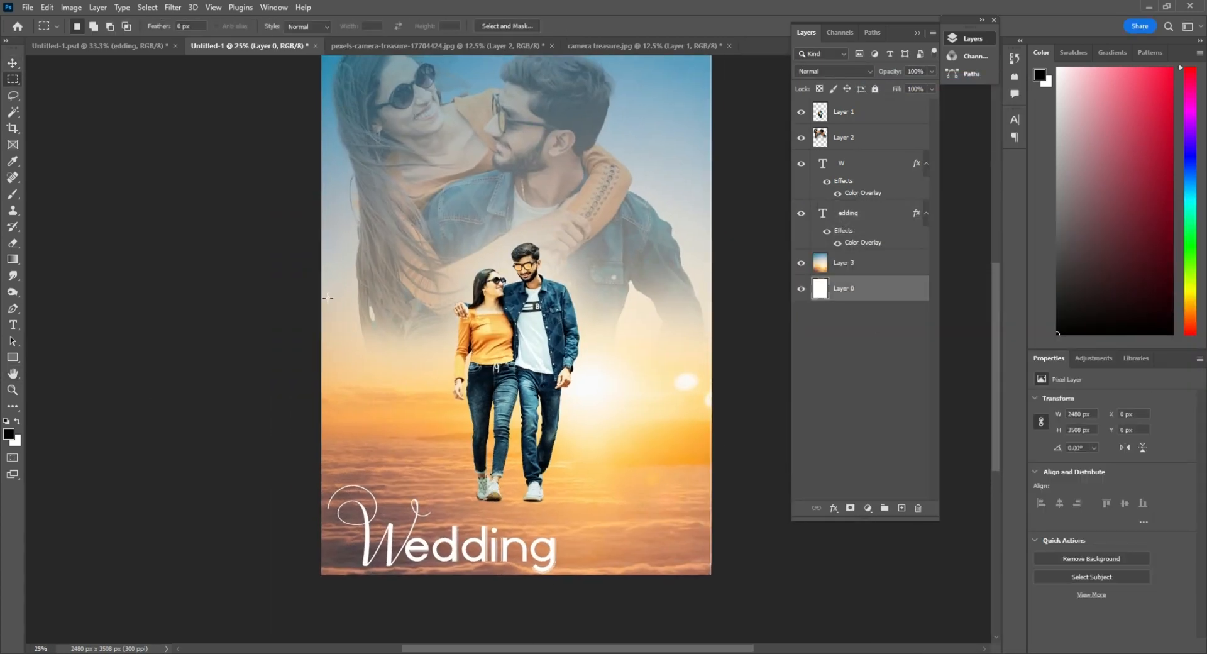
{"action": "left_click_drag", "start_coordinate": [331, 508], "coordinate": [331, 509]}
{"action": "key", "text": "ctrl+j"}
Give the copied strip a white Color Overlay and bring its layer to the top of the stack
{"action": "right_click", "coordinate": [860, 289]}
{"action": "left_click", "coordinate": [912, 122]}
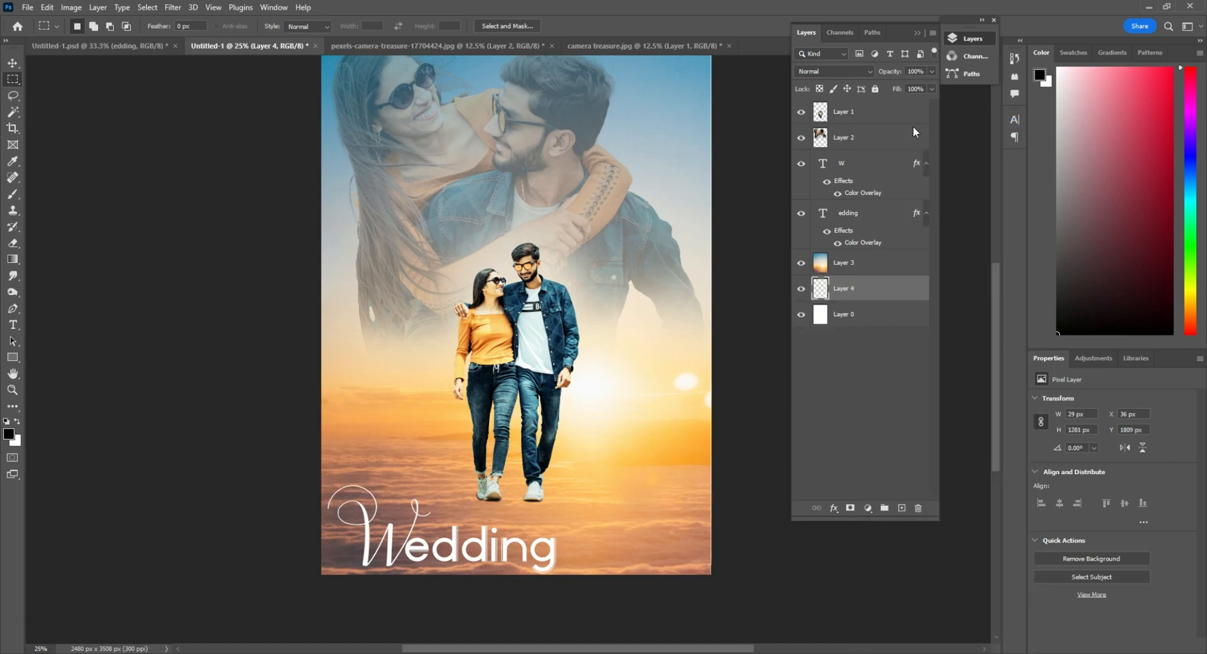
{"action": "left_click", "coordinate": [747, 384]}
{"action": "left_click", "coordinate": [1125, 243]}
{"action": "key", "text": "v"}
{"action": "left_click", "coordinate": [345, 464], "text": "ctrl"}
{"action": "left_click", "coordinate": [345, 465], "text": "ctrl"}
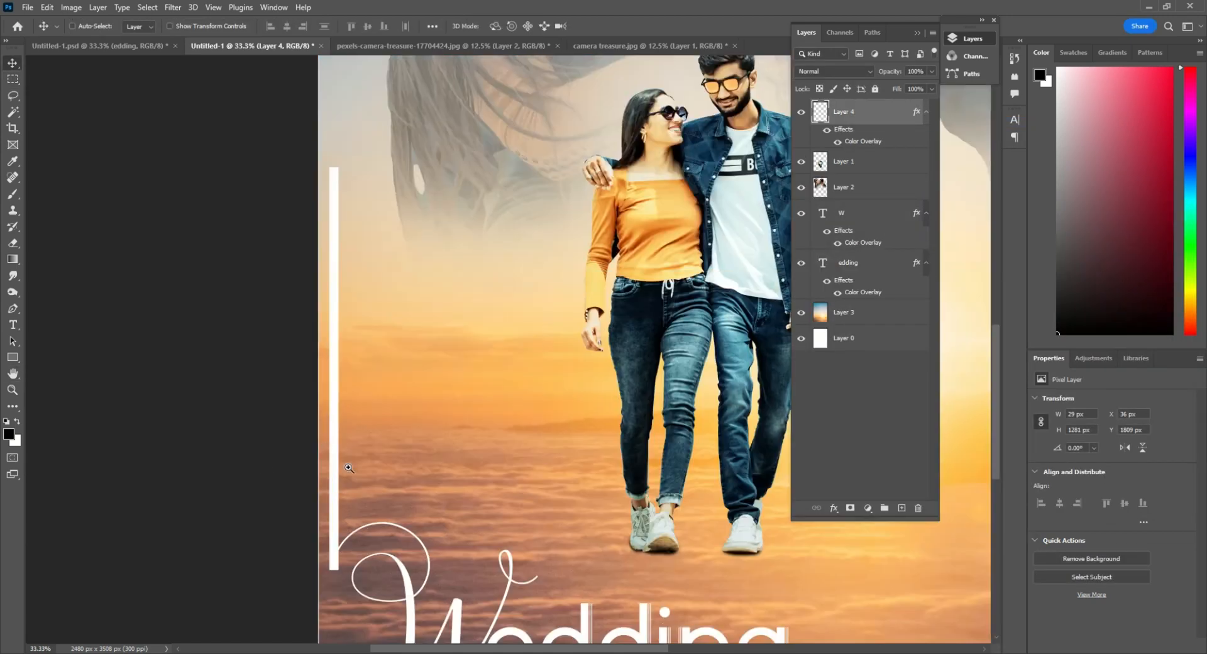
{"action": "left_click_drag", "start_coordinate": [338, 470], "coordinate": [227, 474]}
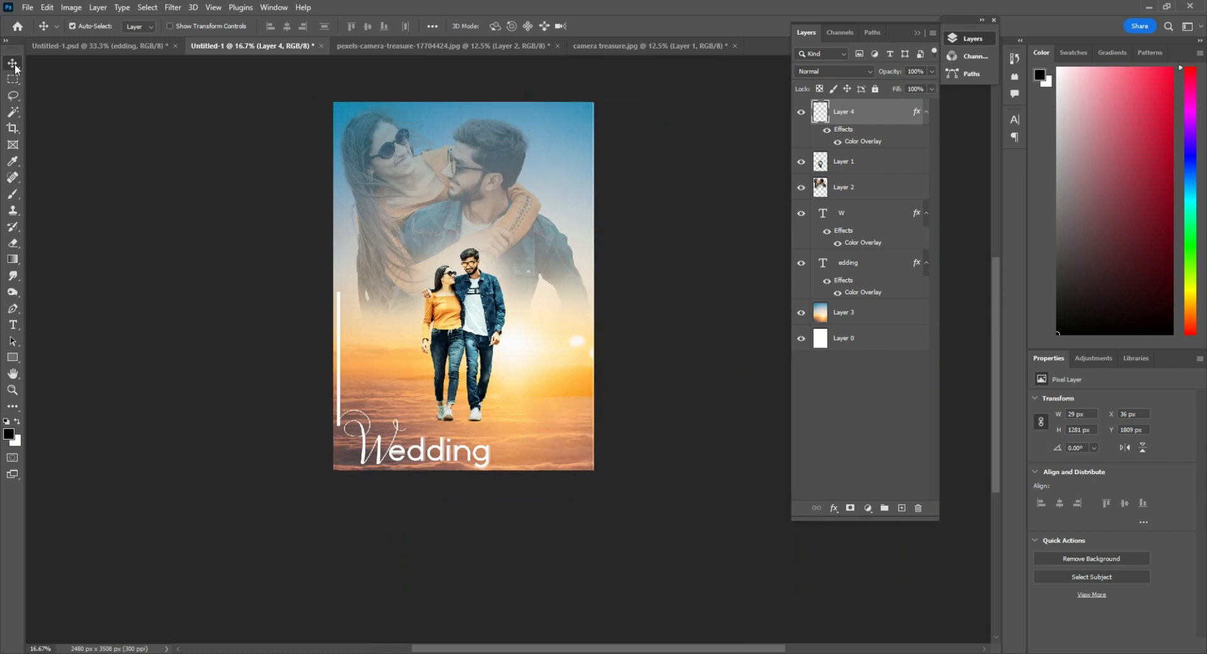
Duplicate the white strip, rotate the copy 90° and place it along the poster's bottom edge, starting at the end of "Wedding"
{"action": "scroll", "coordinate": [457, 459], "scroll_direction": "up", "scroll_amount": 1}
{"action": "left_click_drag", "start_coordinate": [463, 453], "coordinate": [474, 472]}
{"action": "left_click_drag", "start_coordinate": [293, 403], "coordinate": [495, 404]}
{"action": "key", "text": "ctrl+t"}
{"action": "right_click", "coordinate": [497, 407]}
{"action": "left_click", "coordinate": [546, 361]}
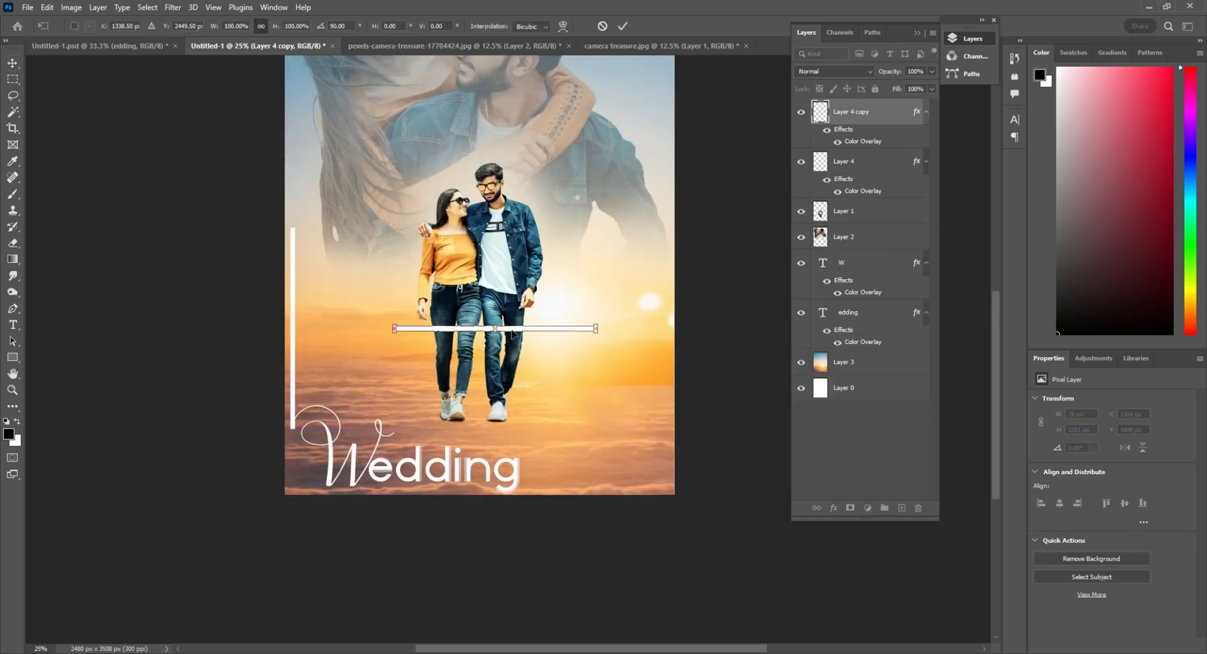
{"action": "left_click_drag", "start_coordinate": [516, 331], "coordinate": [651, 485]}
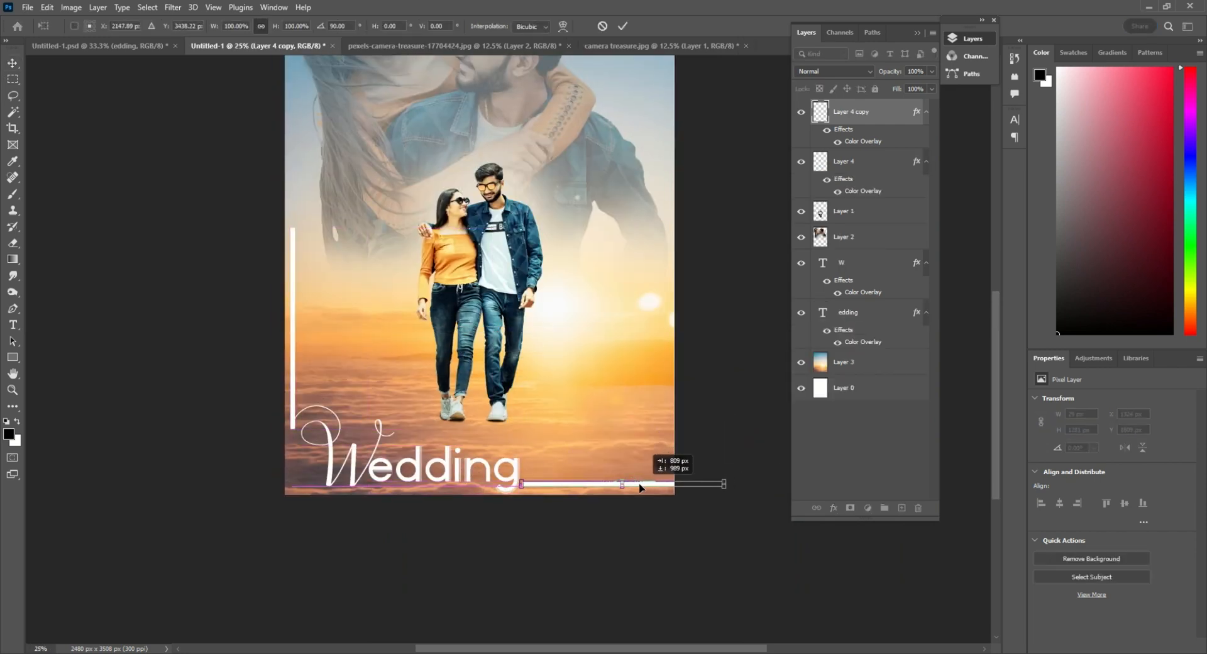
{"action": "key", "text": "Return"}
Add a text layer over the couple's feet and paste the quote "To love and be loved is to feel the sun from both sides"
{"action": "scroll", "coordinate": [620, 481], "scroll_direction": "up", "scroll_amount": 1}
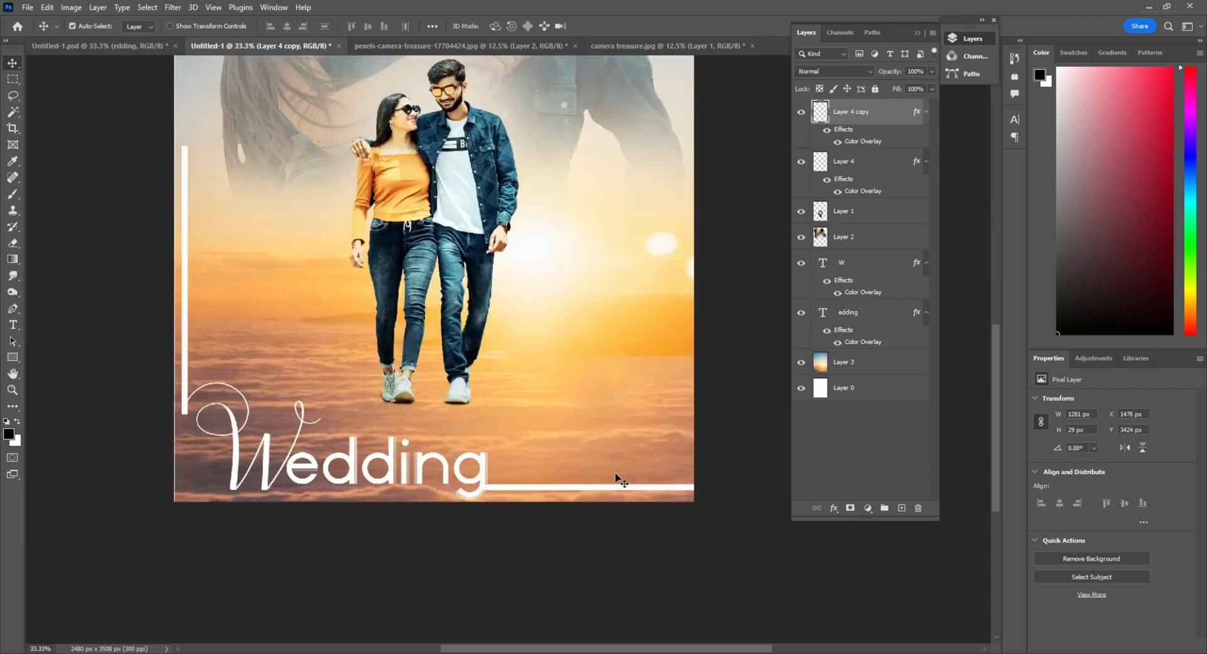
{"action": "scroll", "coordinate": [617, 477], "scroll_direction": "down", "scroll_amount": 1}
{"action": "scroll", "coordinate": [588, 348], "scroll_direction": "up", "scroll_amount": 1}
{"action": "left_click_drag", "start_coordinate": [585, 347], "coordinate": [600, 408]}
{"action": "left_click", "coordinate": [546, 549]}
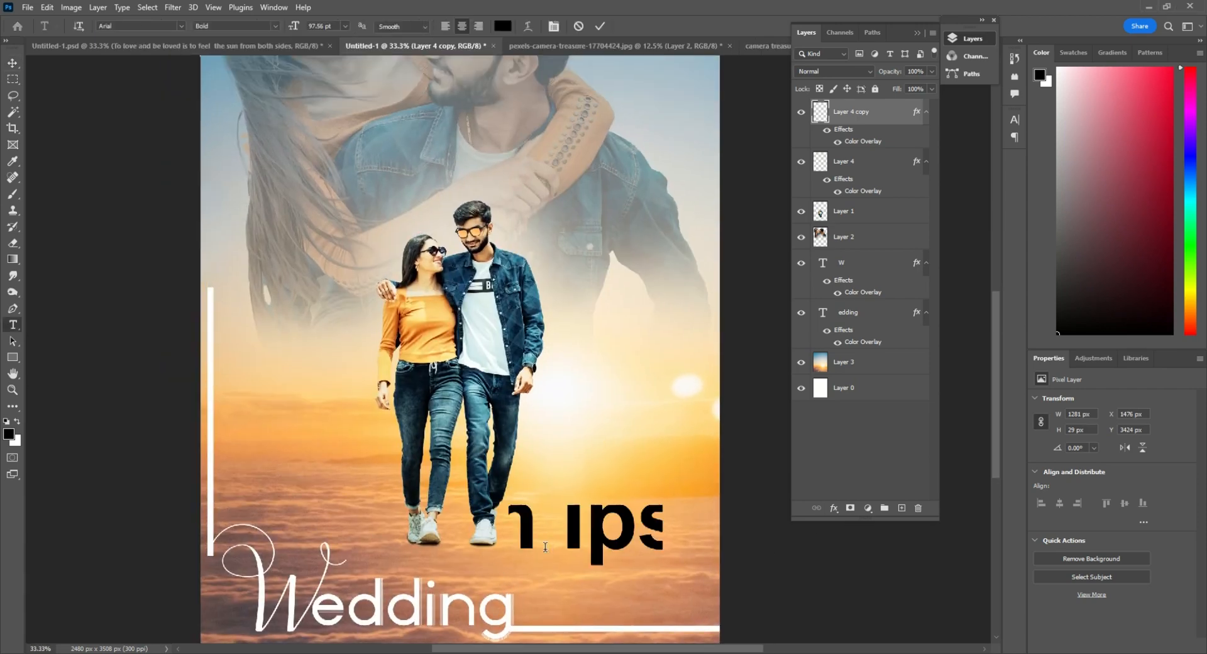
{"action": "type", "text": "To love and be loved is to feel  the sun from both sides"}
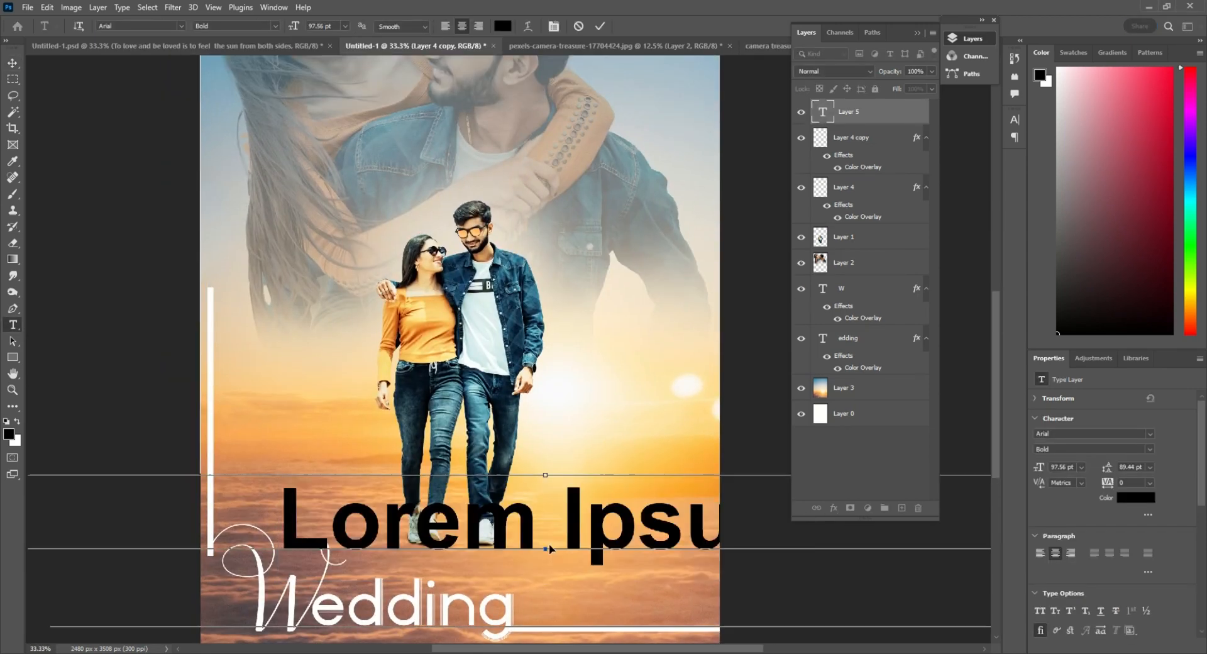
Reduce the font size of the entire quote to 13.56 pt
{"action": "key", "text": "ctrl+a"}
{"action": "key", "text": "ctrl+shift+comma"}
{"action": "key", "text": "ctrl+shift+comma"}
{"action": "key", "text": "ctrl+shift+comma"}
{"action": "key", "text": "ctrl+shift+comma"}
{"action": "key", "text": "ctrl+shift+comma"}
{"action": "key", "text": "ctrl+shift+comma"}
{"action": "key", "text": "ctrl+shift+comma"}
{"action": "key", "text": "ctrl+shift+comma"}
{"action": "key", "text": "ctrl+shift+comma"}
{"action": "key", "text": "ctrl+shift+comma"}
{"action": "key", "text": "ctrl+shift+comma"}
{"action": "key", "text": "ctrl+shift+comma"}
{"action": "key", "text": "ctrl+shift+comma"}
{"action": "key", "text": "ctrl+shift+comma"}
{"action": "key", "text": "ctrl+shift+comma"}
{"action": "key", "text": "ctrl+shift+comma"}
{"action": "key", "text": "ctrl+shift+comma"}
{"action": "key", "text": "ctrl+shift+comma"}
{"action": "key", "text": "ctrl+shift+comma"}
{"action": "key", "text": "ctrl+shift+comma"}
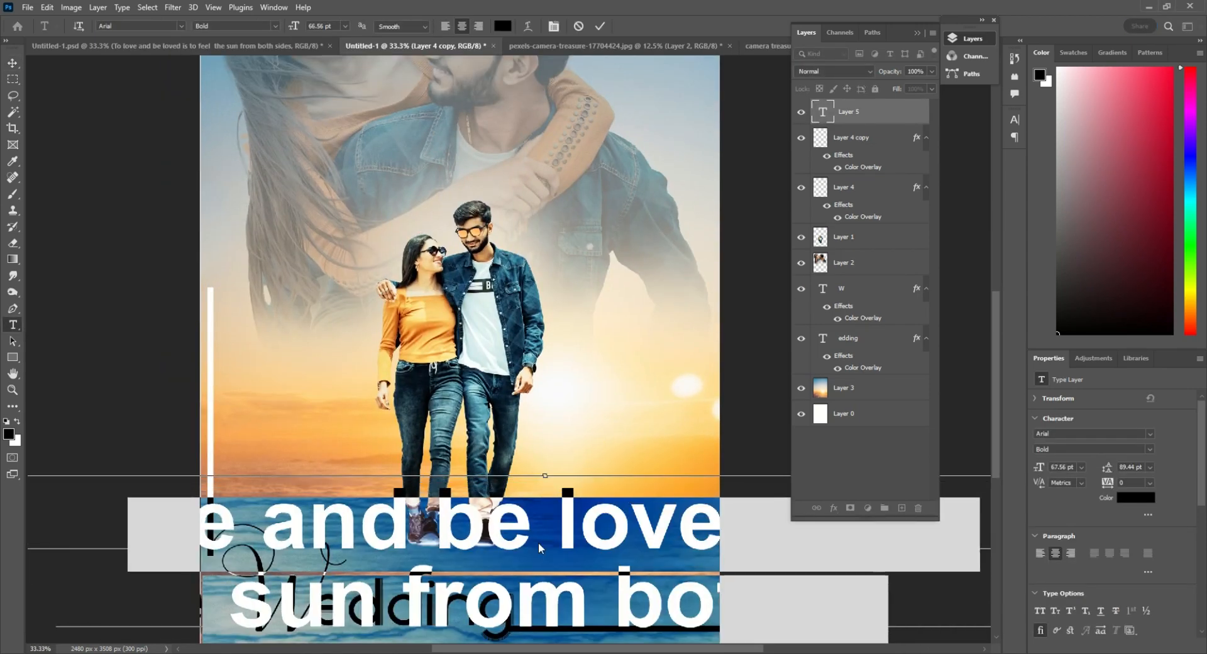
{"action": "key", "text": "ctrl+shift+comma"}
{"action": "key", "text": "ctrl+shift+comma"}
{"action": "key", "text": "ctrl+shift+comma"}
{"action": "key", "text": "ctrl+shift+comma"}
{"action": "key", "text": "ctrl+shift+comma"}
{"action": "key", "text": "ctrl+shift+comma"}
{"action": "key", "text": "ctrl+shift+comma"}
{"action": "key", "text": "ctrl+shift+comma"}
{"action": "key", "text": "ctrl+shift+comma"}
{"action": "key", "text": "ctrl+shift+comma"}
{"action": "key", "text": "ctrl+shift+comma"}
{"action": "key", "text": "ctrl+shift+comma"}
{"action": "key", "text": "ctrl+shift+comma"}
{"action": "key", "text": "ctrl+shift+comma"}
{"action": "key", "text": "ctrl+shift+comma"}
{"action": "key", "text": "ctrl+shift+comma"}
{"action": "key", "text": "ctrl+shift+comma"}
{"action": "key", "text": "ctrl+shift+comma"}
{"action": "key", "text": "ctrl+shift+comma"}
{"action": "key", "text": "ctrl+shift+comma"}
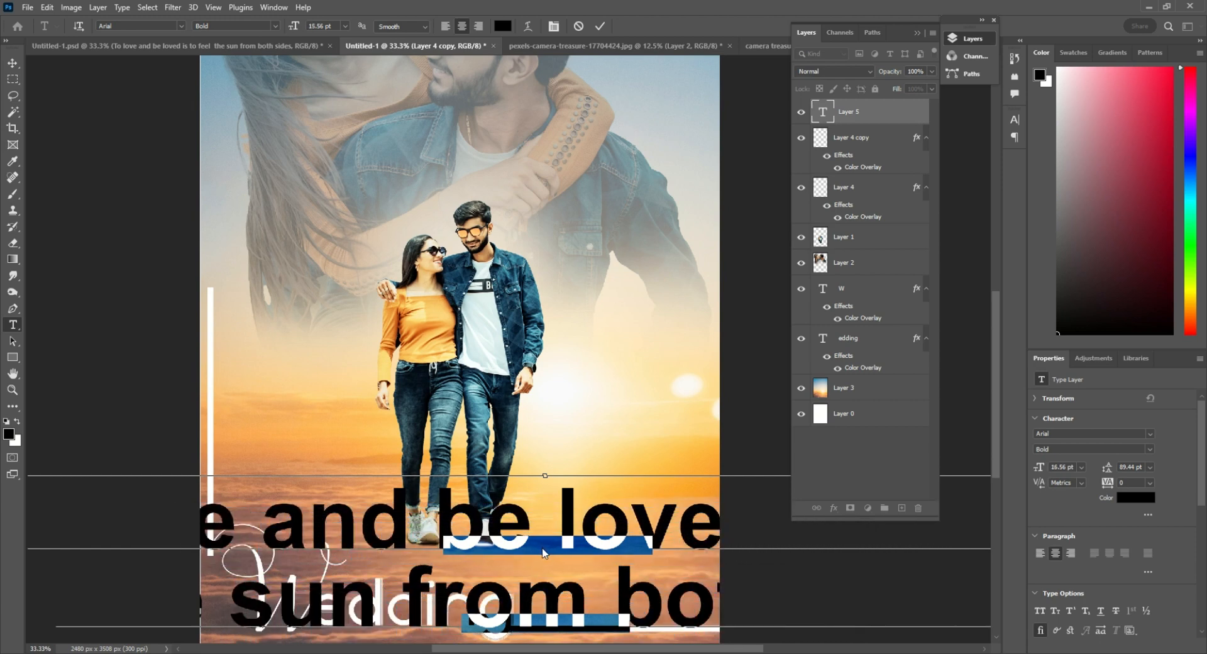
{"action": "key", "text": "ctrl+shift+comma"}
{"action": "key", "text": "ctrl+shift+comma"}
Set the two-line quote's leading to 18 pt
{"action": "key", "text": "ctrl+t"}
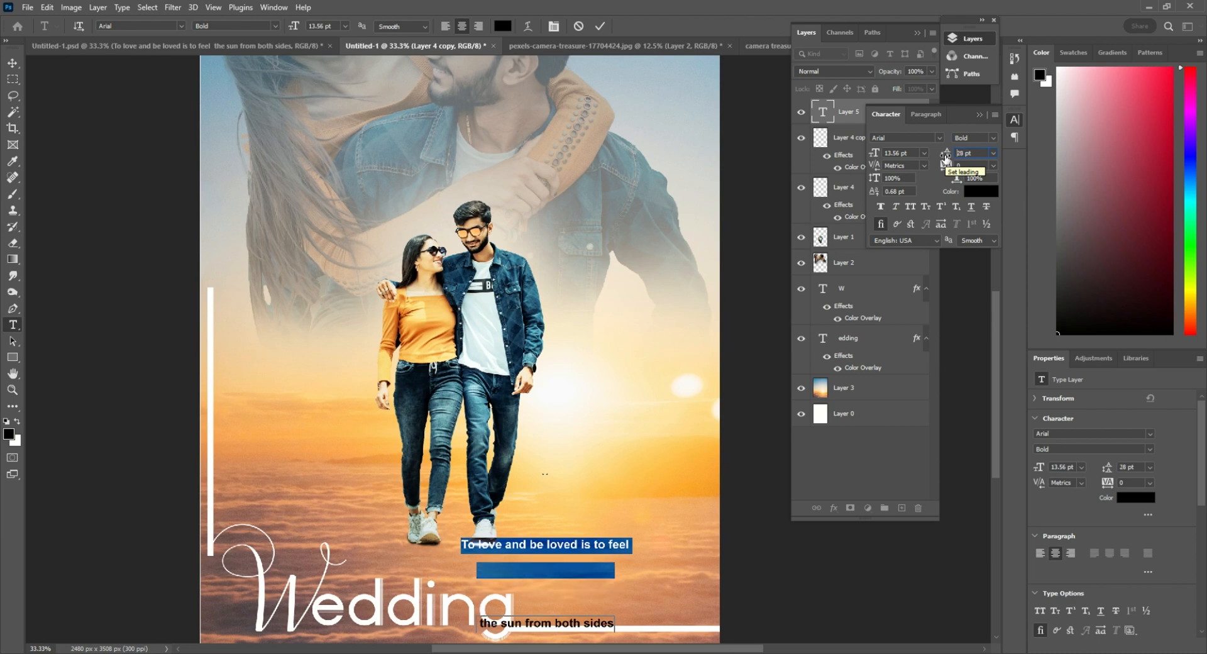
{"action": "key", "text": "Down"}
{"action": "key", "text": "Down"}
{"action": "key", "text": "Down"}
{"action": "key", "text": "Down"}
{"action": "key", "text": "Down"}
{"action": "key", "text": "Down"}
{"action": "key", "text": "Down"}
{"action": "key", "text": "Down"}
{"action": "left_click", "coordinate": [13, 64]}
{"action": "left_click_drag", "start_coordinate": [603, 443], "coordinate": [502, 314]}
Enlarge the quote proportionally to about 115% and move it beside the couple's feet, above the horizontal white bar
{"action": "key", "text": "ctrl+t"}
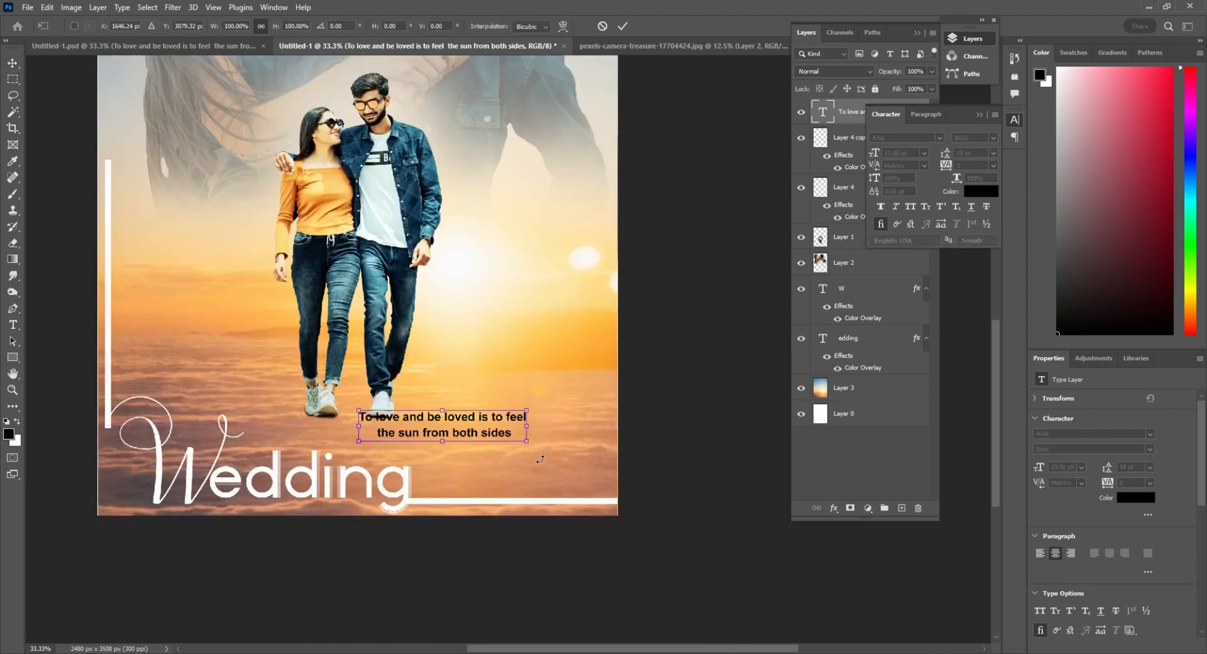
{"action": "left_click_drag", "start_coordinate": [529, 442], "coordinate": [540, 445]}
{"action": "left_click_drag", "start_coordinate": [476, 420], "coordinate": [545, 382]}
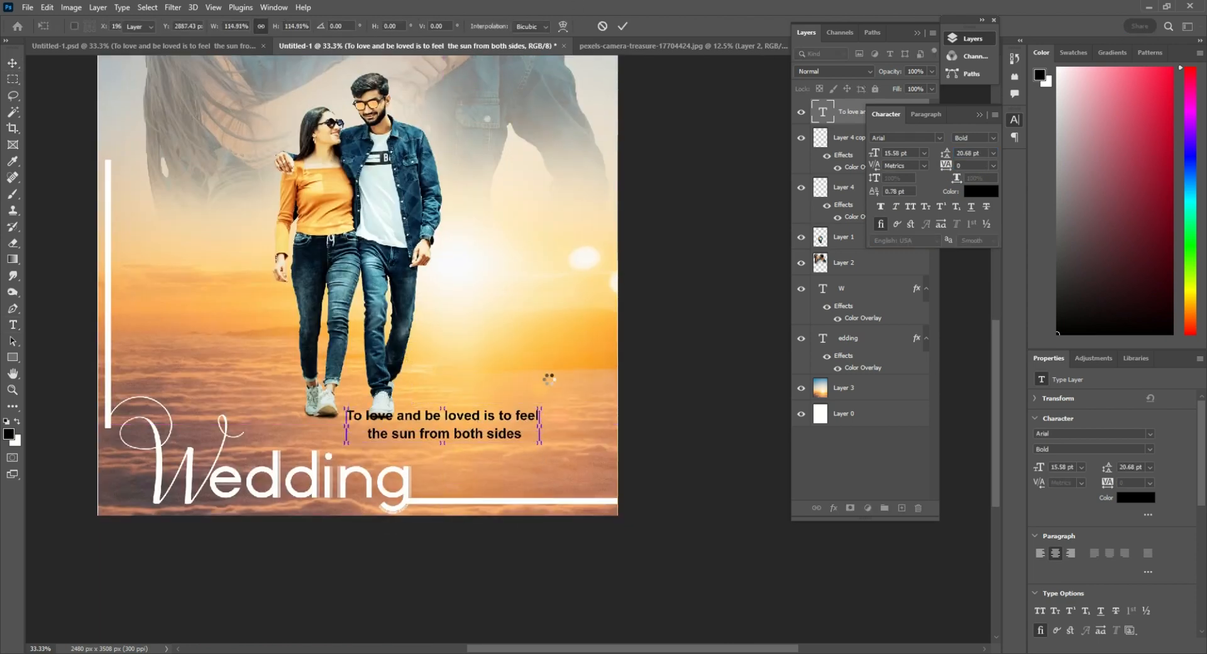
Narrow the quote horizontally without changing its height and shift it about 70 px sideways toward the couple
{"action": "scroll", "coordinate": [491, 382], "scroll_direction": "up", "scroll_amount": 1}
{"action": "key", "text": "ctrl+t"}
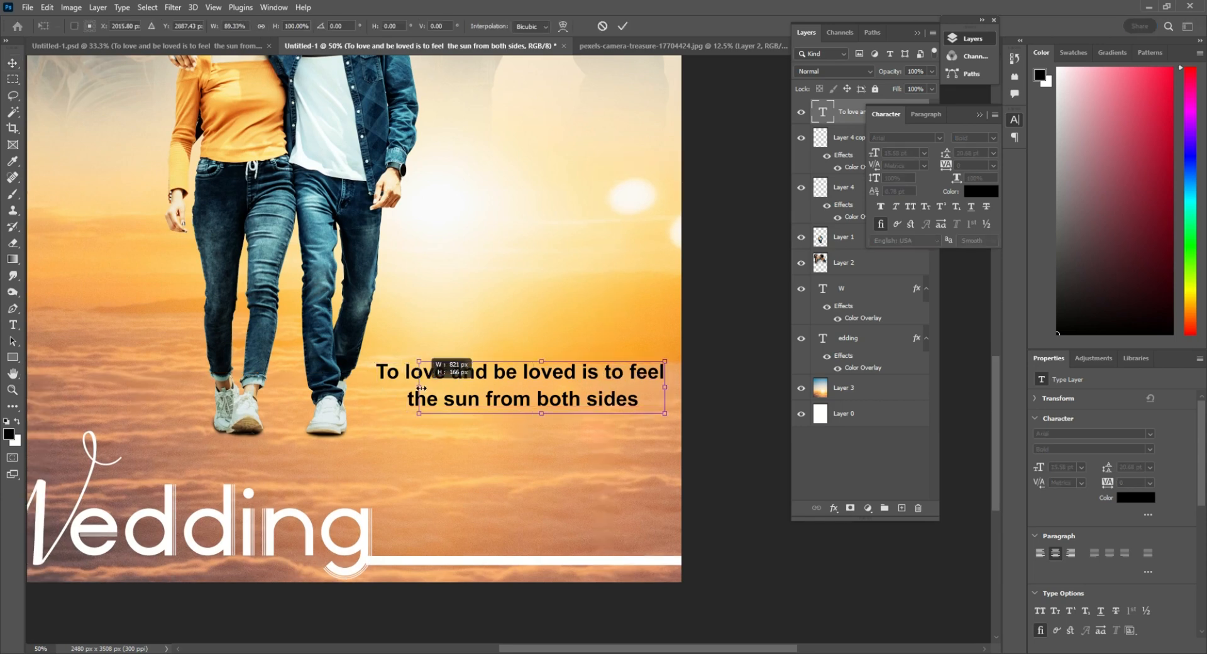
{"action": "left_click_drag", "start_coordinate": [565, 377], "coordinate": [545, 376]}
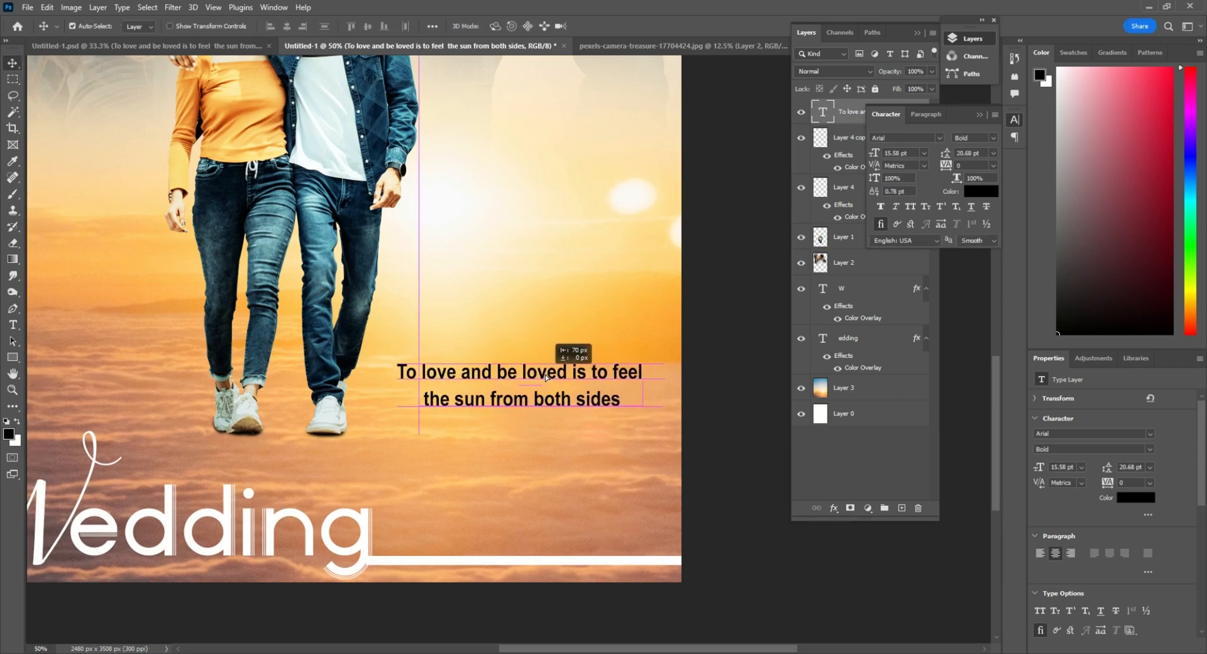
Open the ornament file, cut the orange four-petal ornament with four drops, and paste it into the poster above the quote
{"action": "key", "text": "ctrl+o"}
{"action": "double_click", "coordinate": [149, 106]}
{"action": "key", "text": "m"}
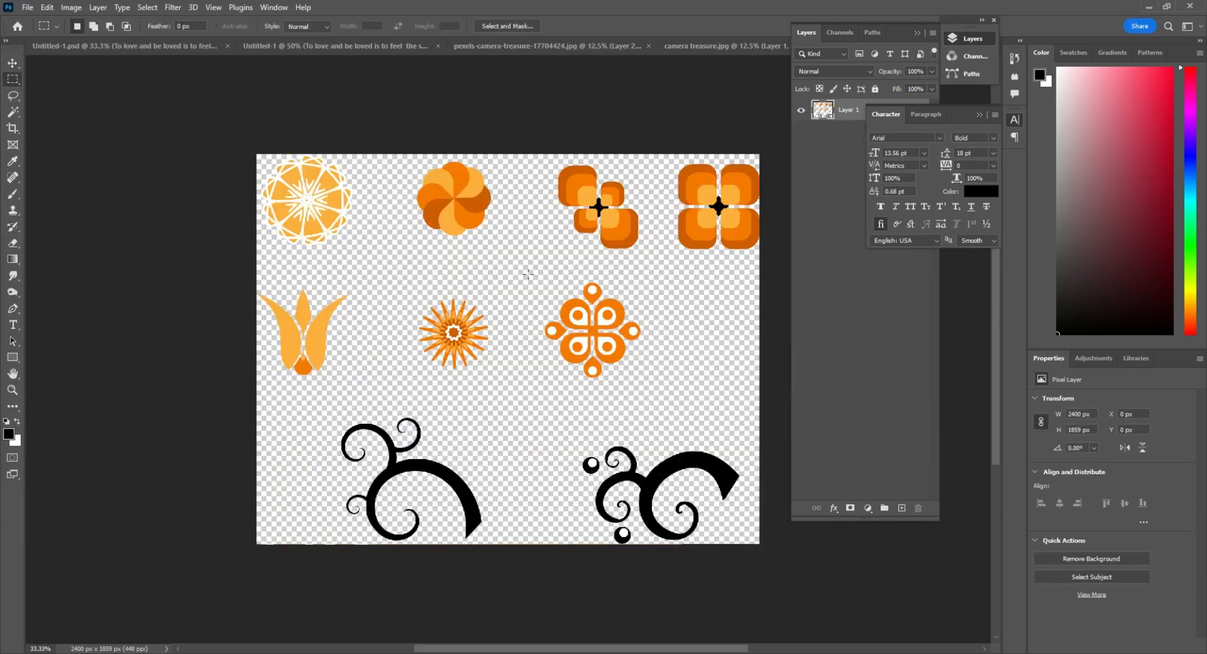
{"action": "key", "text": "ctrl+x"}
{"action": "key", "text": "ctrl+w"}
{"action": "key", "text": "n"}
{"action": "key", "text": "v"}
{"action": "left_click_drag", "start_coordinate": [625, 339], "coordinate": [511, 331]}
{"action": "key", "text": "ctrl+v"}
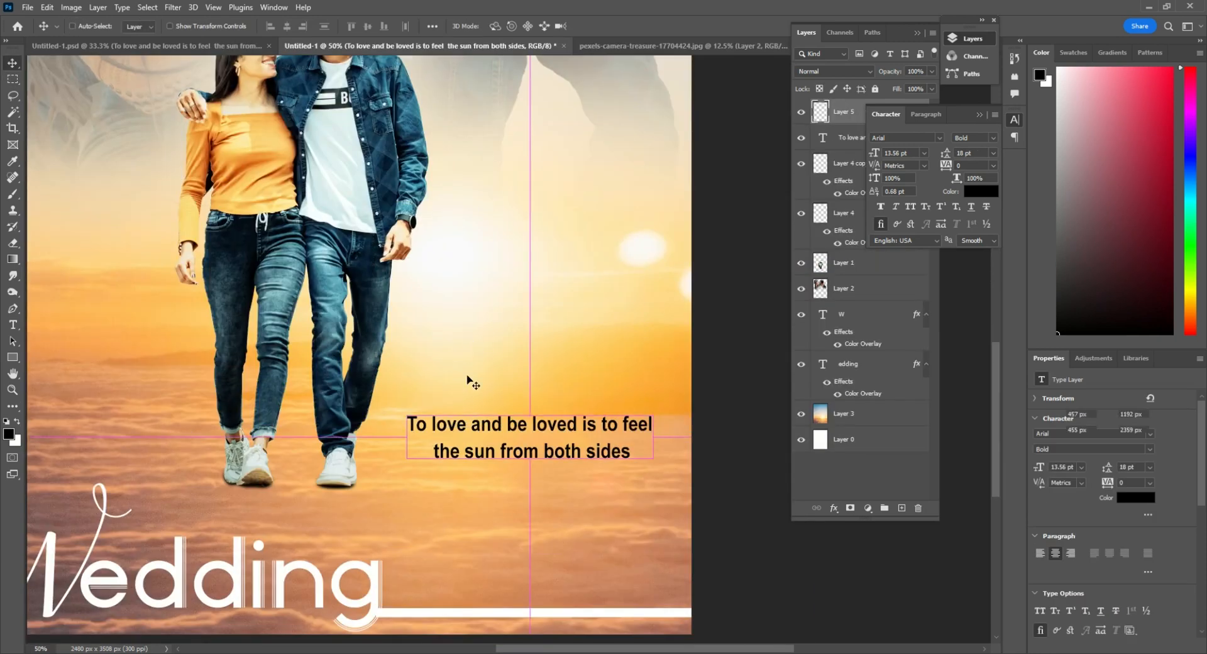
{"action": "left_click", "coordinate": [385, 372], "text": "ctrl"}
{"action": "left_click_drag", "start_coordinate": [385, 372], "coordinate": [708, 445]}
{"action": "left_click_drag", "start_coordinate": [709, 445], "coordinate": [558, 377]}
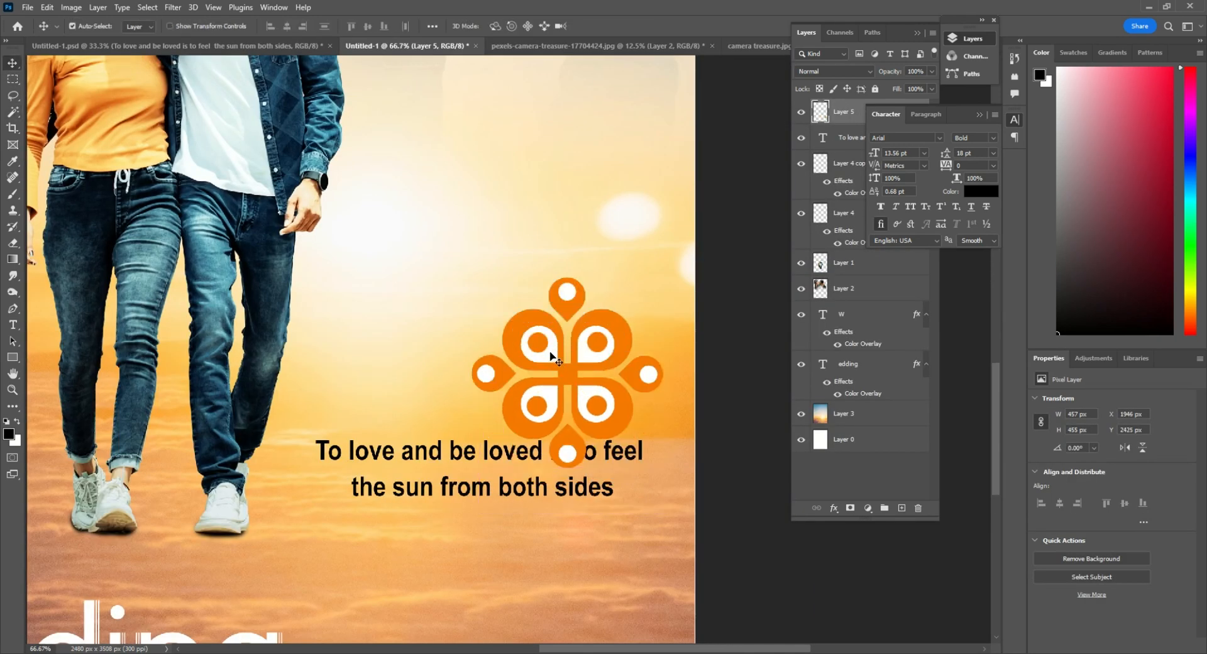
Select the white areas inside the ornament's petals and drops with the Magic Wand and delete them
{"action": "left_click", "coordinate": [565, 377], "text": "ctrl"}
{"action": "key", "text": "w"}
{"action": "left_click", "coordinate": [537, 341]}
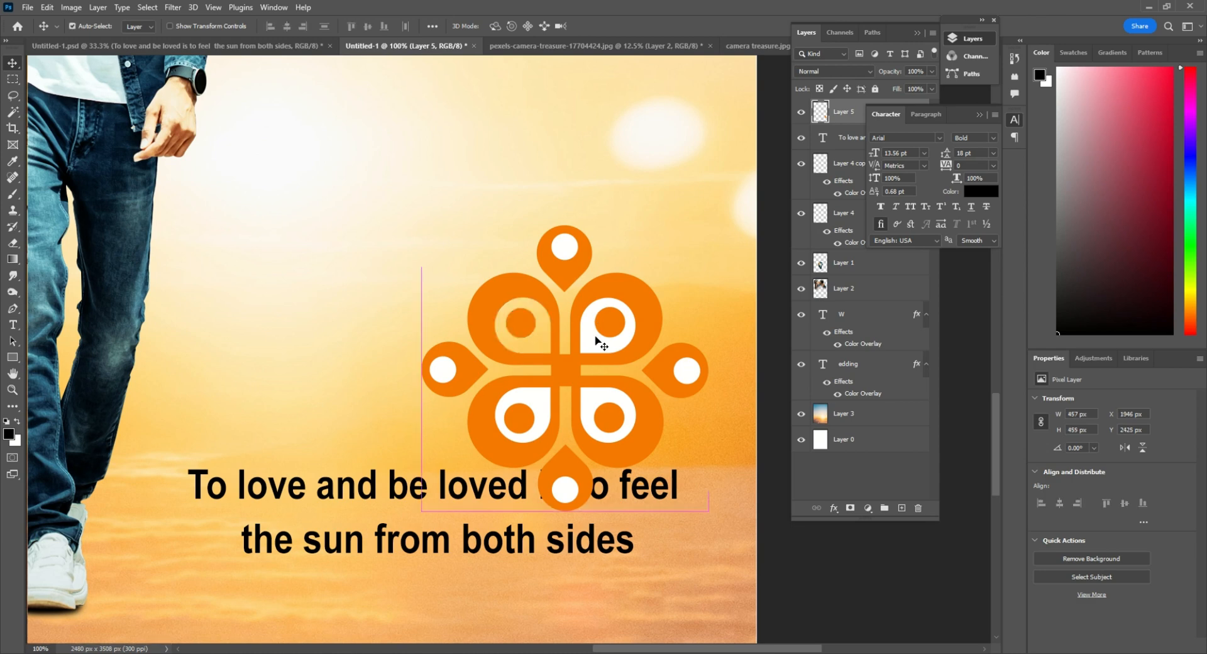
{"action": "key", "text": "w"}
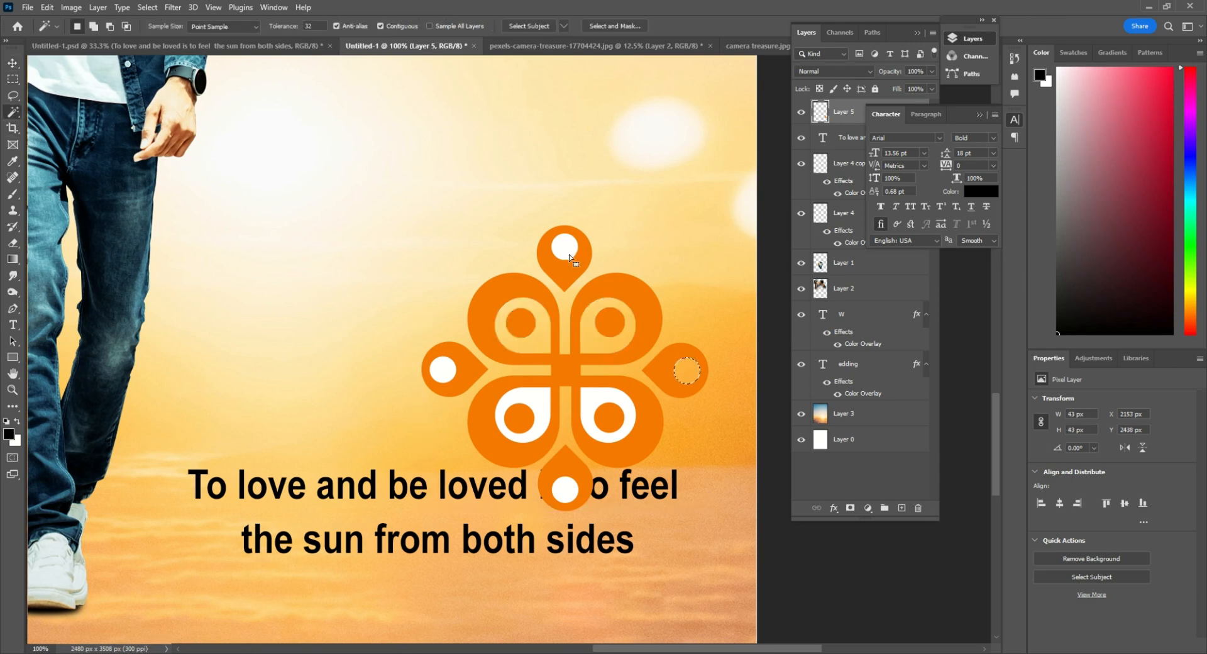
{"action": "scroll", "coordinate": [654, 412], "scroll_direction": "down", "scroll_amount": 2}
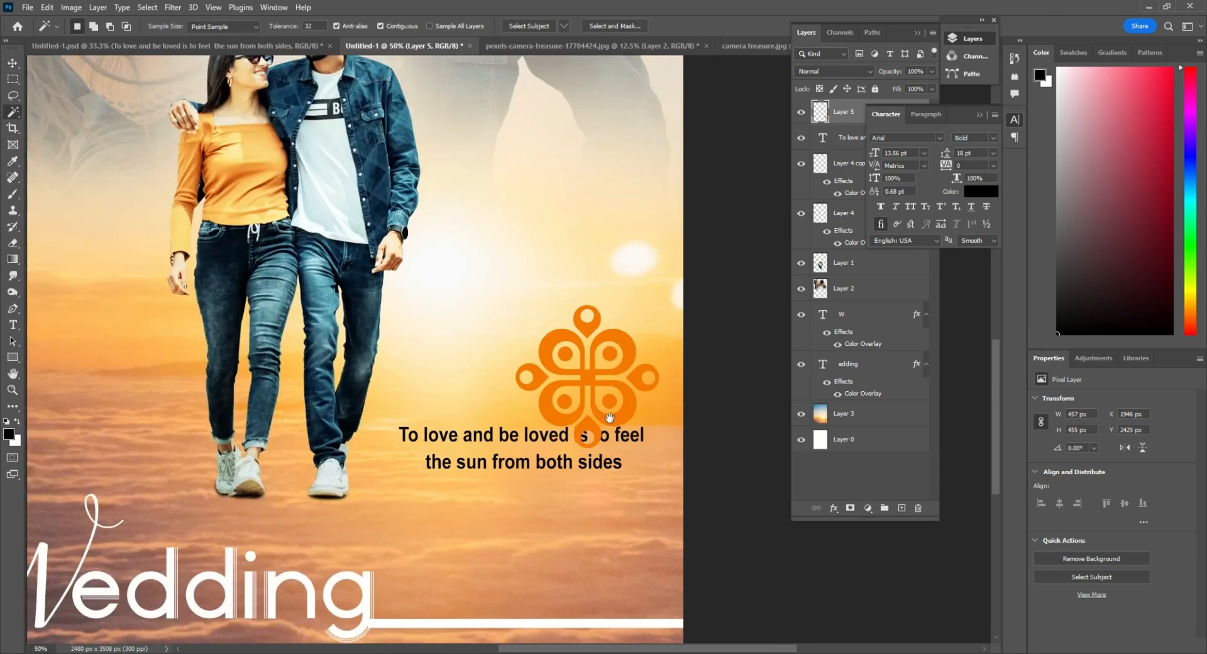
Scale the ornament down to about 124 px wide and place it at the end of the quote's second line
{"action": "key", "text": "ctrl+t"}
{"action": "left_click_drag", "start_coordinate": [668, 451], "coordinate": [635, 418]}
{"action": "left_click_drag", "start_coordinate": [612, 399], "coordinate": [674, 494]}
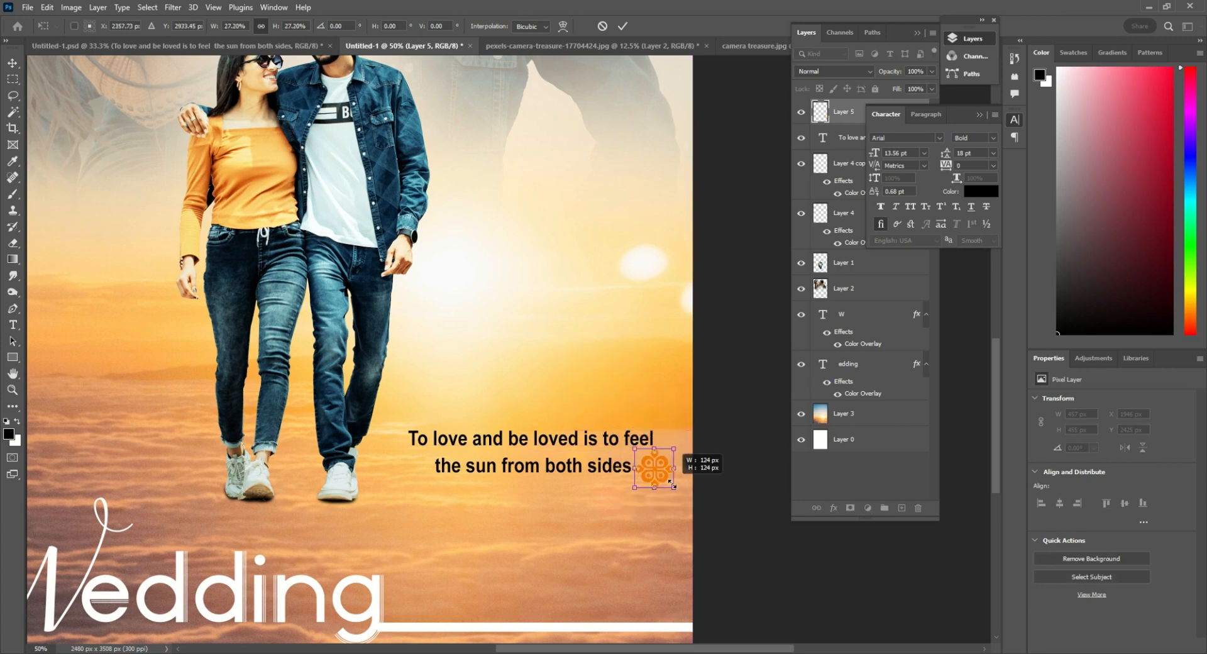
{"action": "key", "text": "Return"}
Turn the ornament white with a Hue/Saturation adjustment at Lightness +100
{"action": "scroll", "coordinate": [685, 479], "scroll_direction": "up", "scroll_amount": 1}
{"action": "key", "text": "ctrl+u"}
{"action": "left_click_drag", "start_coordinate": [569, 281], "coordinate": [632, 281]}
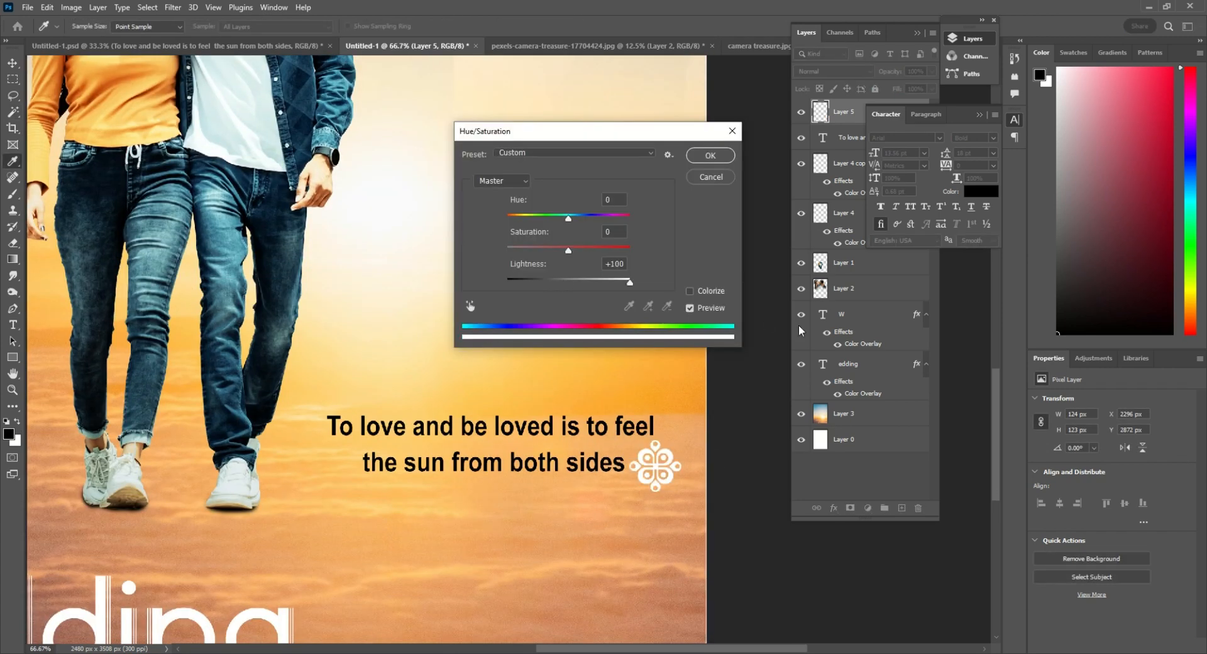
{"action": "key", "text": "Return"}
Shrink the white ornament to about 78 × 76 px and duplicate it at the start of the quote's second line
{"action": "key", "text": "ctrl+t"}
{"action": "left_click_drag", "start_coordinate": [681, 491], "coordinate": [651, 463]}
{"action": "key", "text": "Return"}
{"action": "key", "text": "ctrl+t"}
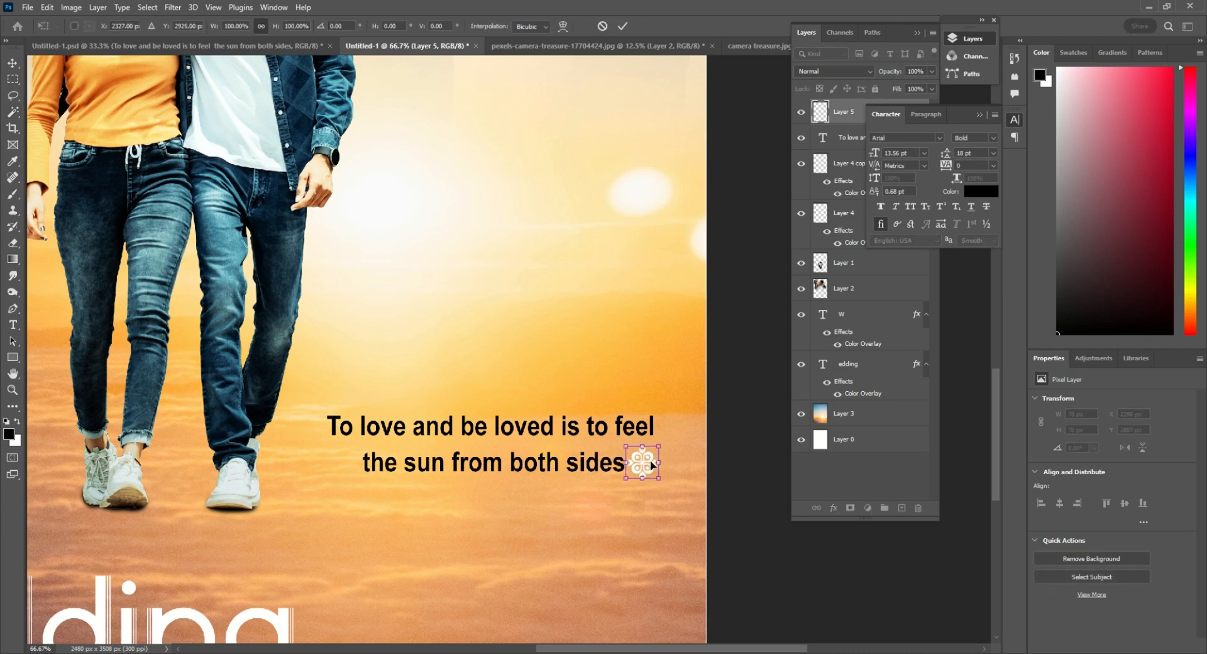
{"action": "key", "text": "Return"}
{"action": "key", "text": "v"}
{"action": "left_click_drag", "start_coordinate": [371, 480], "coordinate": [348, 465]}
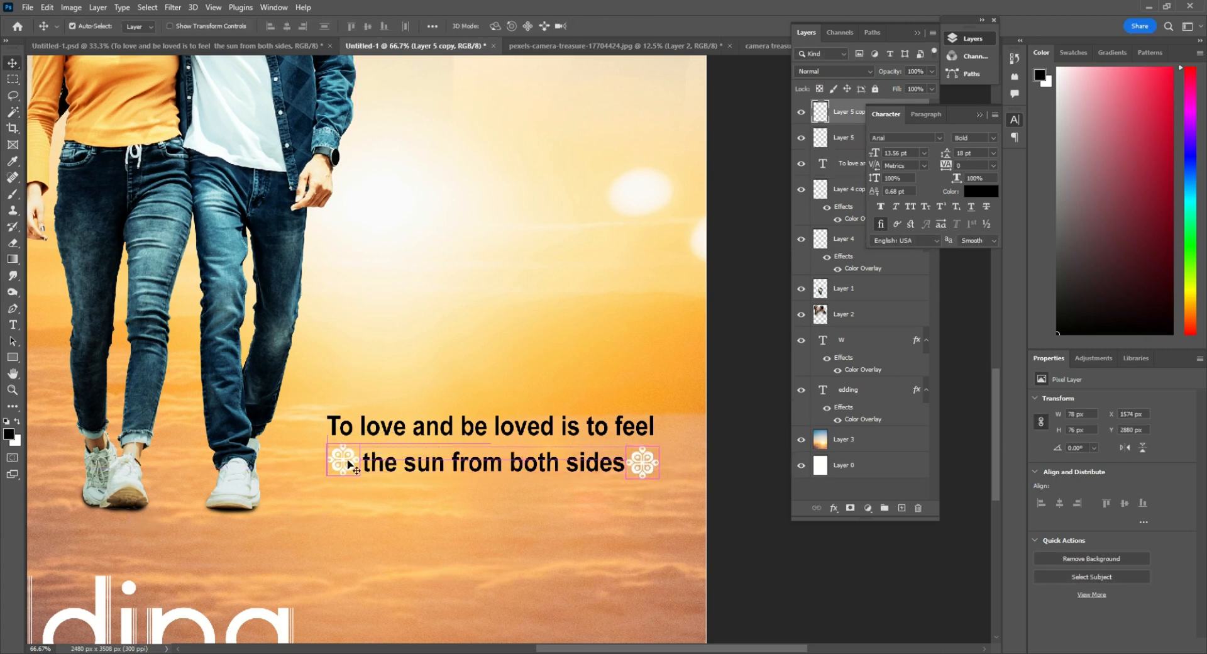
{"action": "key", "text": "ctrl+minus"}
{"action": "key", "text": "ctrl+minus"}
{"action": "key", "text": "ctrl+minus"}
{"action": "left_click_drag", "start_coordinate": [481, 359], "coordinate": [556, 492]}
{"action": "type", "text": "fff"}
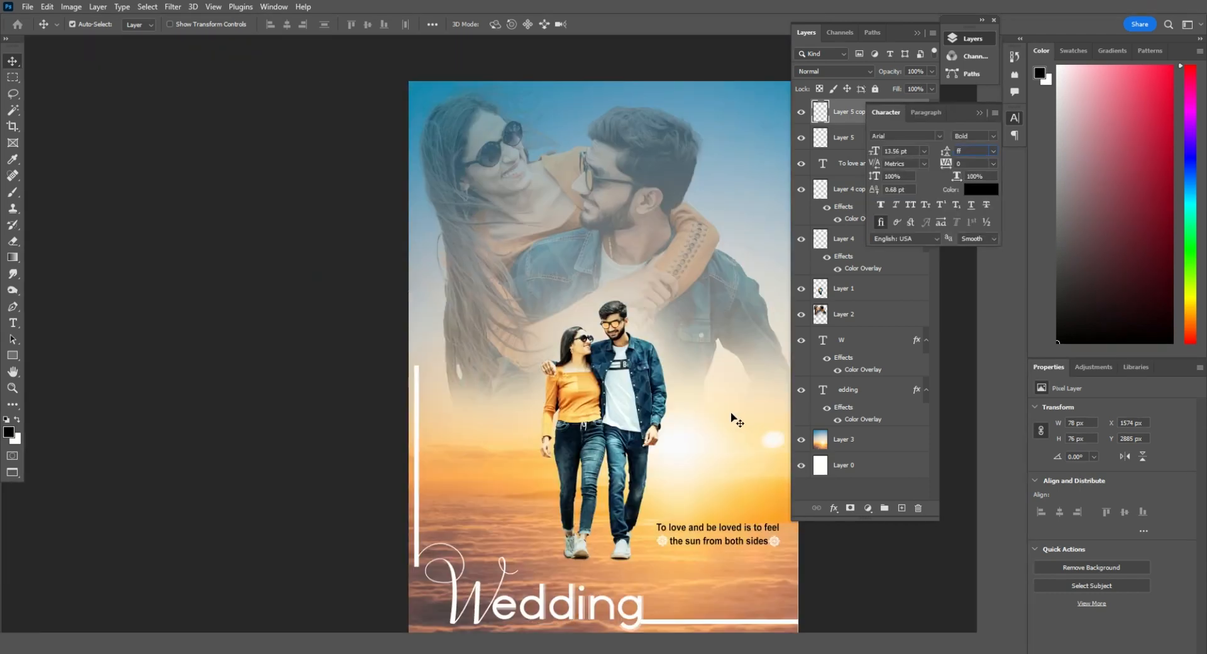